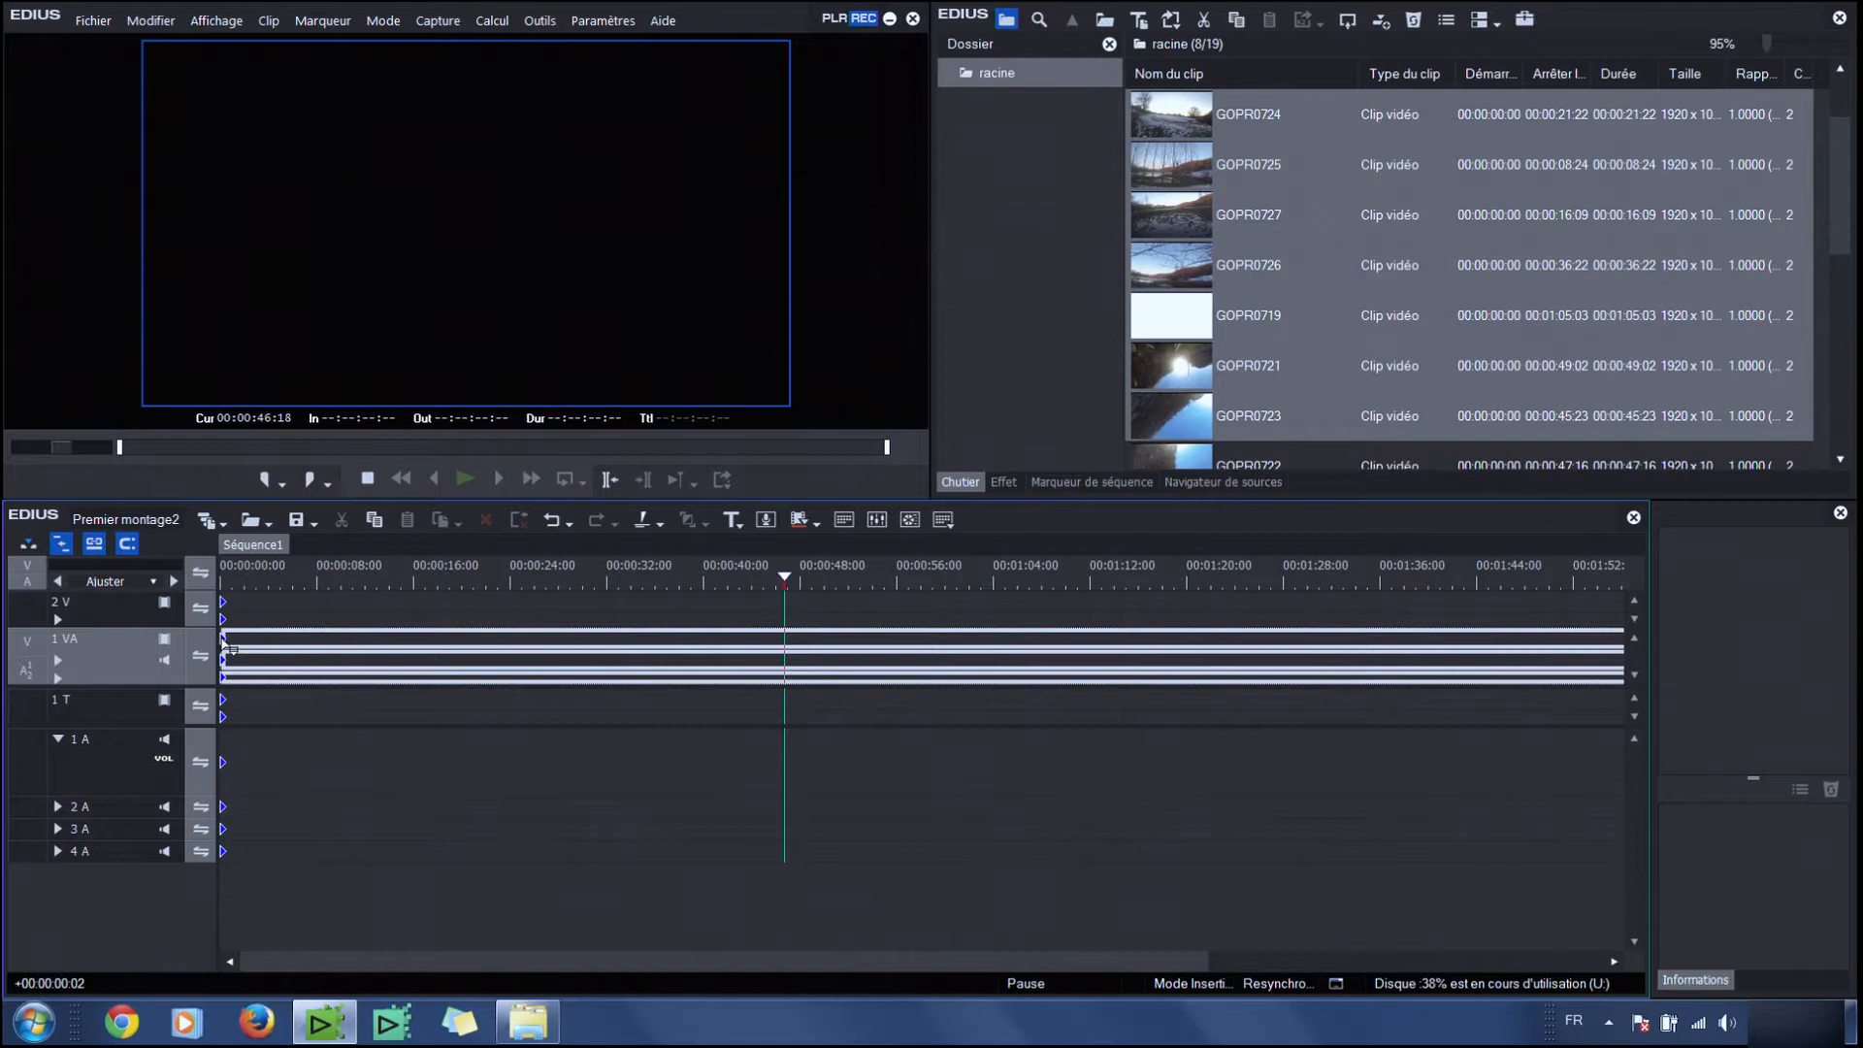
Split the first clip GOPR0720 at the timeline cursor, about 00:00:23:09
{"action": "left_click_drag", "start_coordinate": [226, 647], "coordinate": [228, 648]}
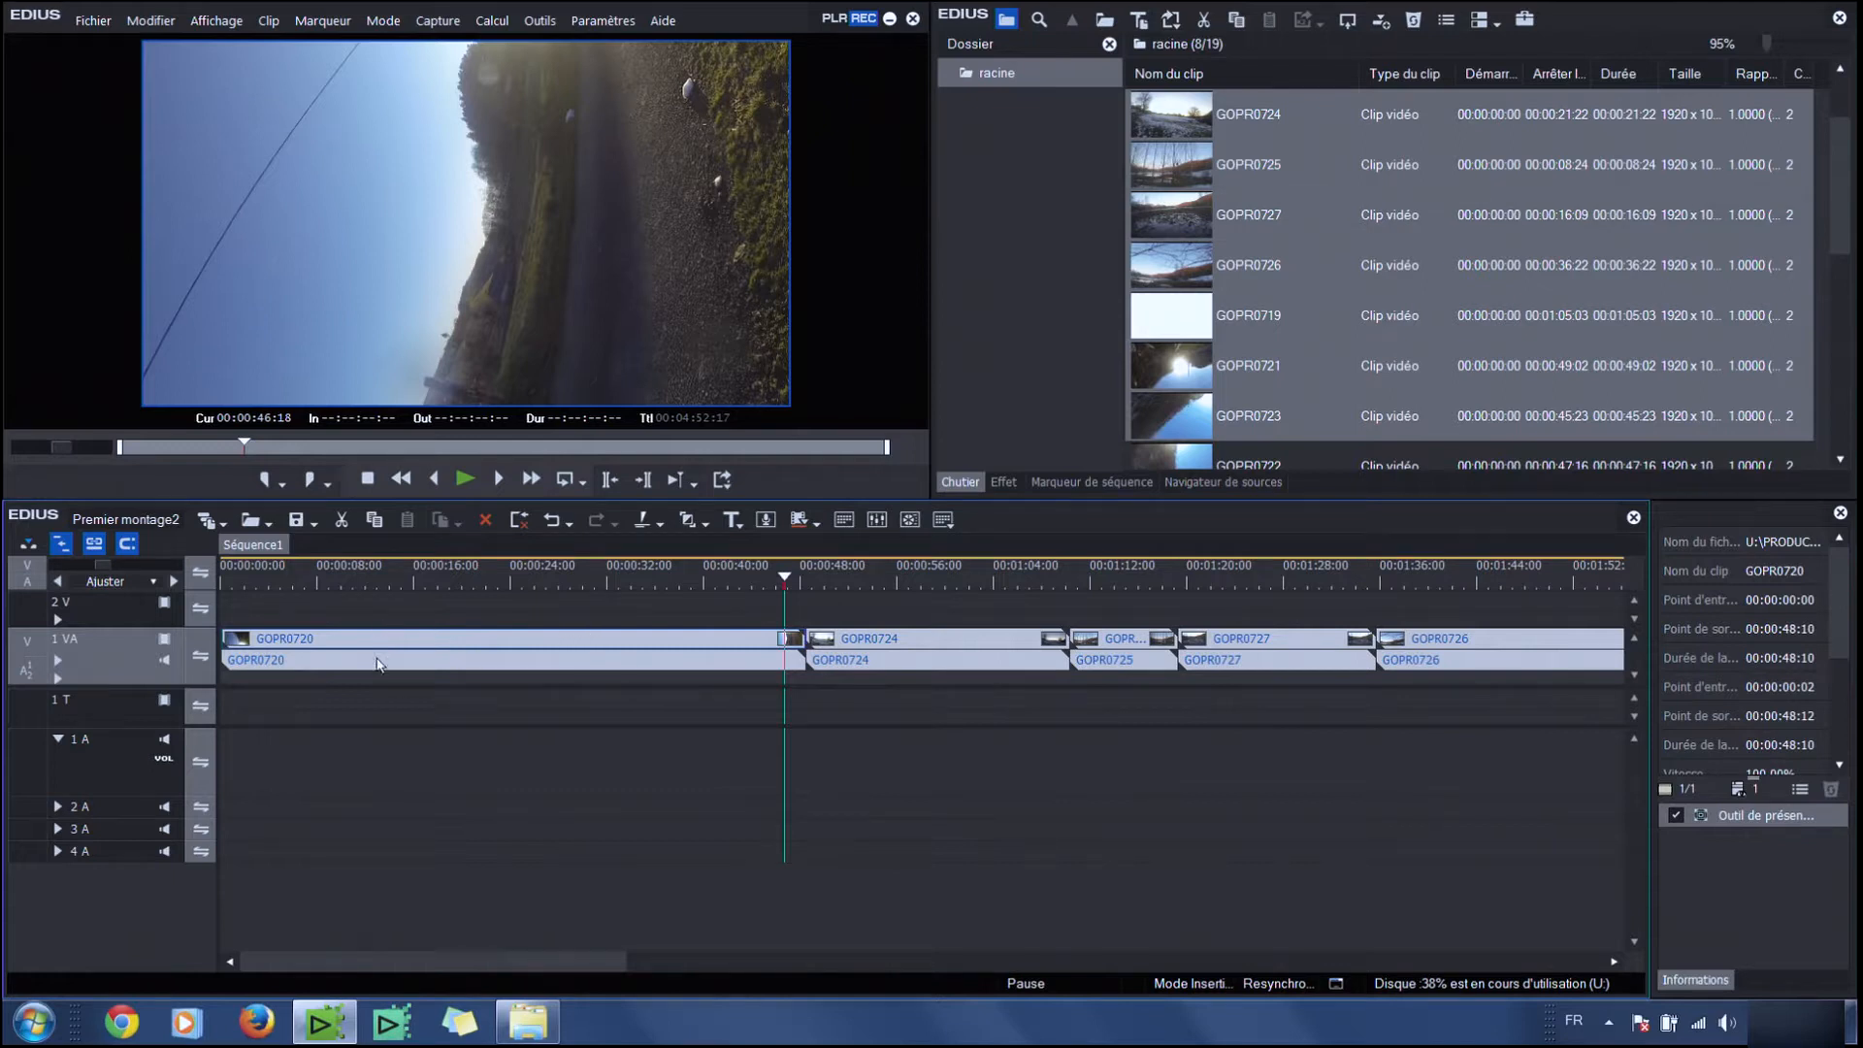
{"action": "mouse_move", "coordinate": [493, 580]}
{"action": "left_mouse_down"}
{"action": "mouse_move", "coordinate": [524, 604]}
{"action": "mouse_move", "coordinate": [503, 597]}
{"action": "left_mouse_up"}
{"action": "left_click", "coordinate": [481, 652]}
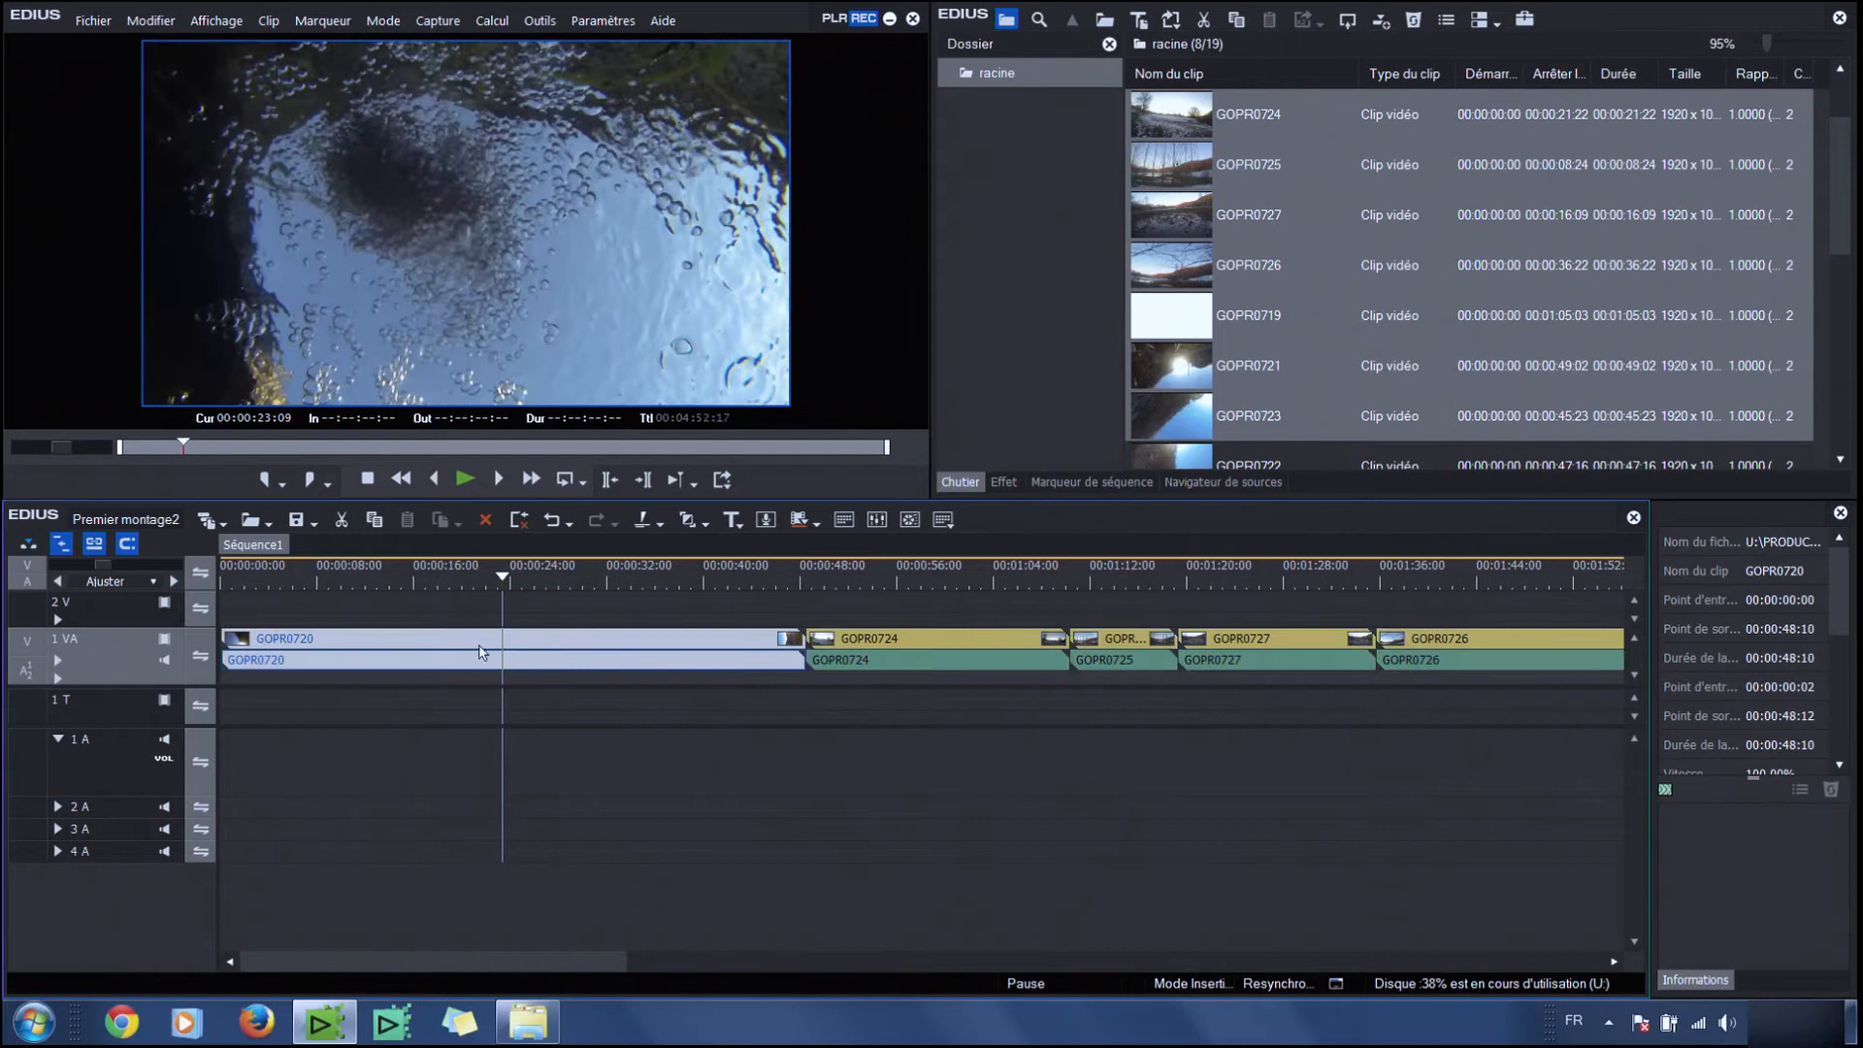
{"action": "left_click", "coordinate": [643, 521]}
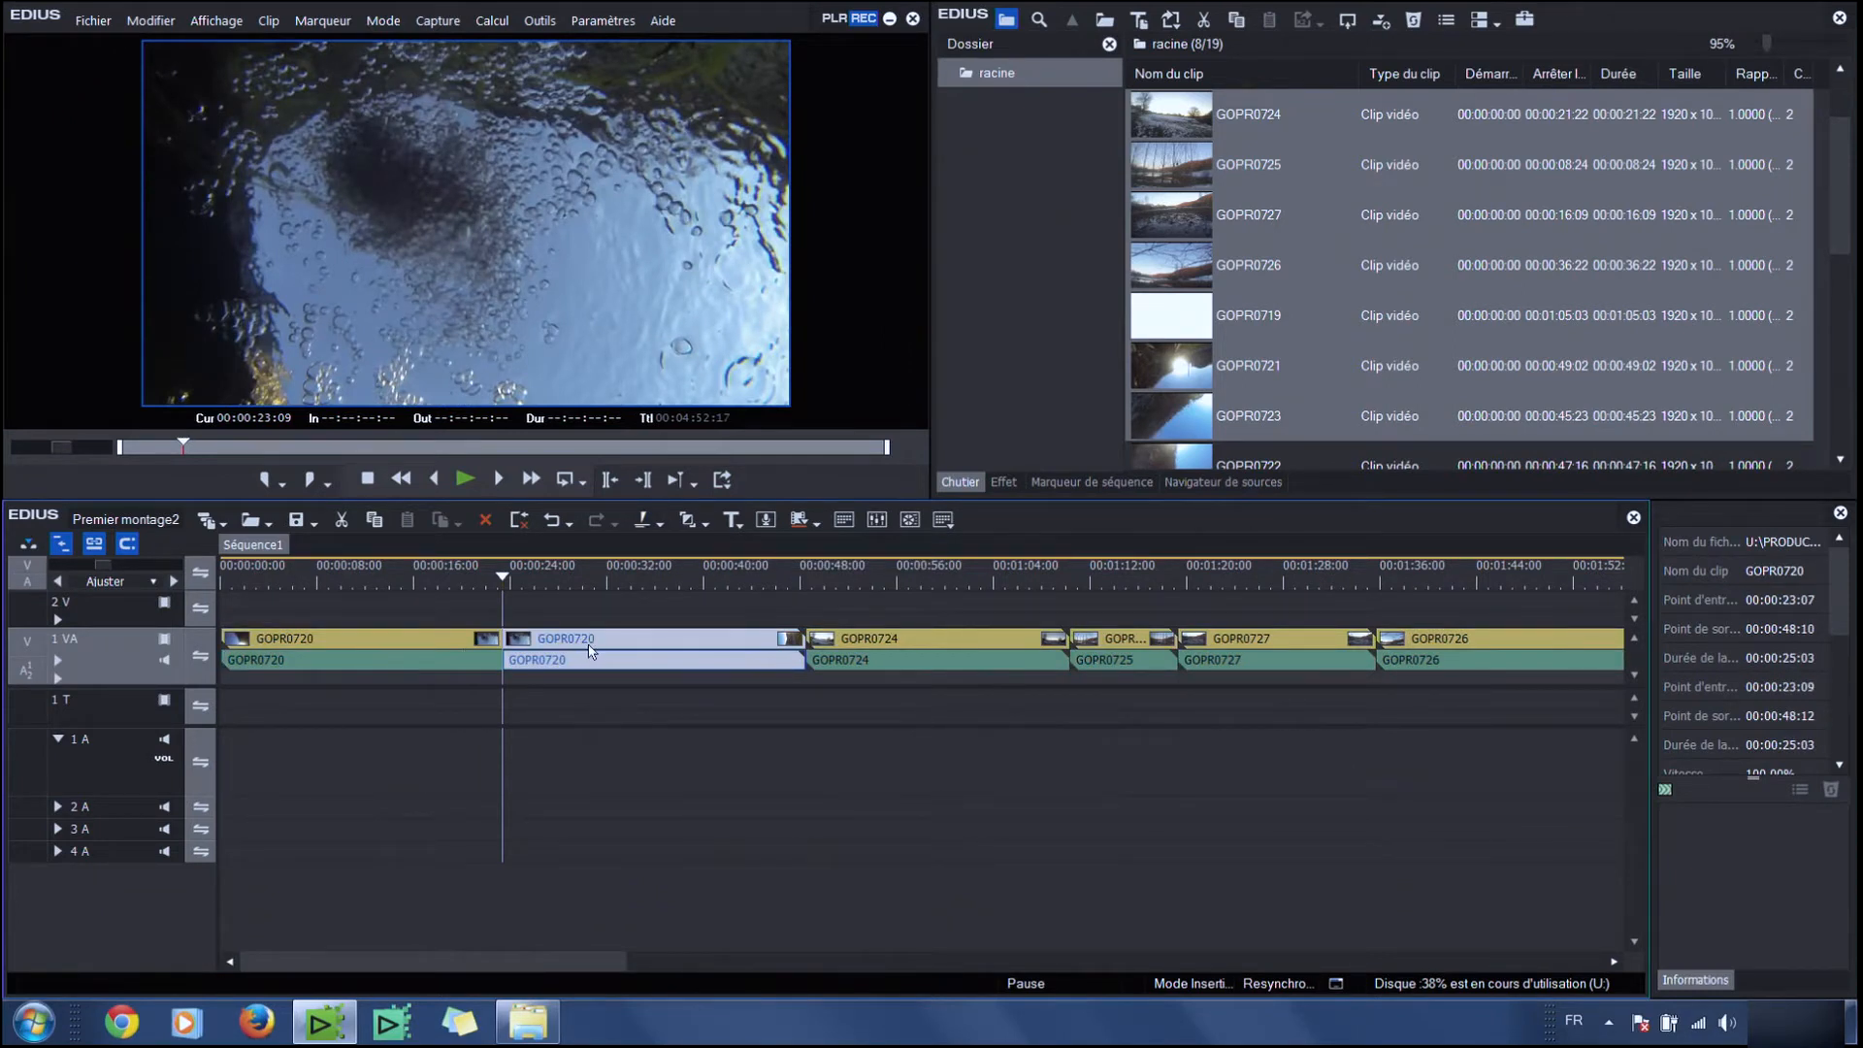
Ripple-delete the second part of the split GOPR0720 clip
{"action": "left_click", "coordinate": [417, 645]}
{"action": "left_click", "coordinate": [542, 647]}
{"action": "left_click", "coordinate": [436, 647]}
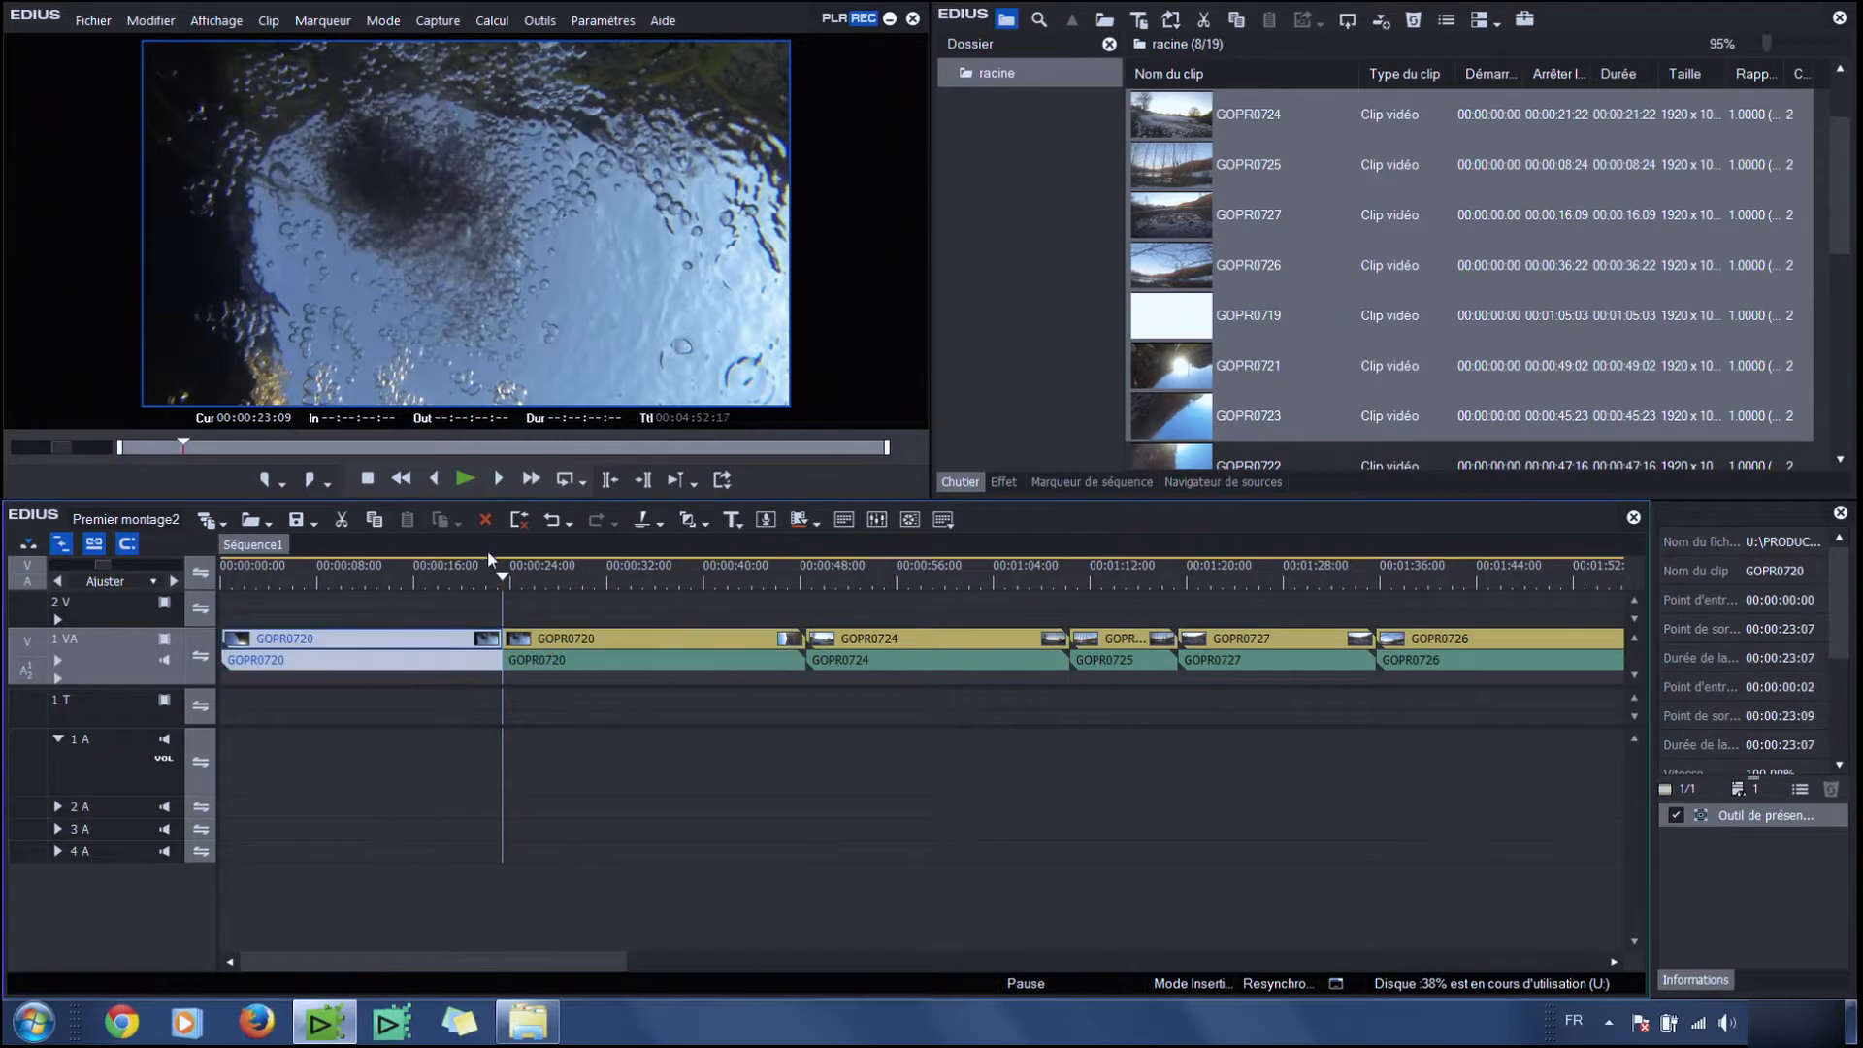
{"action": "left_click", "coordinate": [518, 526]}
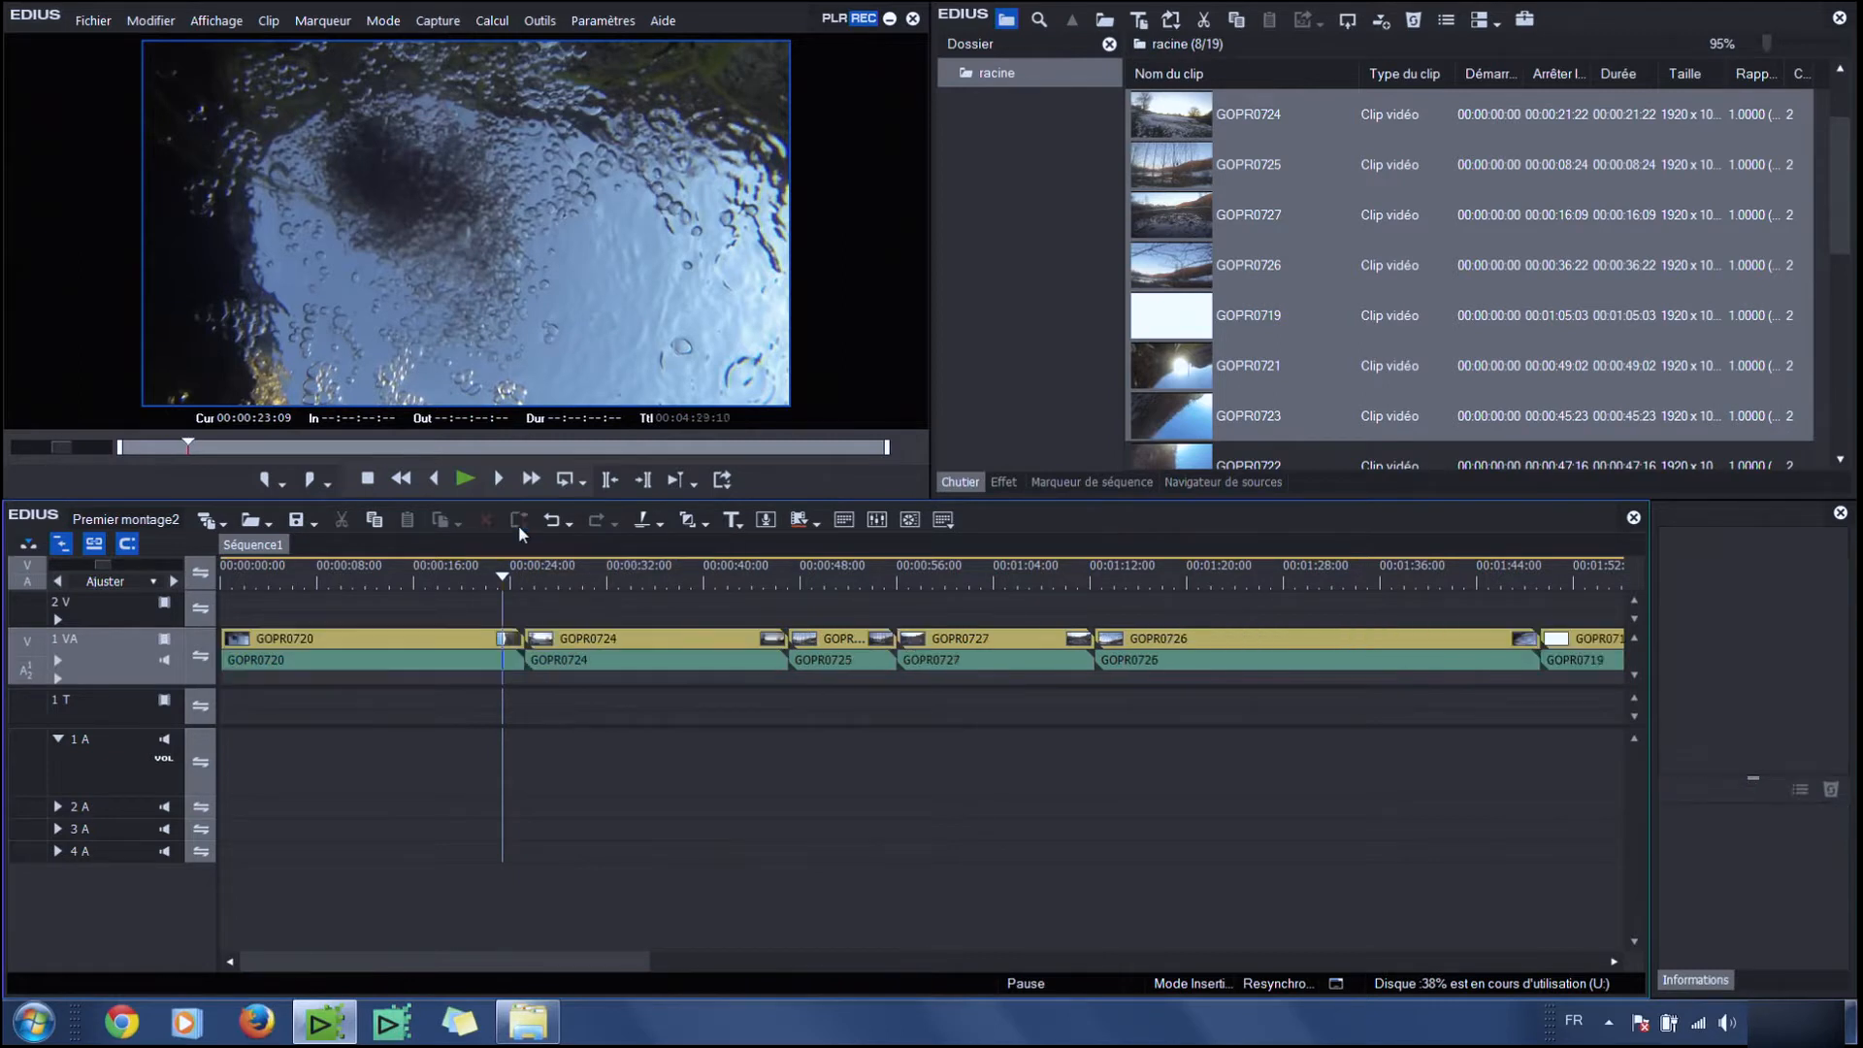
Trim the end of GOPR0720 to the timeline cursor at about 00:00:18:20
{"action": "left_click_drag", "start_coordinate": [377, 582], "coordinate": [419, 585]}
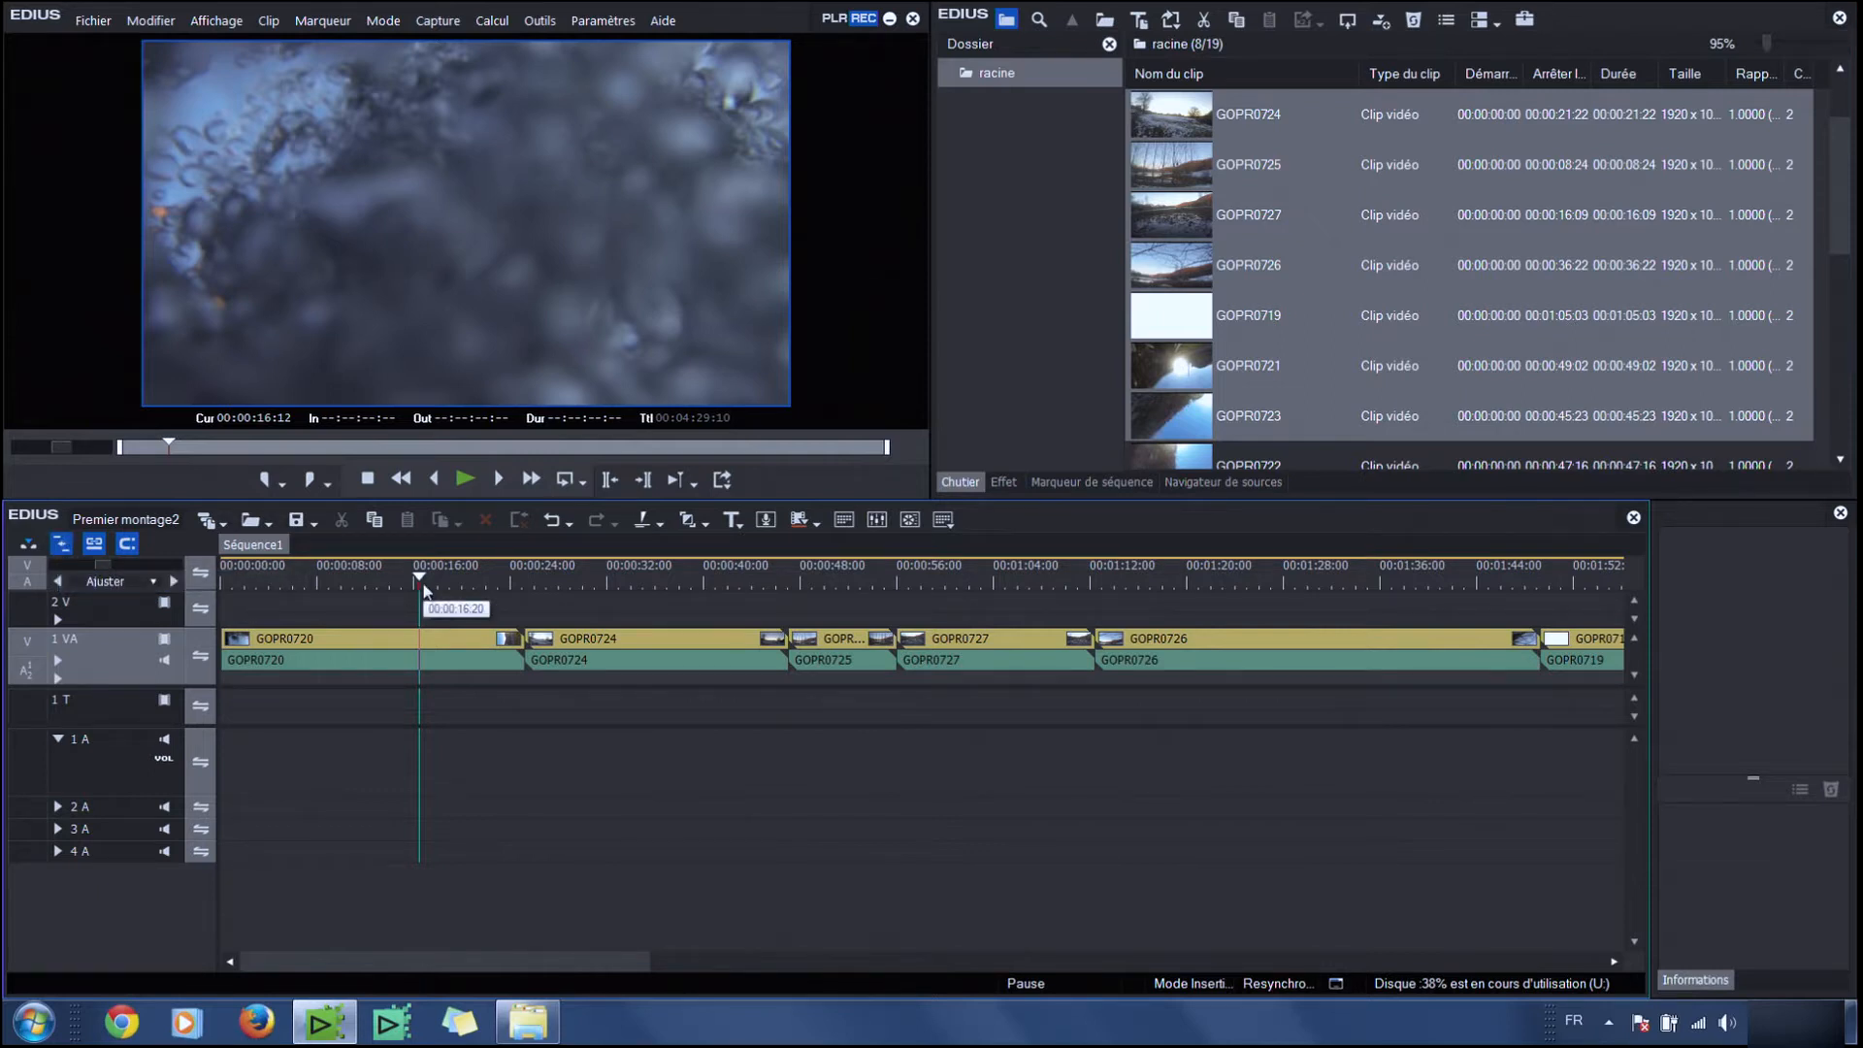
{"action": "mouse_move", "coordinate": [424, 586]}
{"action": "left_mouse_down"}
{"action": "mouse_move", "coordinate": [469, 586]}
{"action": "mouse_move", "coordinate": [447, 588]}
{"action": "left_mouse_up"}
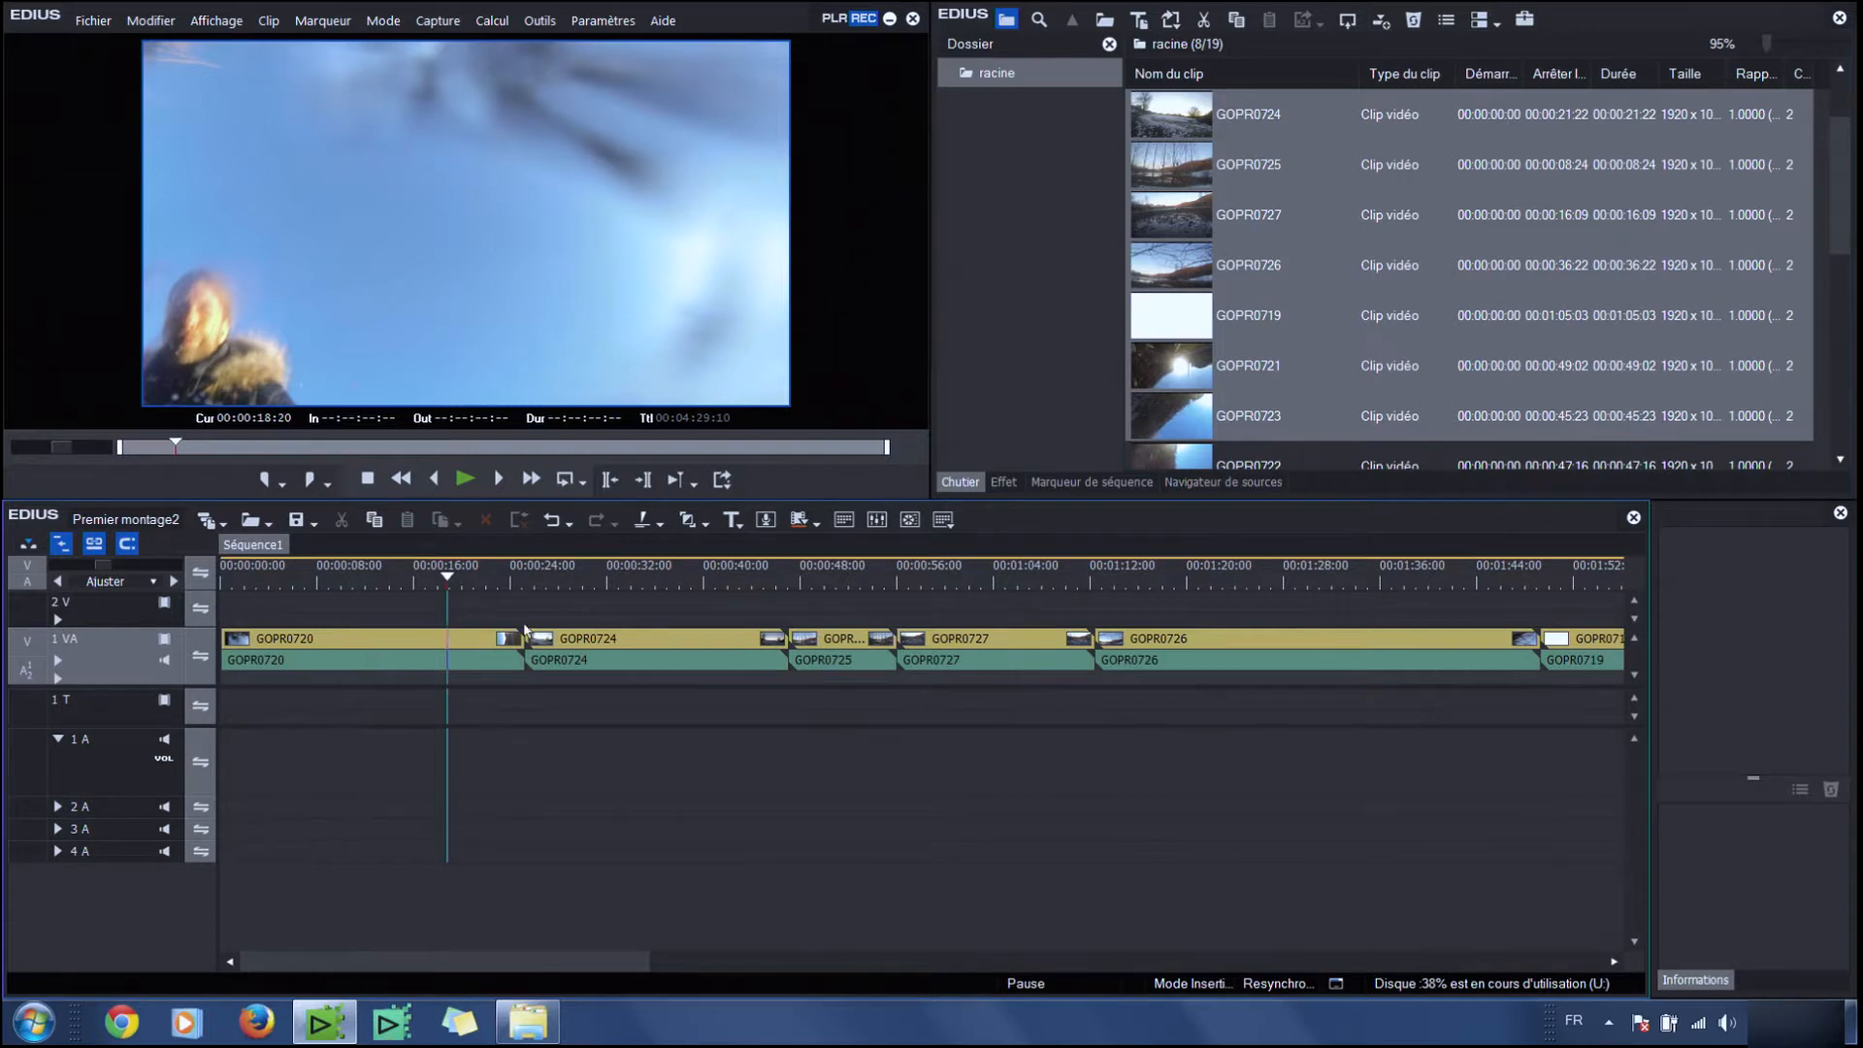
{"action": "key", "text": "m"}
Trim the start of GOPR0724 to the timeline cursor at about 00:00:23:13
{"action": "mouse_move", "coordinate": [476, 572]}
{"action": "left_mouse_down"}
{"action": "mouse_move", "coordinate": [514, 582]}
{"action": "mouse_move", "coordinate": [463, 586]}
{"action": "mouse_move", "coordinate": [504, 588]}
{"action": "left_mouse_up"}
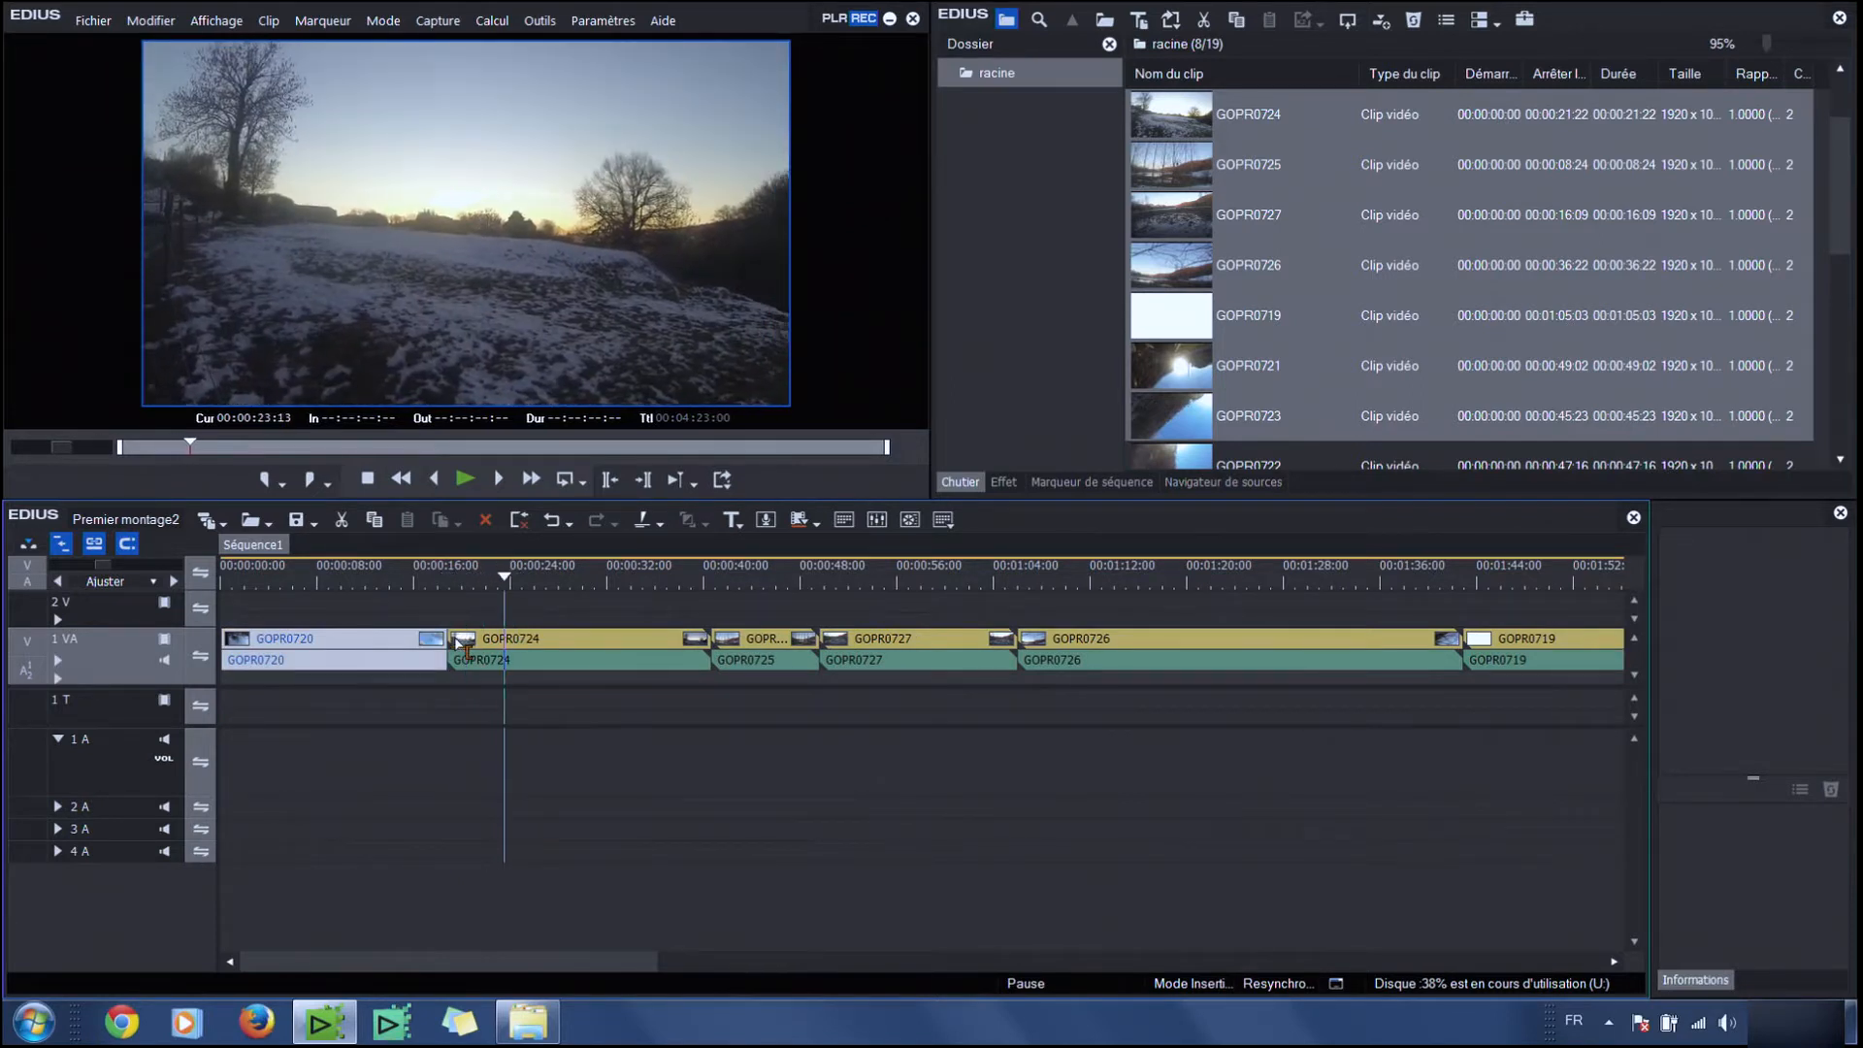
{"action": "left_click", "coordinate": [504, 632]}
{"action": "key", "text": "n"}
Trim the end of GOPR0724 to the timeline cursor at about 00:00:32:22
{"action": "left_click", "coordinate": [595, 586]}
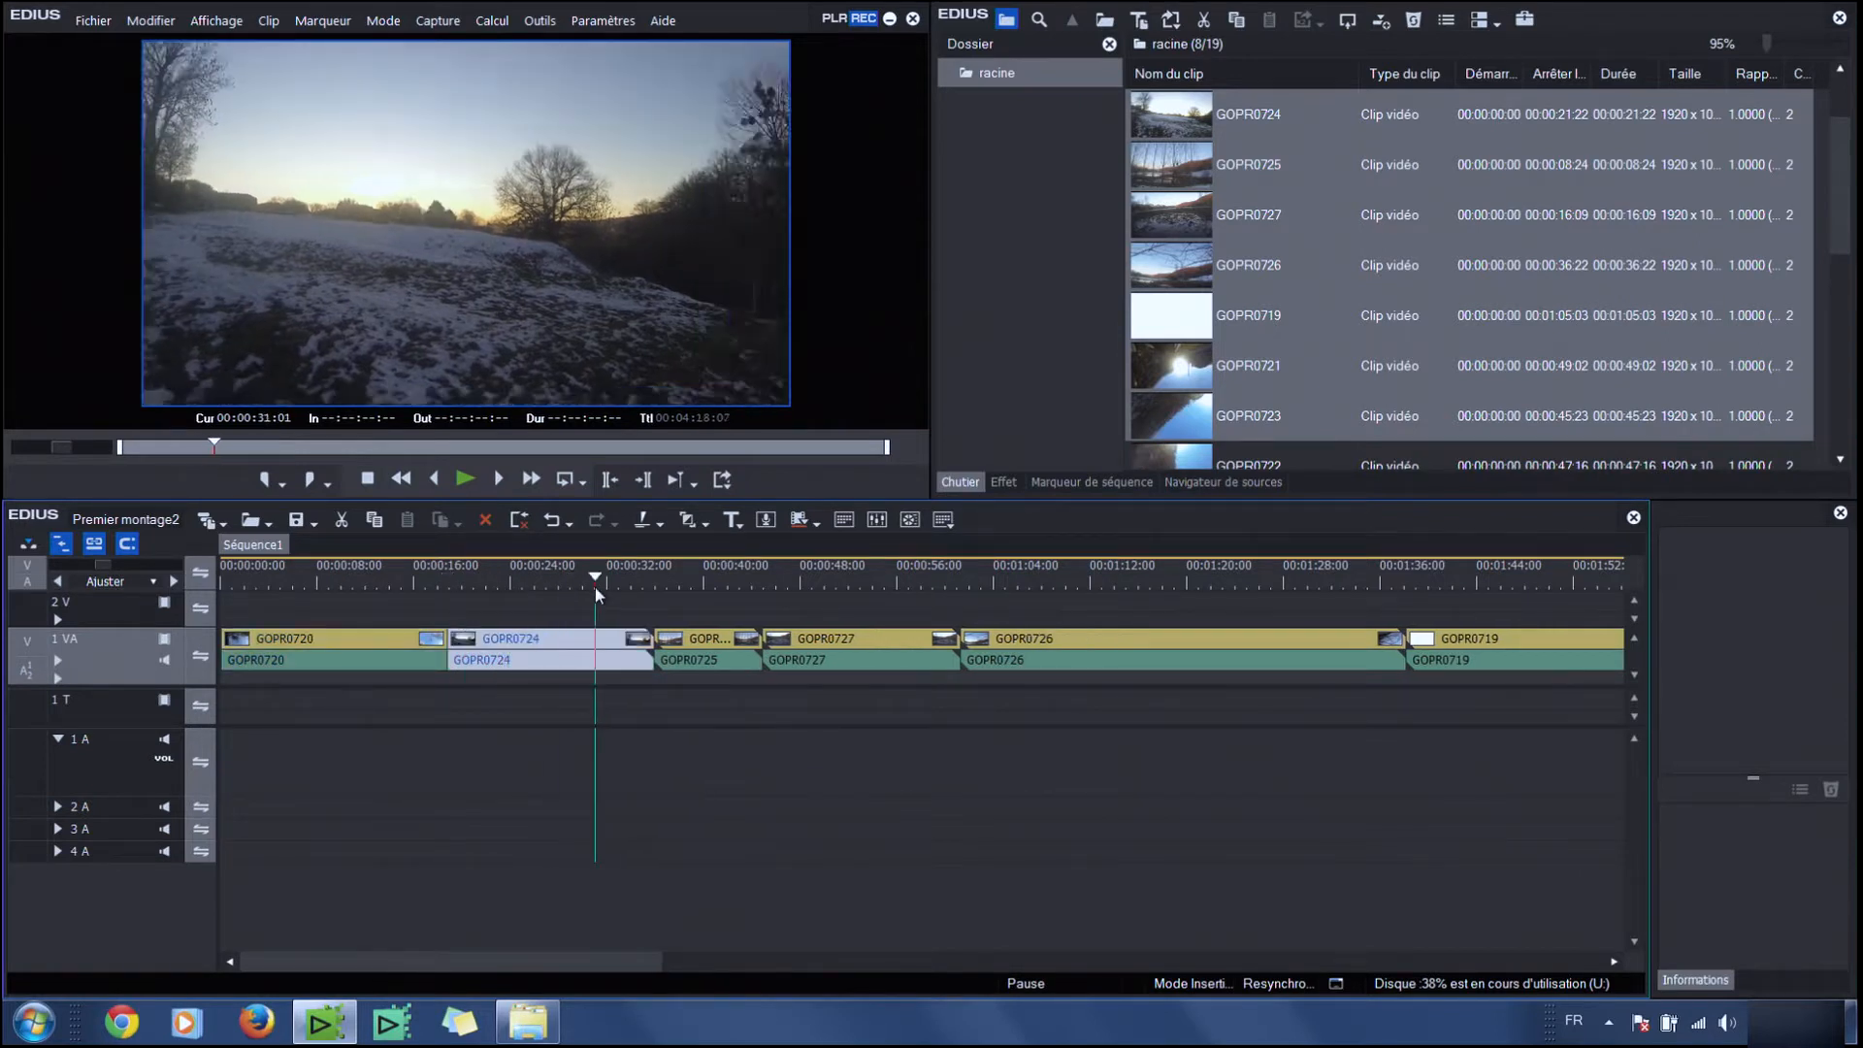
{"action": "left_click", "coordinate": [615, 579]}
{"action": "left_click", "coordinate": [617, 579]}
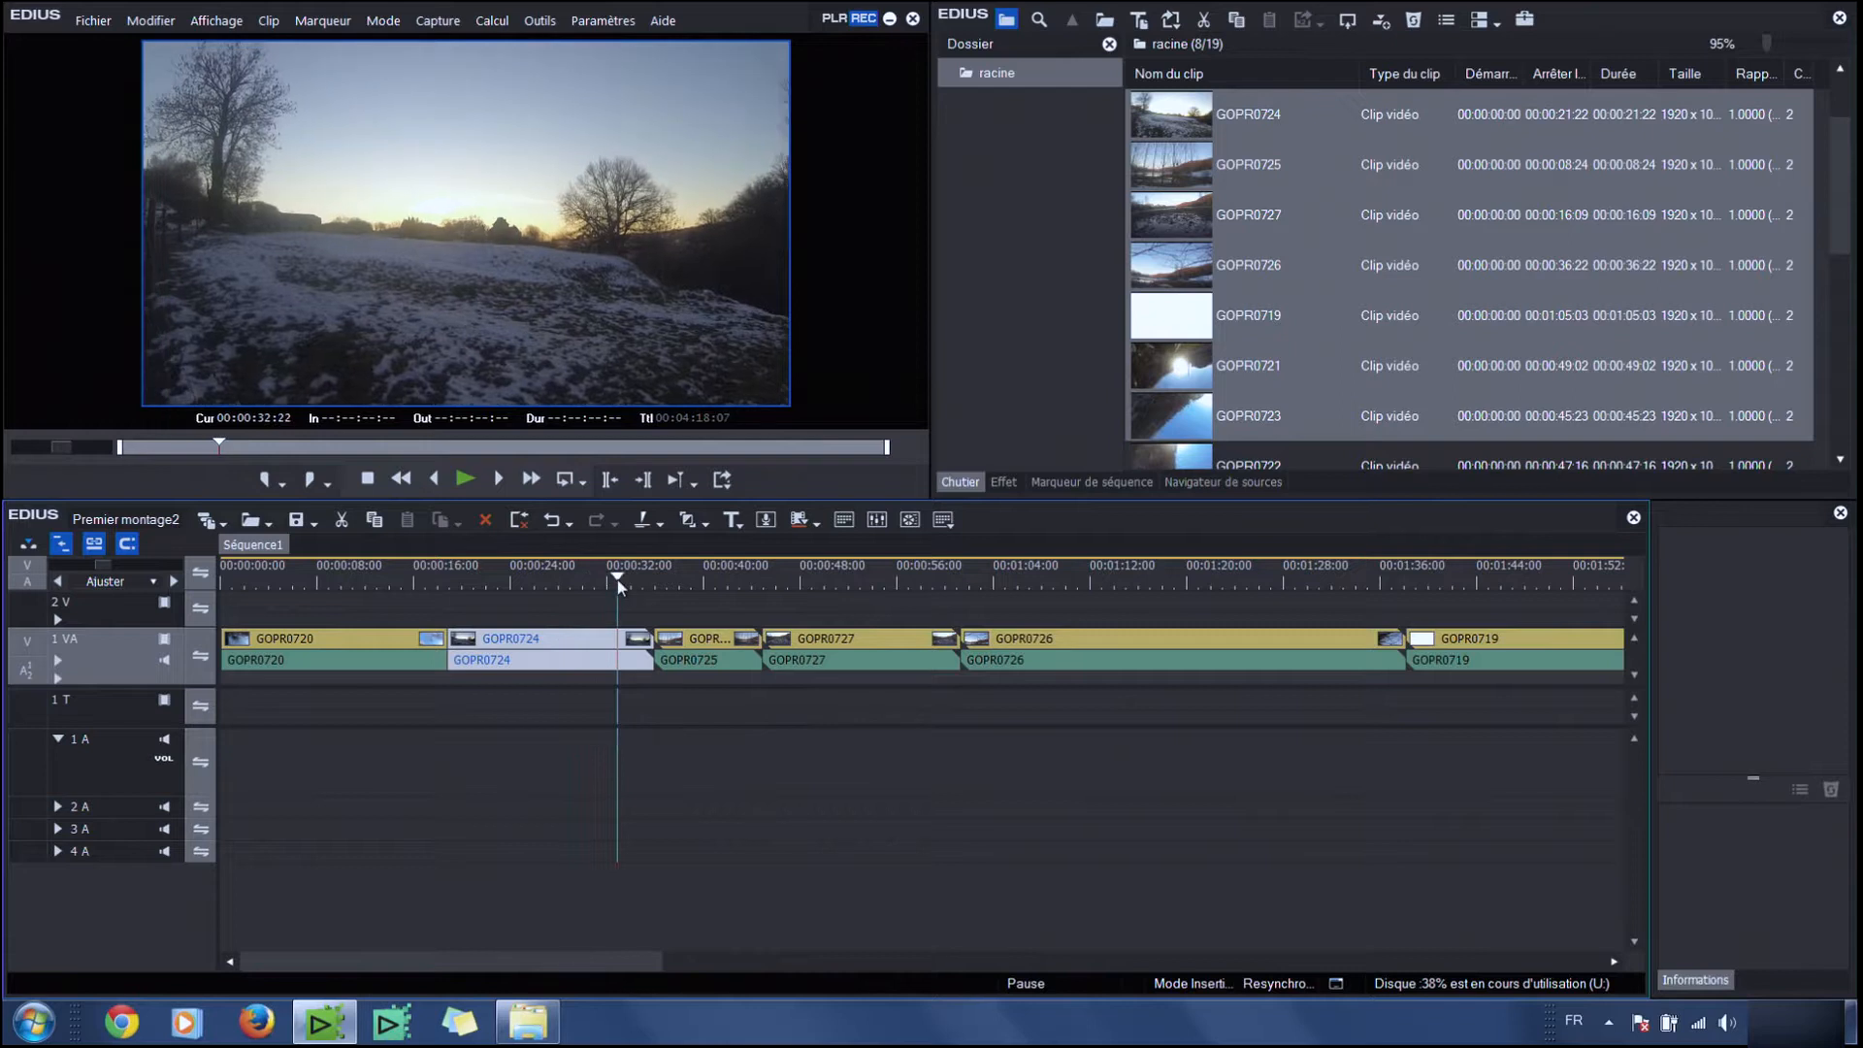
{"action": "key", "text": "m"}
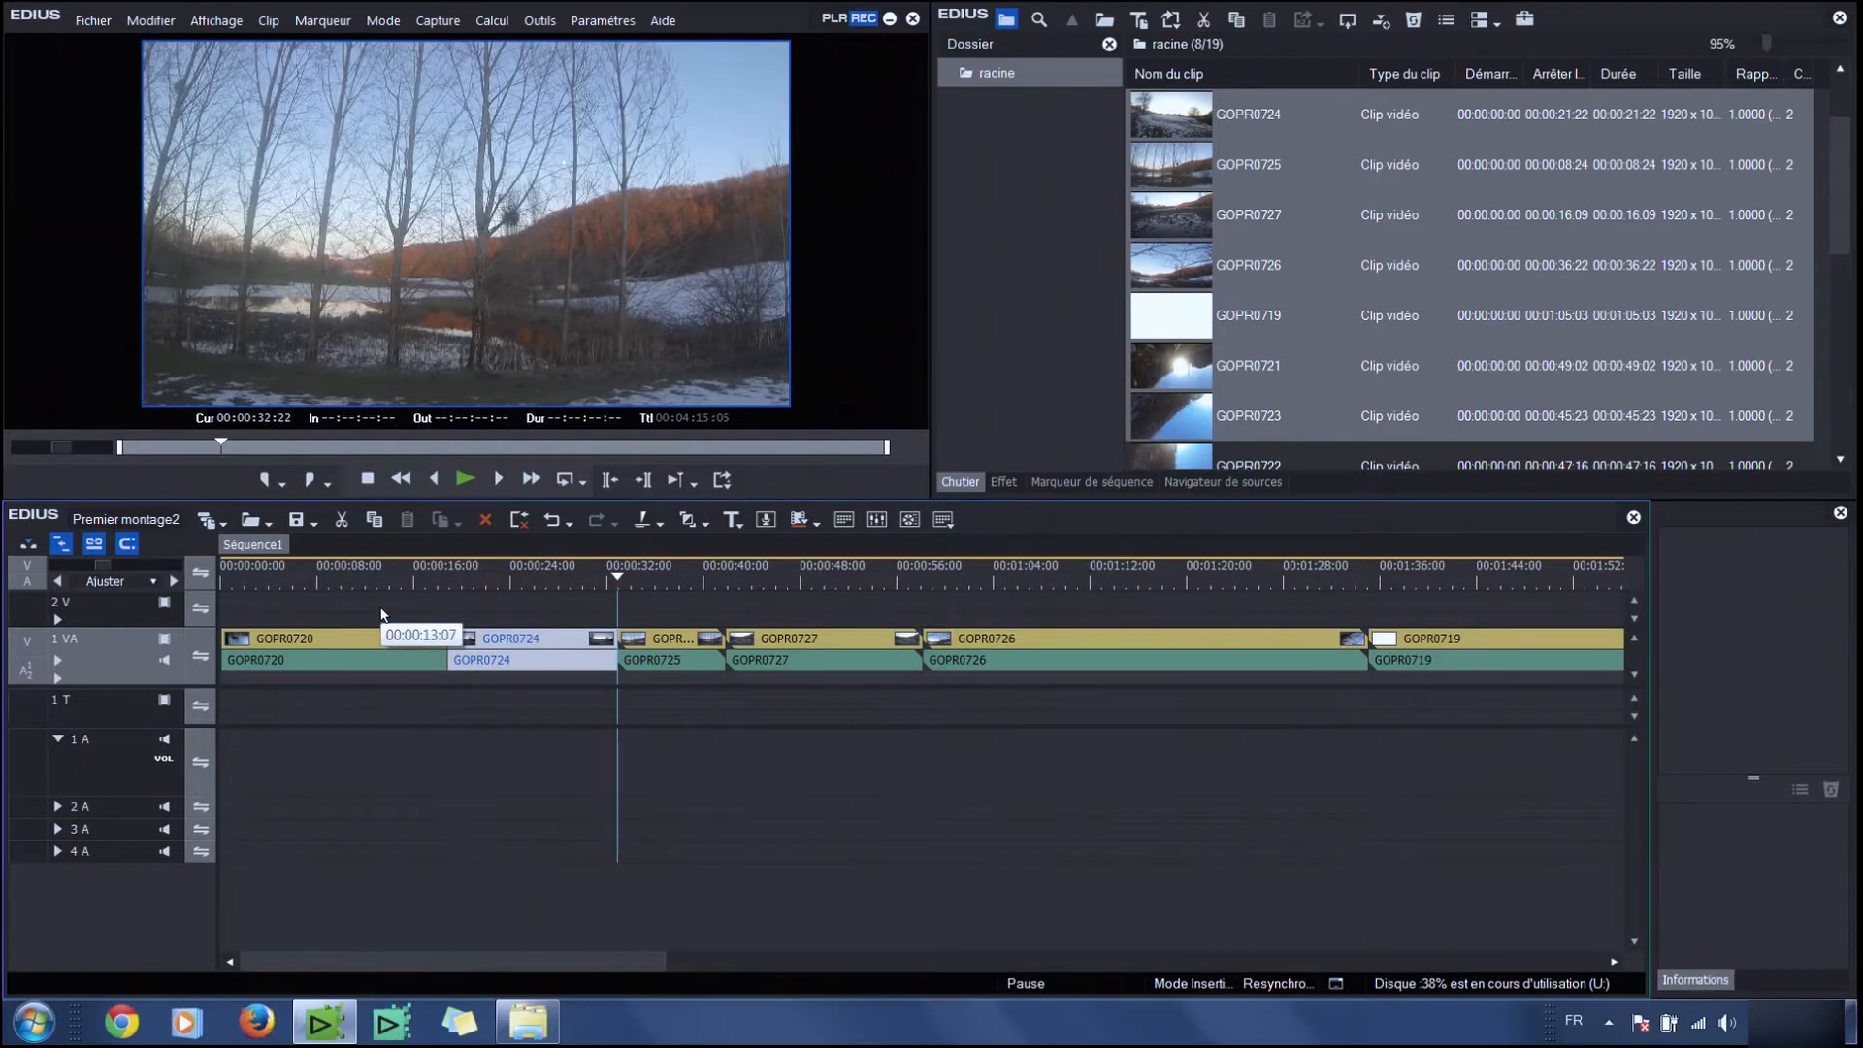
Select and delete all clips on the timeline
{"action": "left_click_drag", "start_coordinate": [359, 606], "coordinate": [1514, 715]}
{"action": "key", "text": "Delete"}
{"action": "left_click_drag", "start_coordinate": [583, 621], "coordinate": [1051, 701]}
{"action": "key", "text": "Delete"}
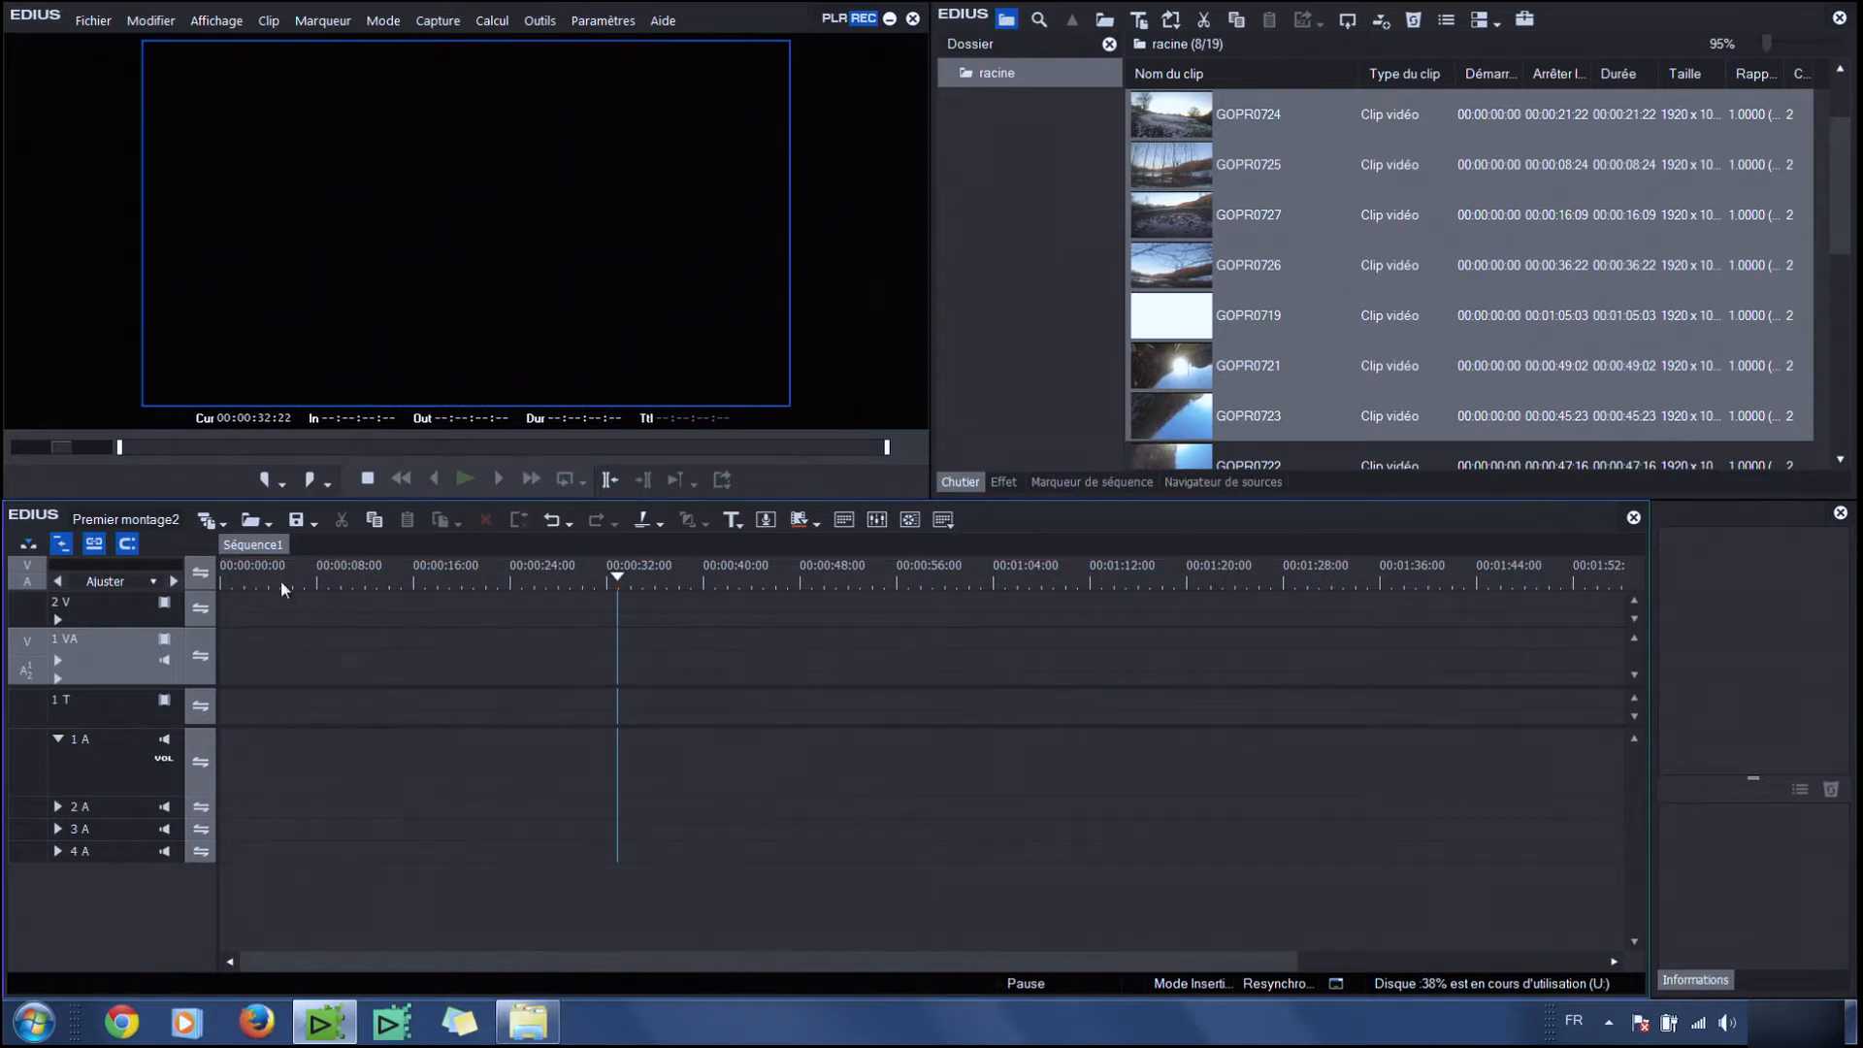
Load GOPR0724 from the bin into the source player and play it
{"action": "left_click_drag", "start_coordinate": [236, 579], "coordinate": [187, 585]}
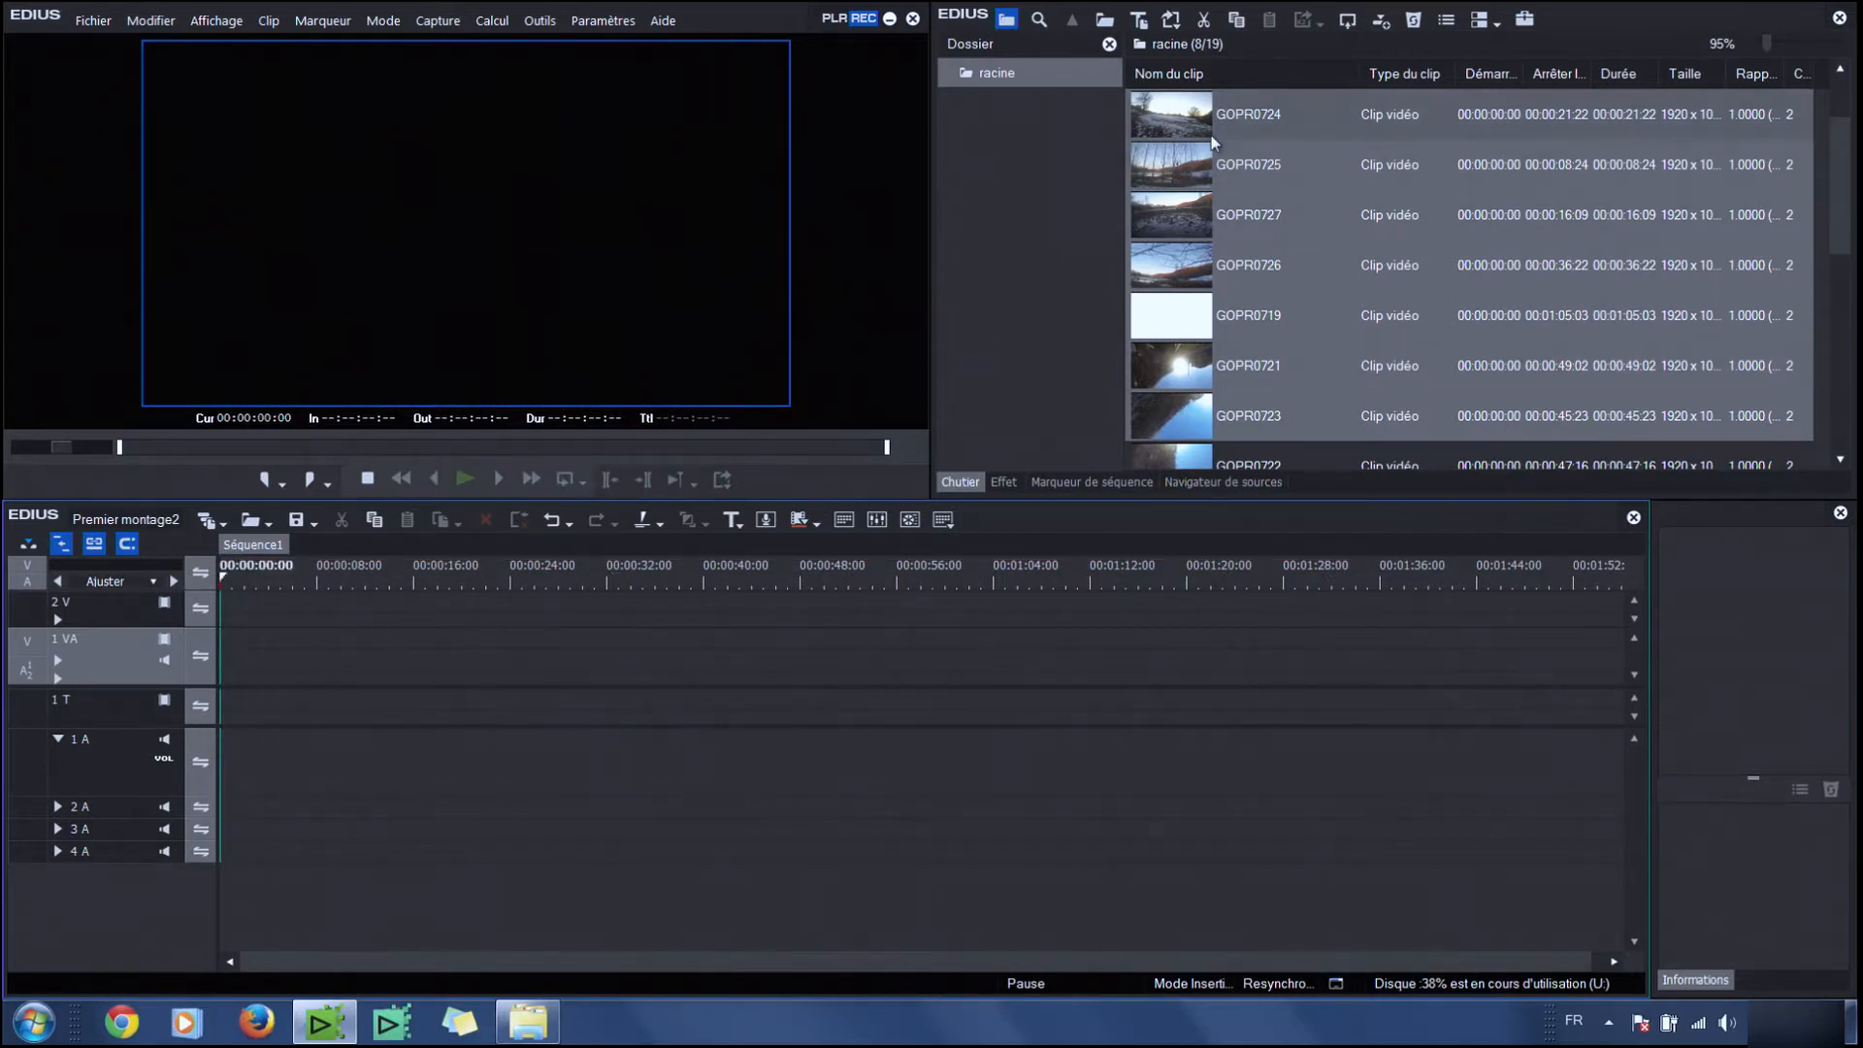
{"action": "left_click", "coordinate": [1176, 130]}
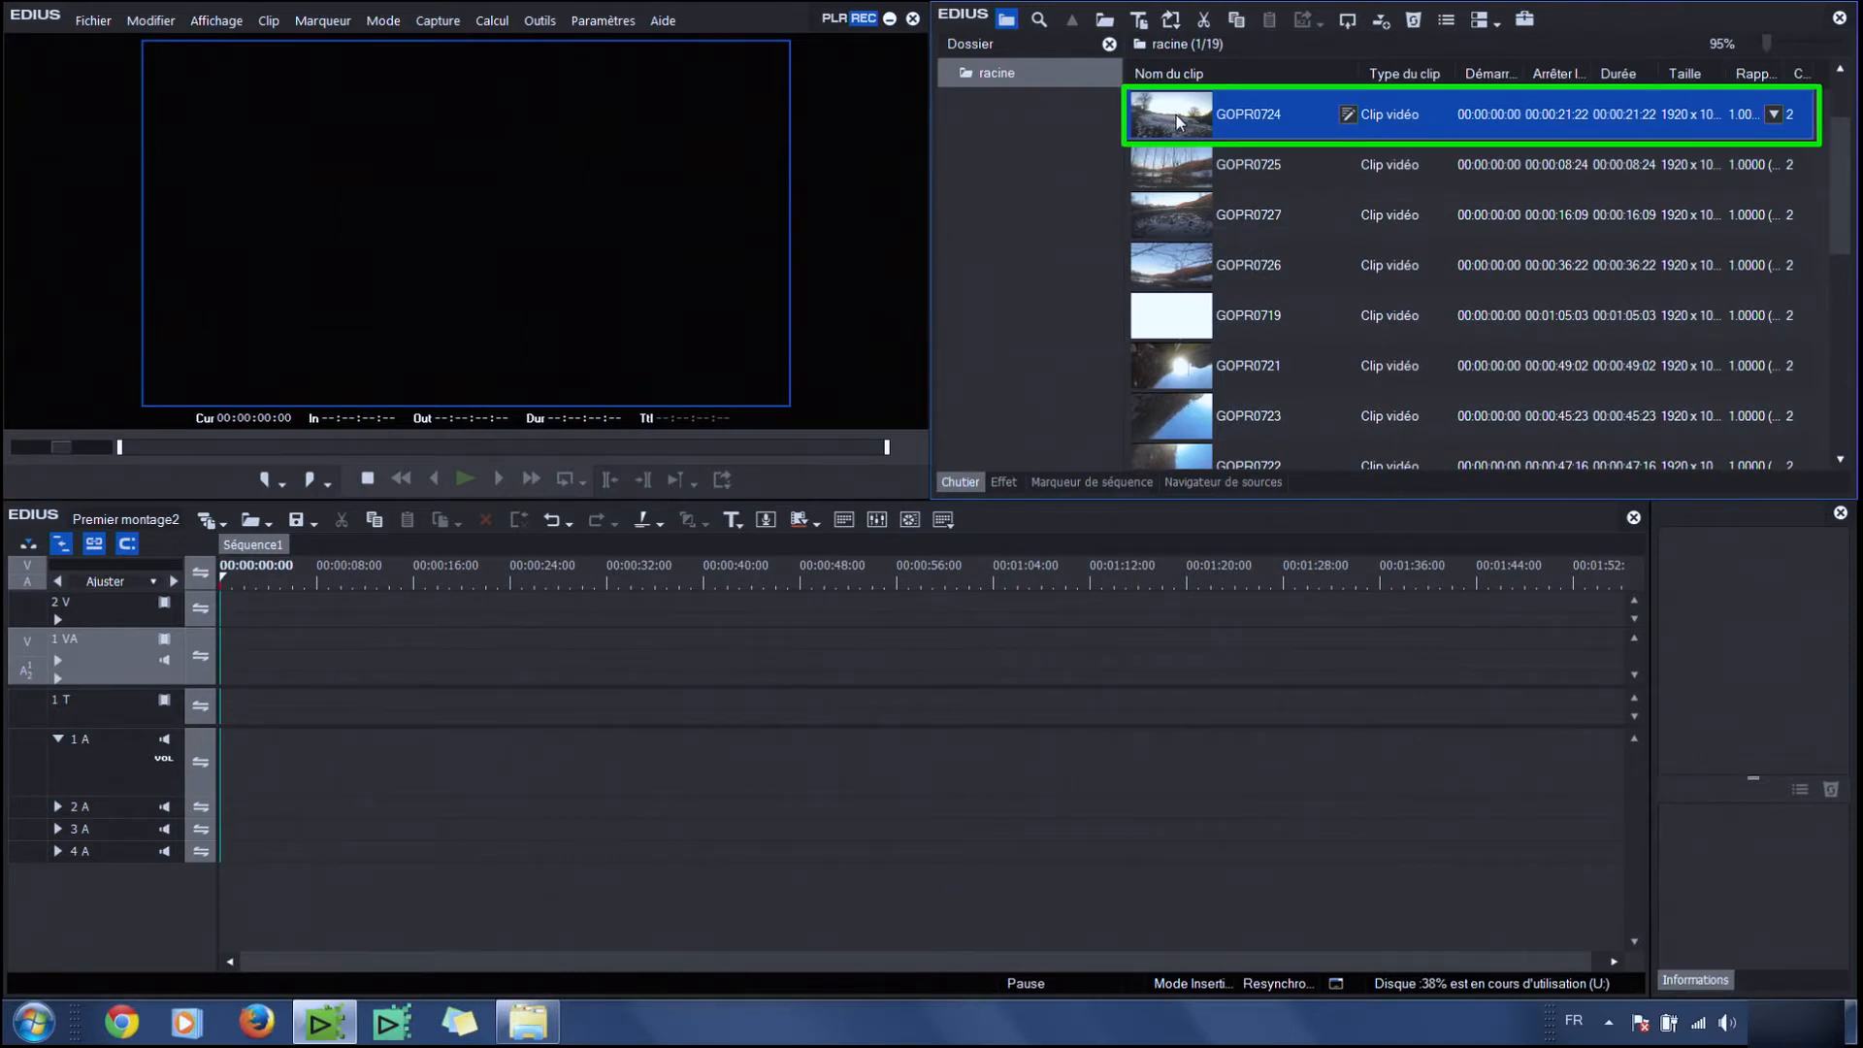
{"action": "double_click", "coordinate": [1176, 115]}
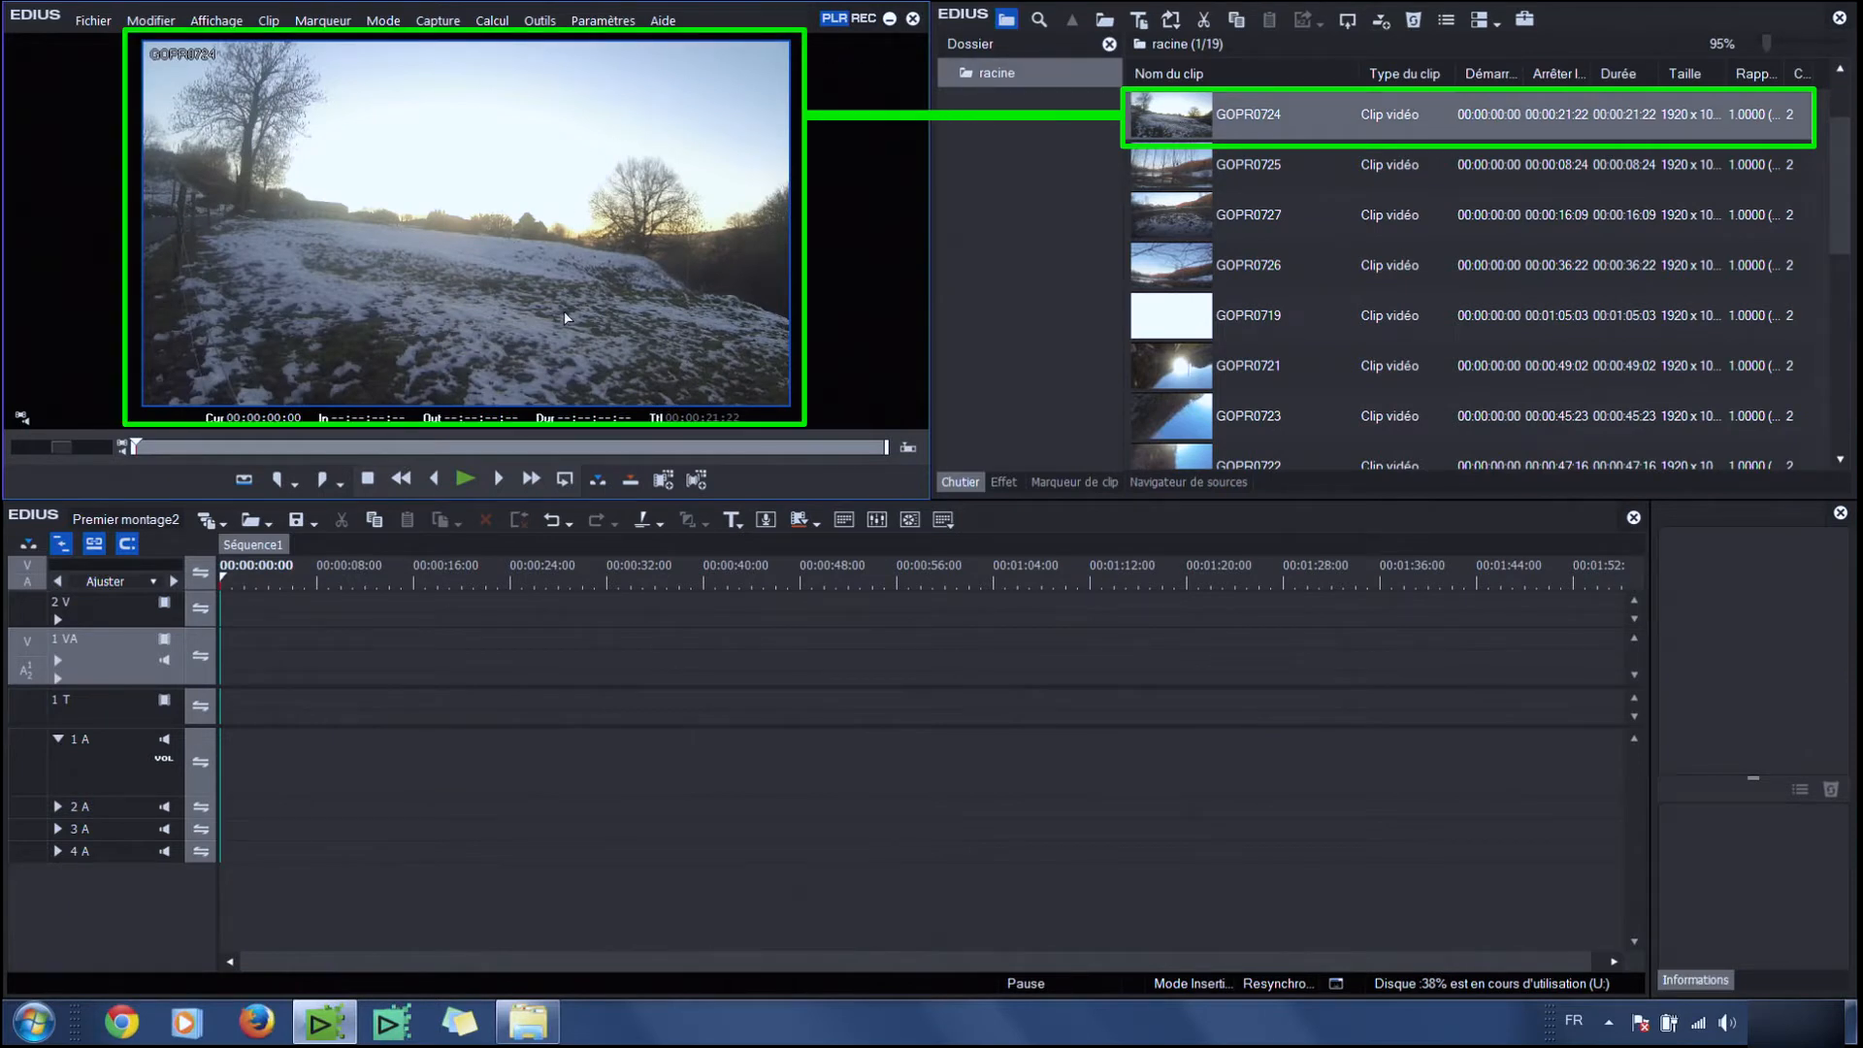
{"action": "left_click", "coordinate": [459, 479]}
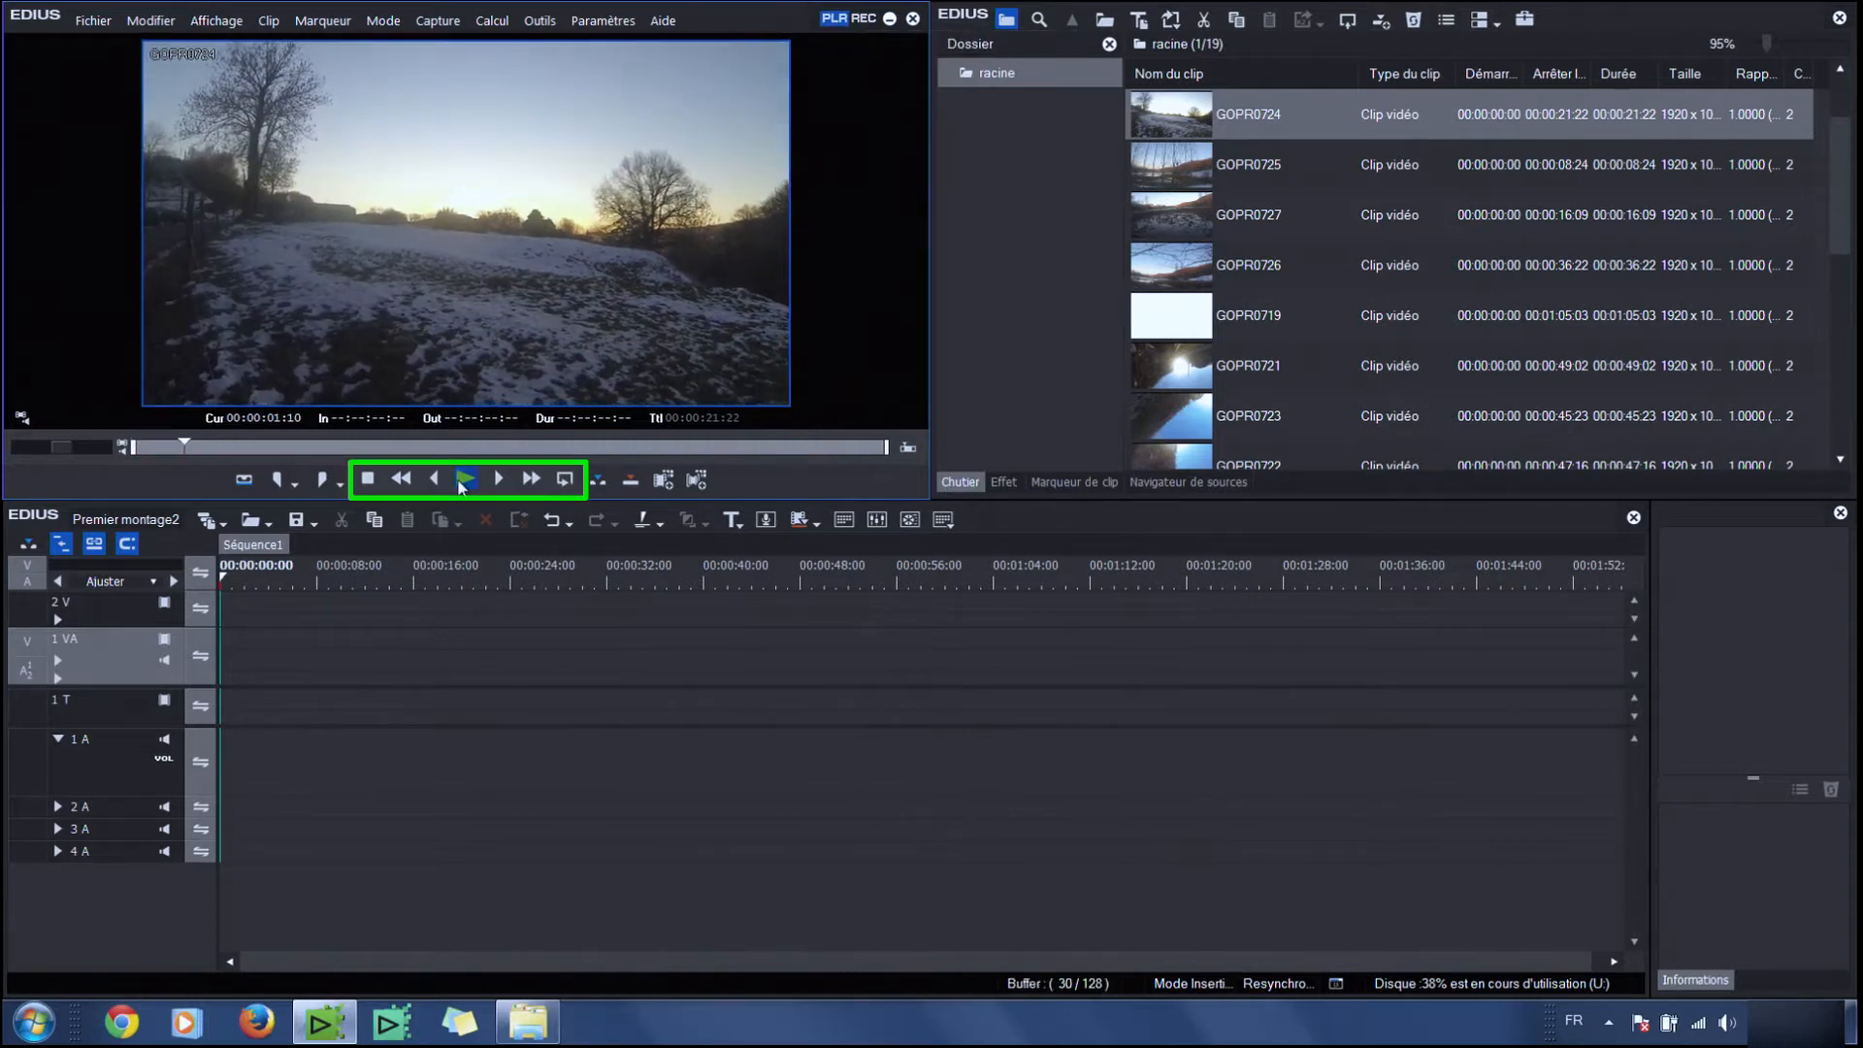
Mark an in point at 00:00:04:17 and an out point at 00:00:13:02 on GOPR0724
{"action": "left_click", "coordinate": [330, 446]}
{"action": "left_click_drag", "start_coordinate": [331, 449], "coordinate": [296, 449]}
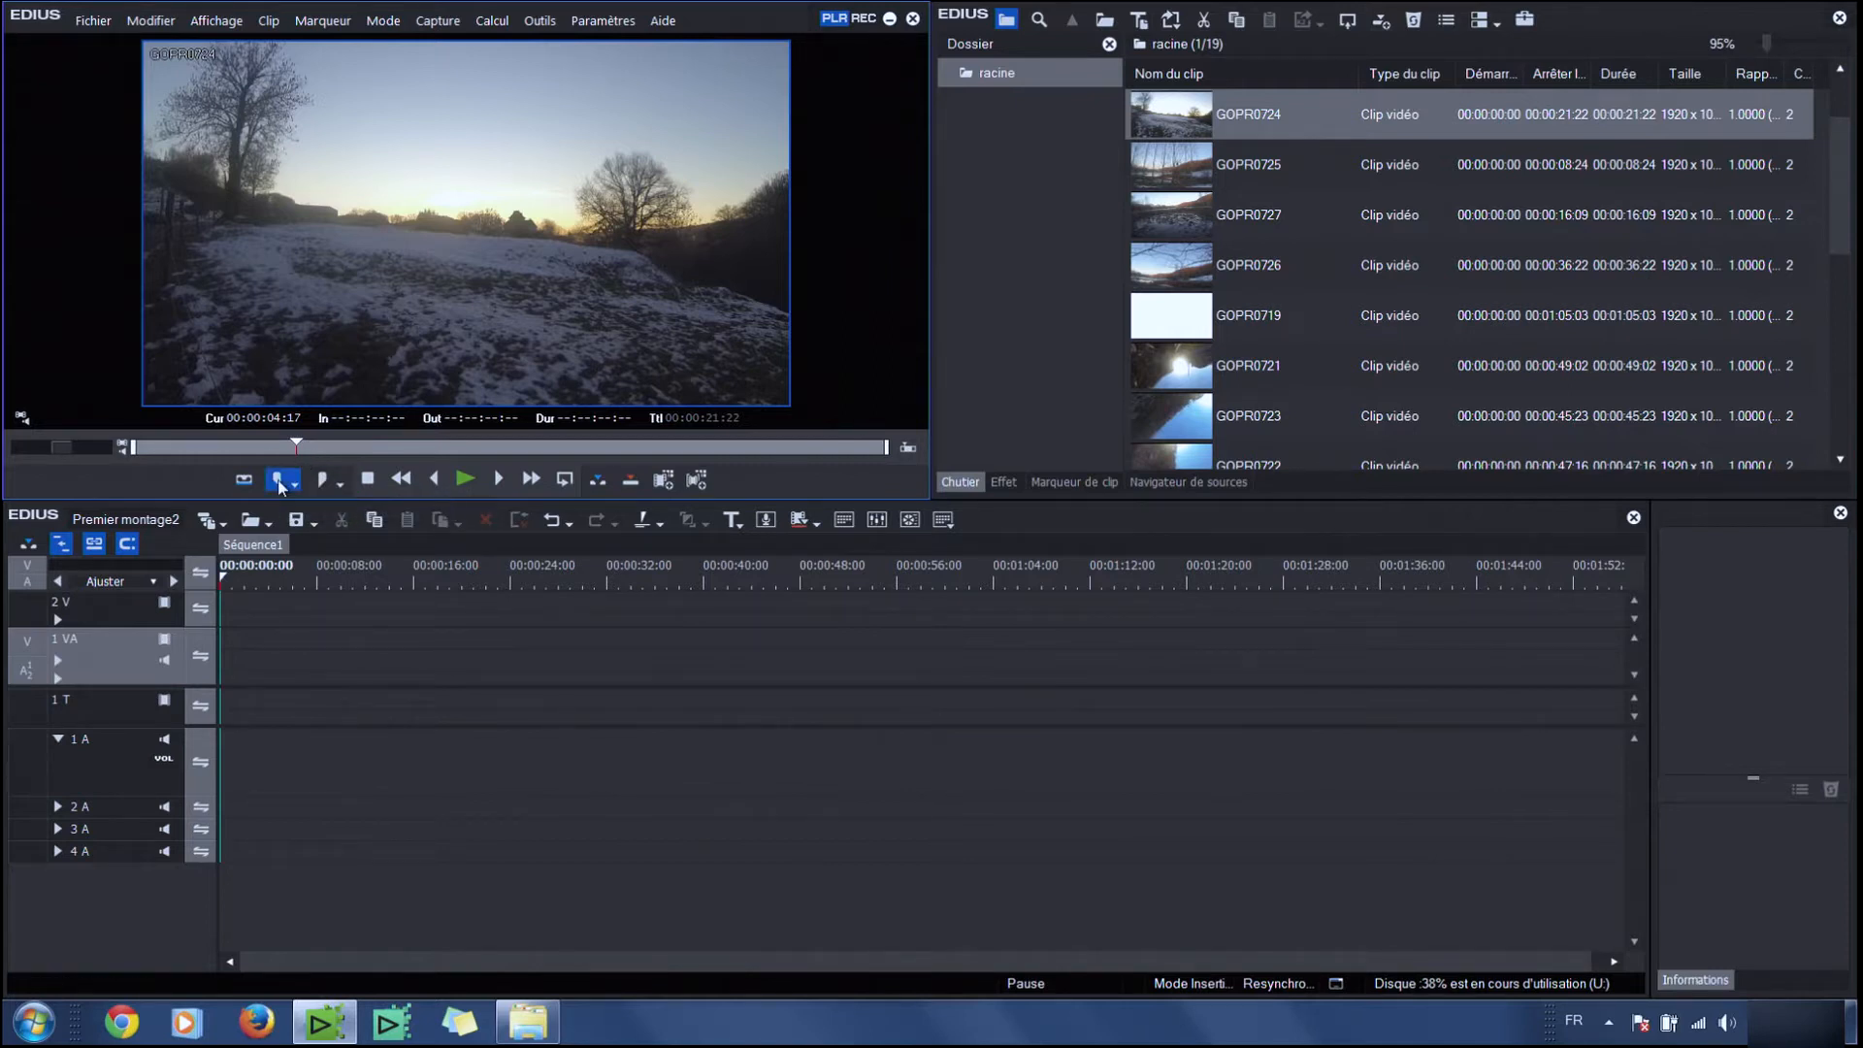
{"action": "left_click", "coordinate": [279, 479]}
{"action": "left_click_drag", "start_coordinate": [380, 445], "coordinate": [586, 451]}
{"action": "left_click", "coordinate": [323, 480]}
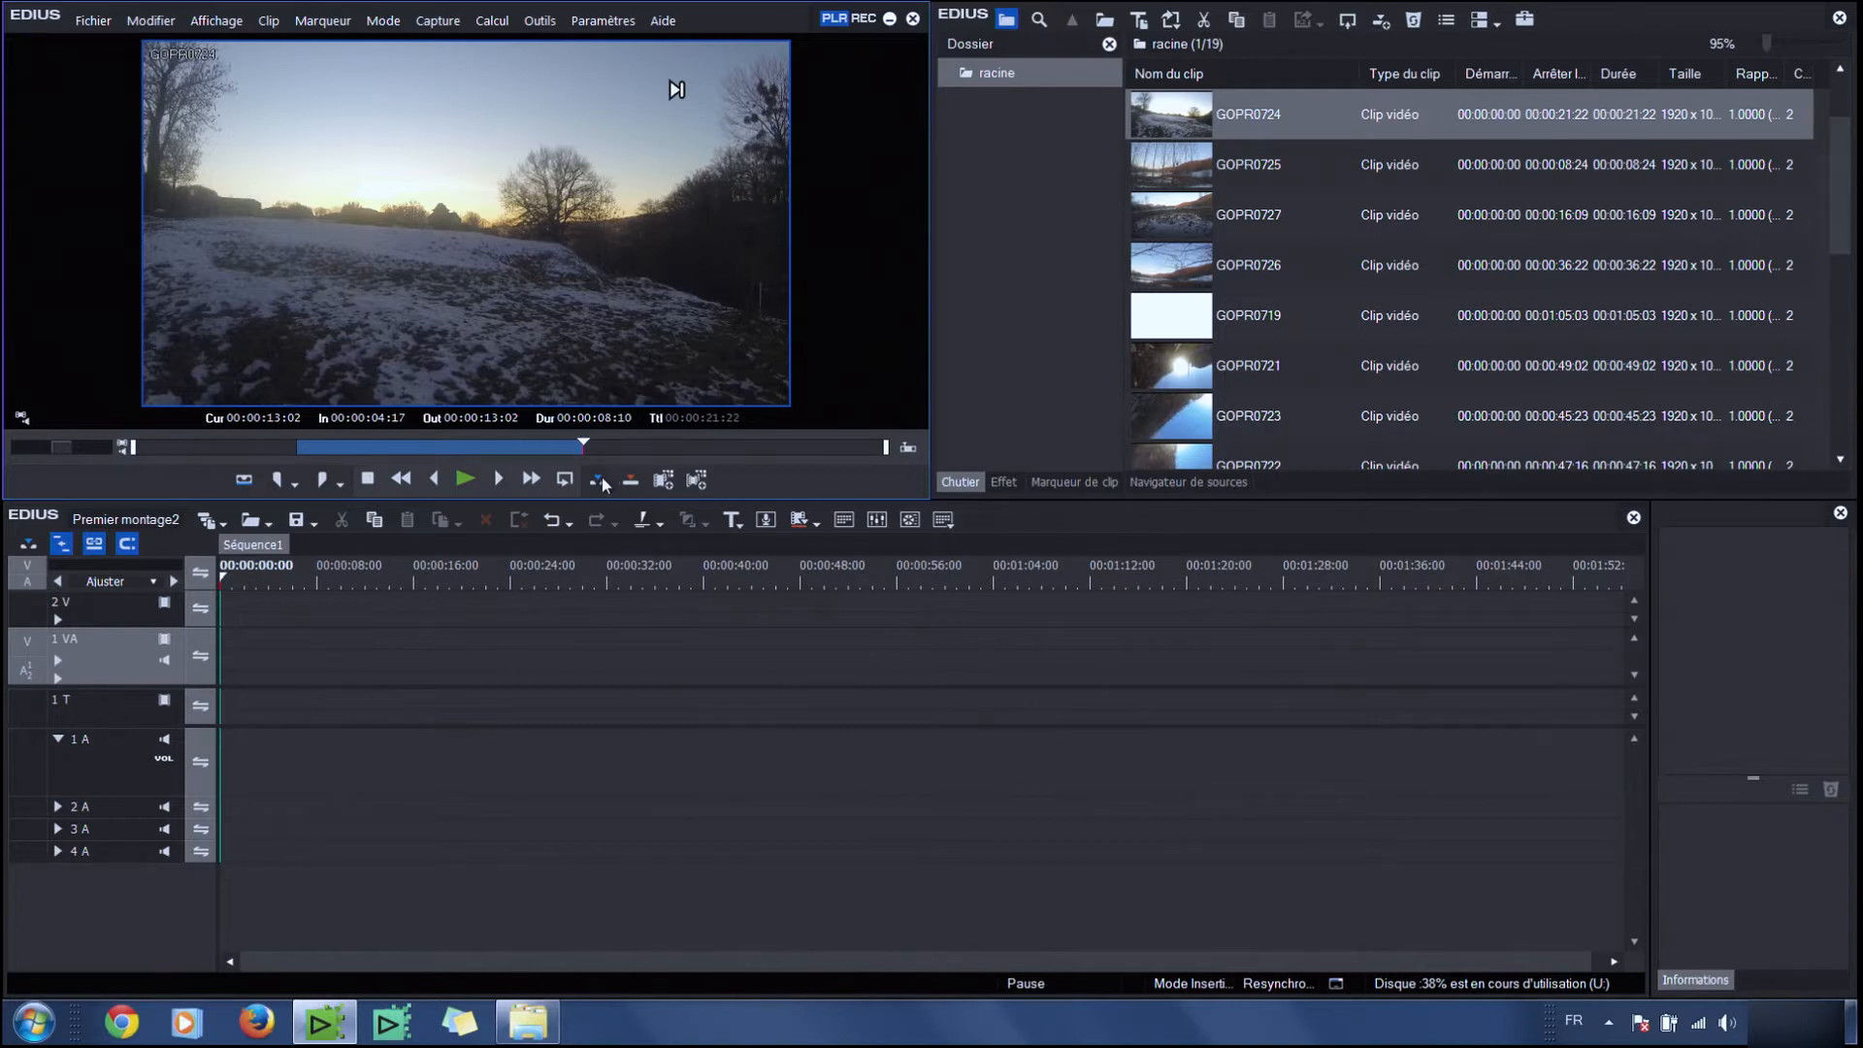
Insert the marked GOPR0724 section into the timeline at about 00:00:08:00
{"action": "left_click_drag", "start_coordinate": [268, 587], "coordinate": [373, 585]}
{"action": "left_click", "coordinate": [825, 18]}
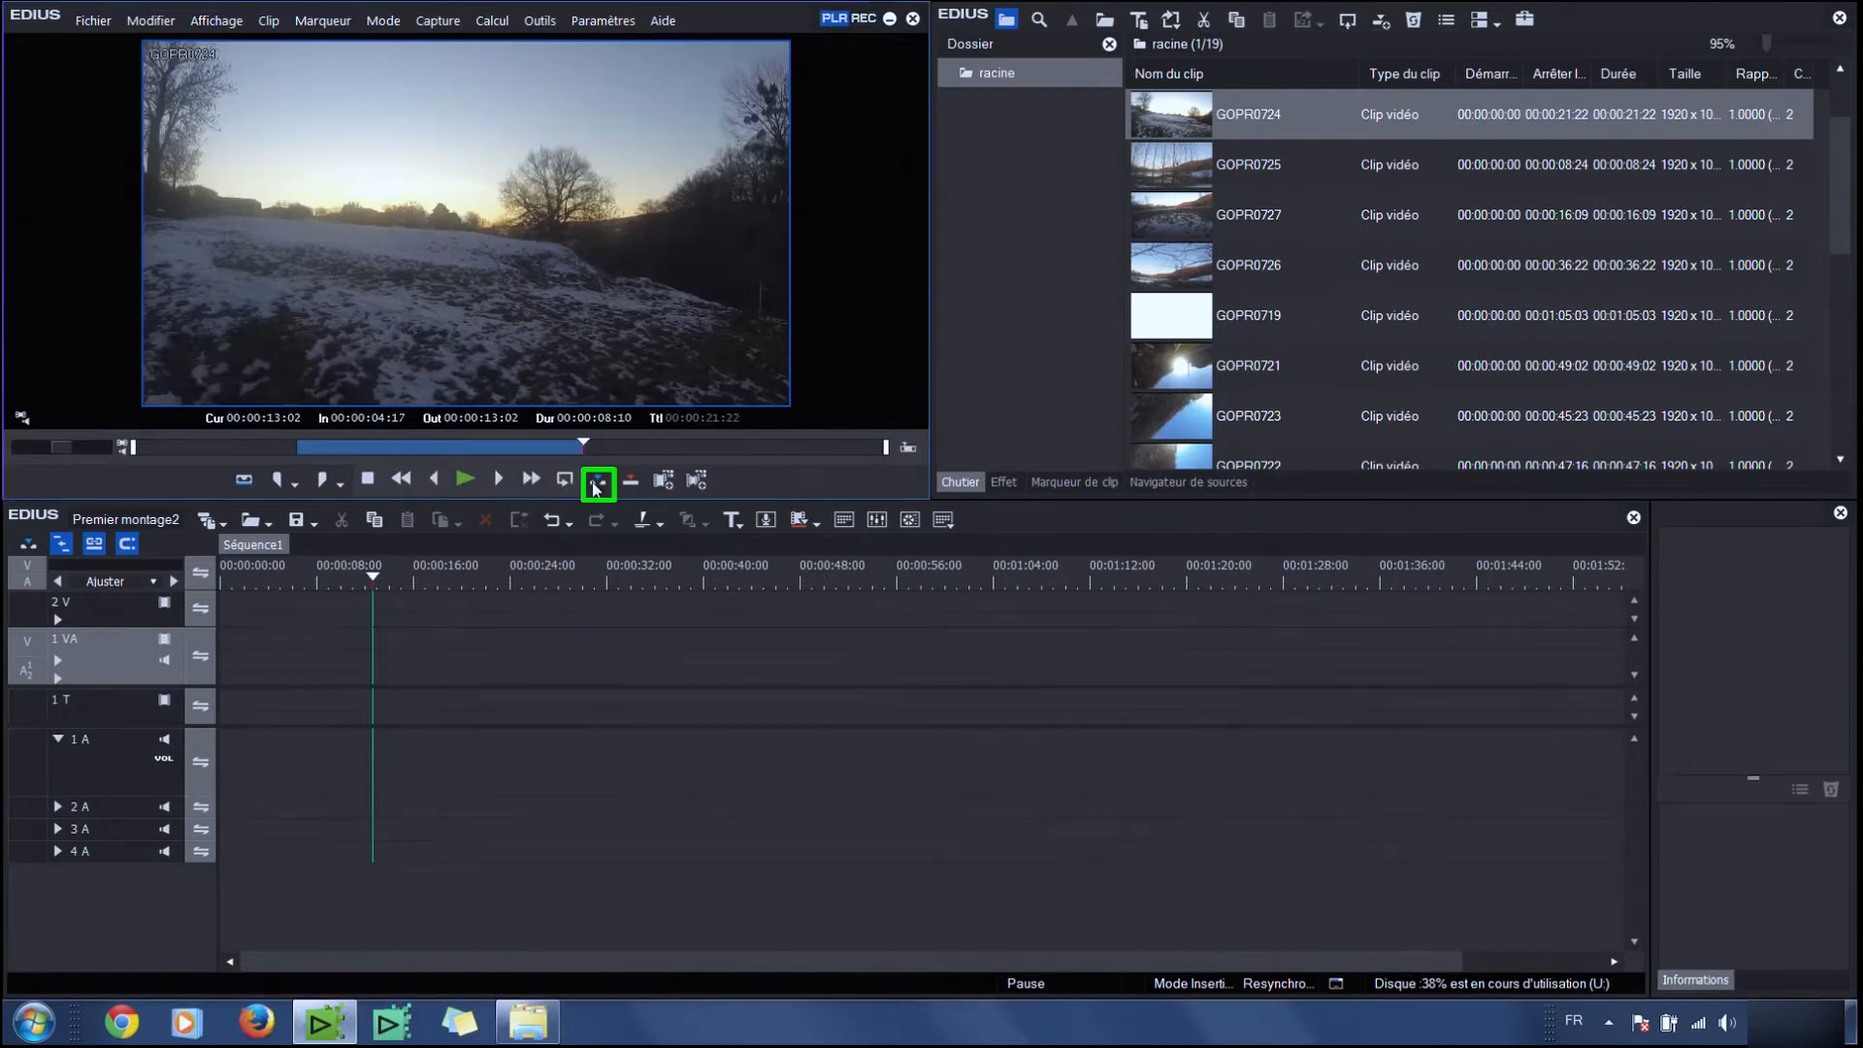
{"action": "left_click", "coordinate": [597, 481]}
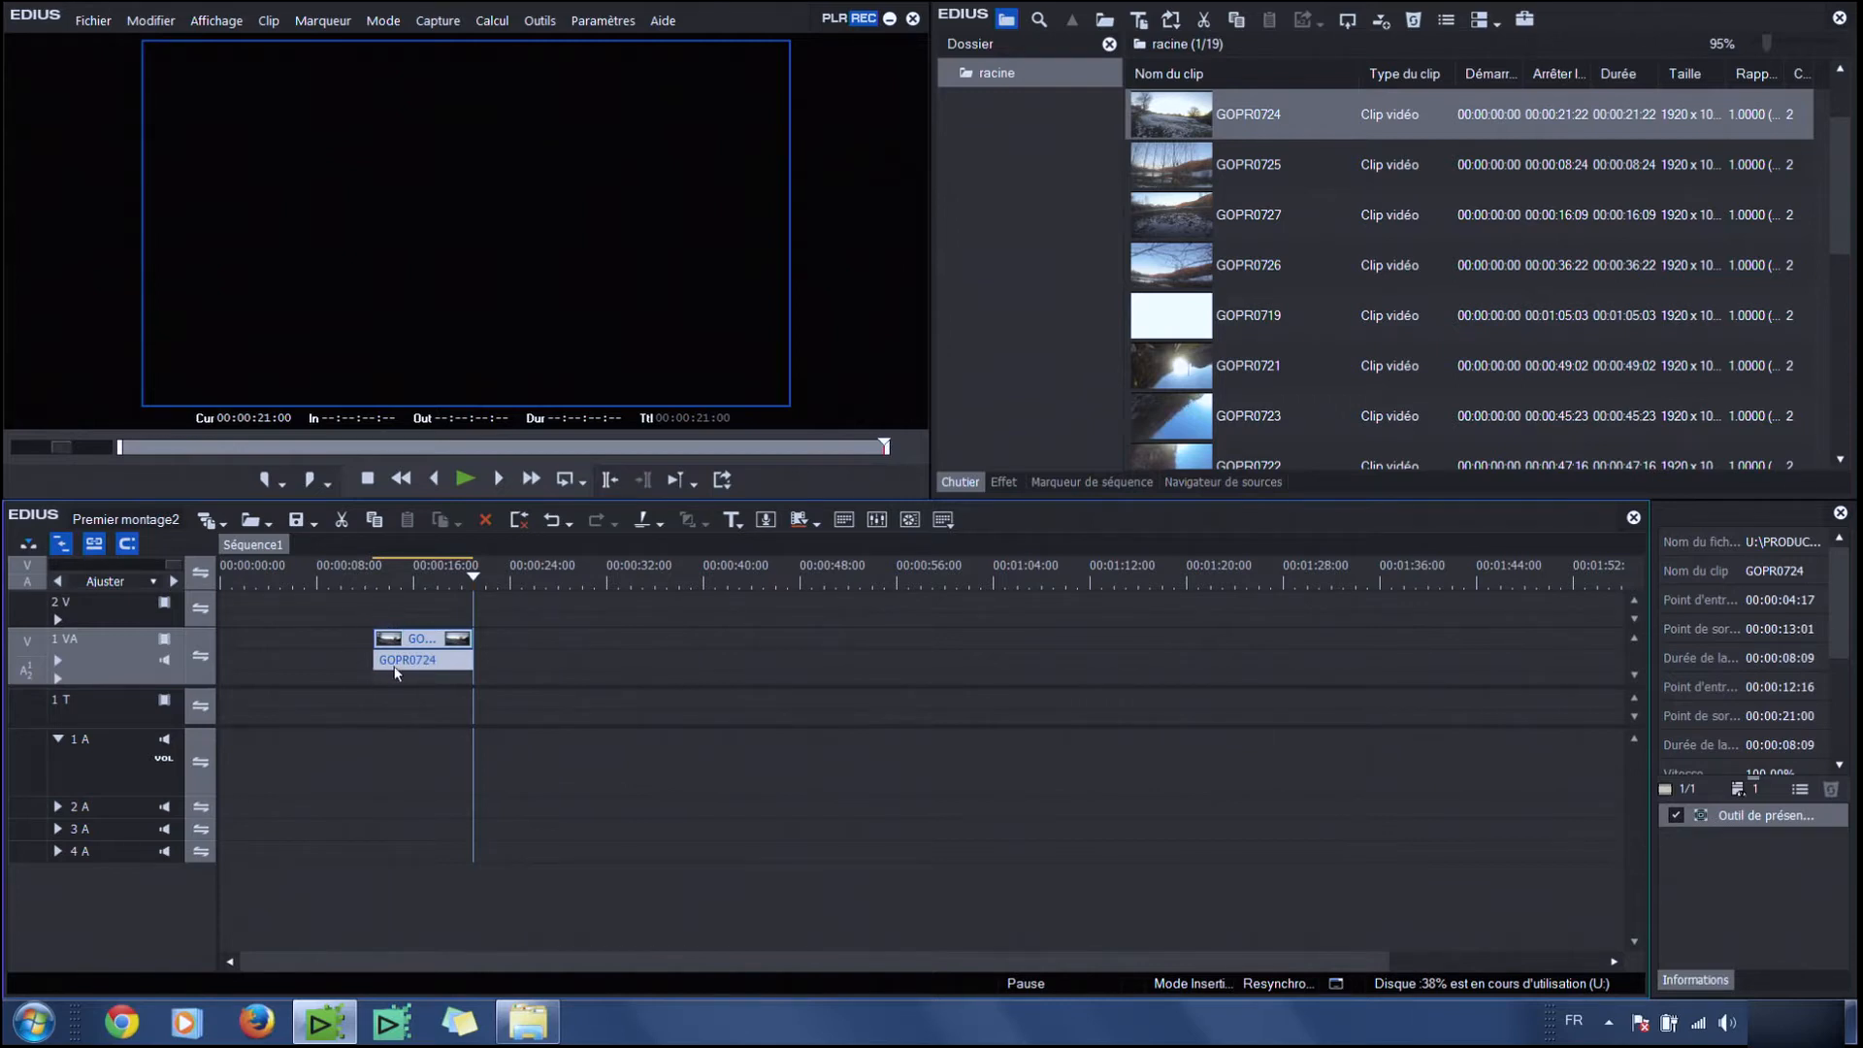
Insert GOPR0725 from 00:00:02:02 to about 00:00:05:10 right after GOPR0724 on the timeline
{"action": "left_click", "coordinate": [1156, 184]}
{"action": "left_click", "coordinate": [310, 446]}
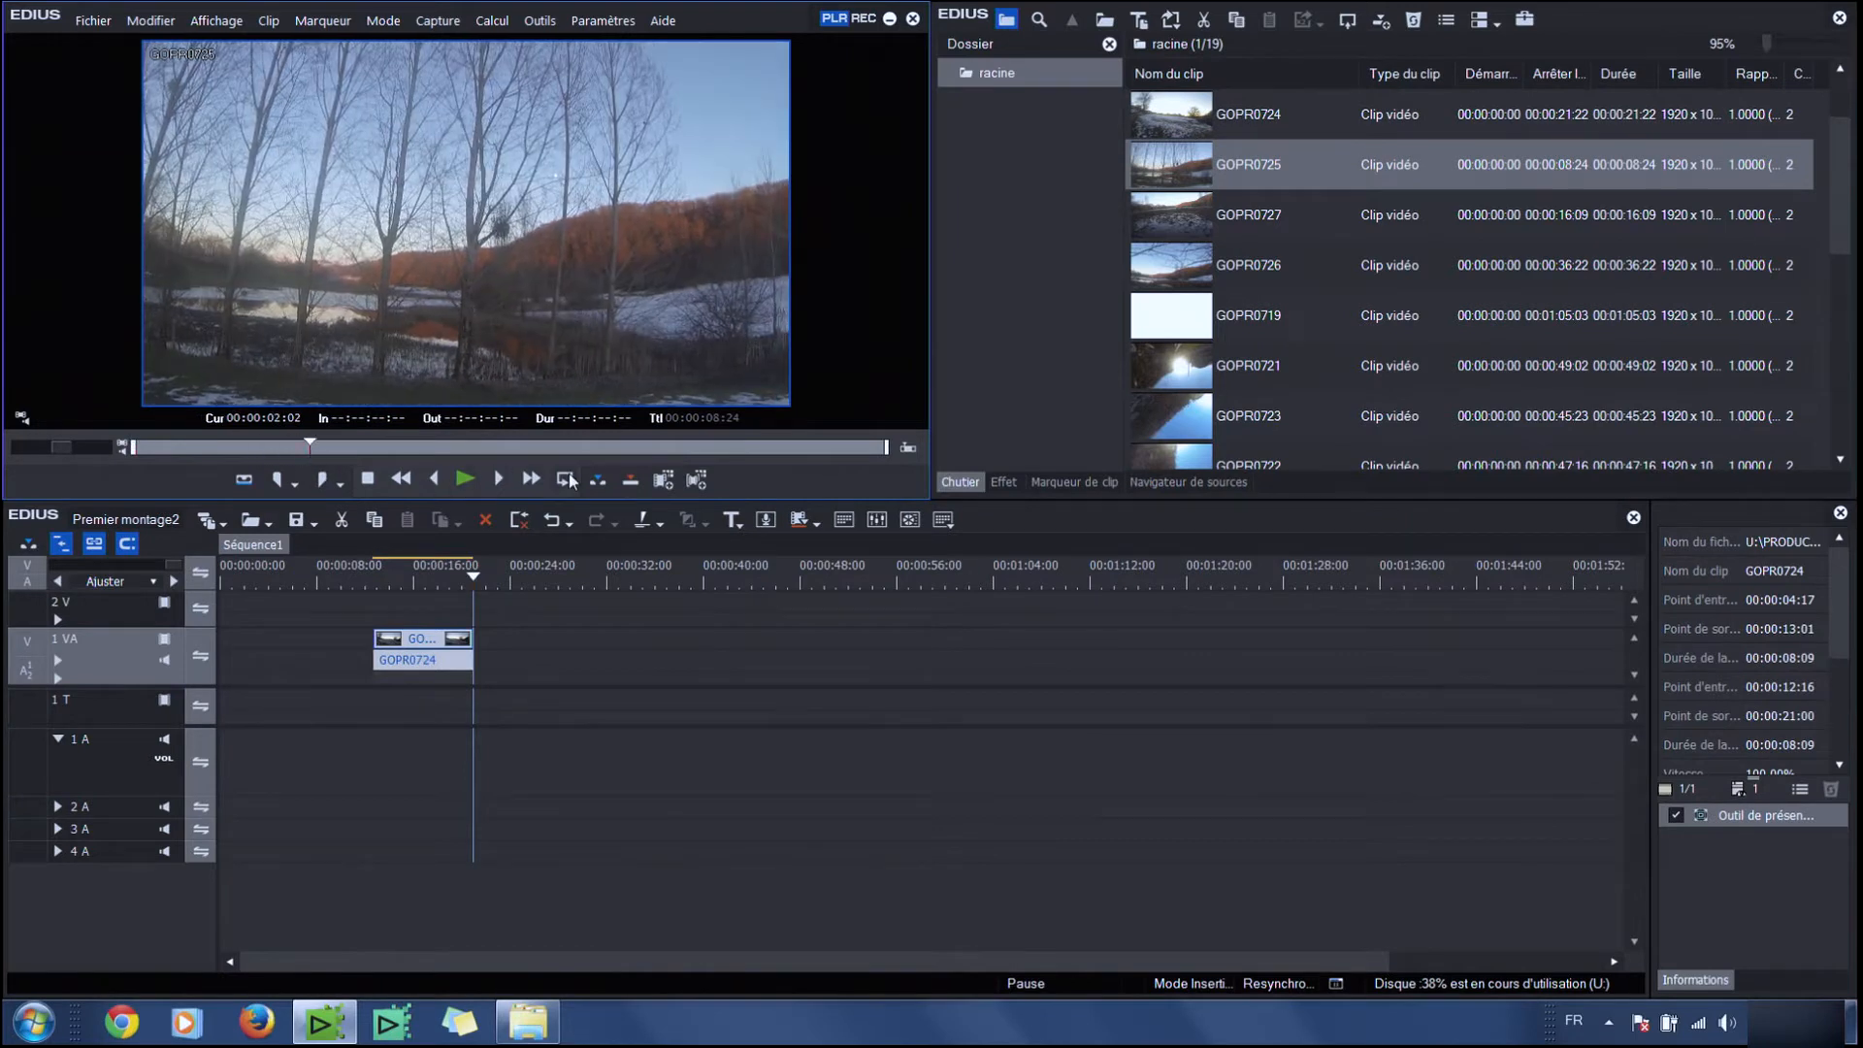
{"action": "left_click", "coordinate": [277, 479]}
{"action": "left_click_drag", "start_coordinate": [346, 446], "coordinate": [586, 446]}
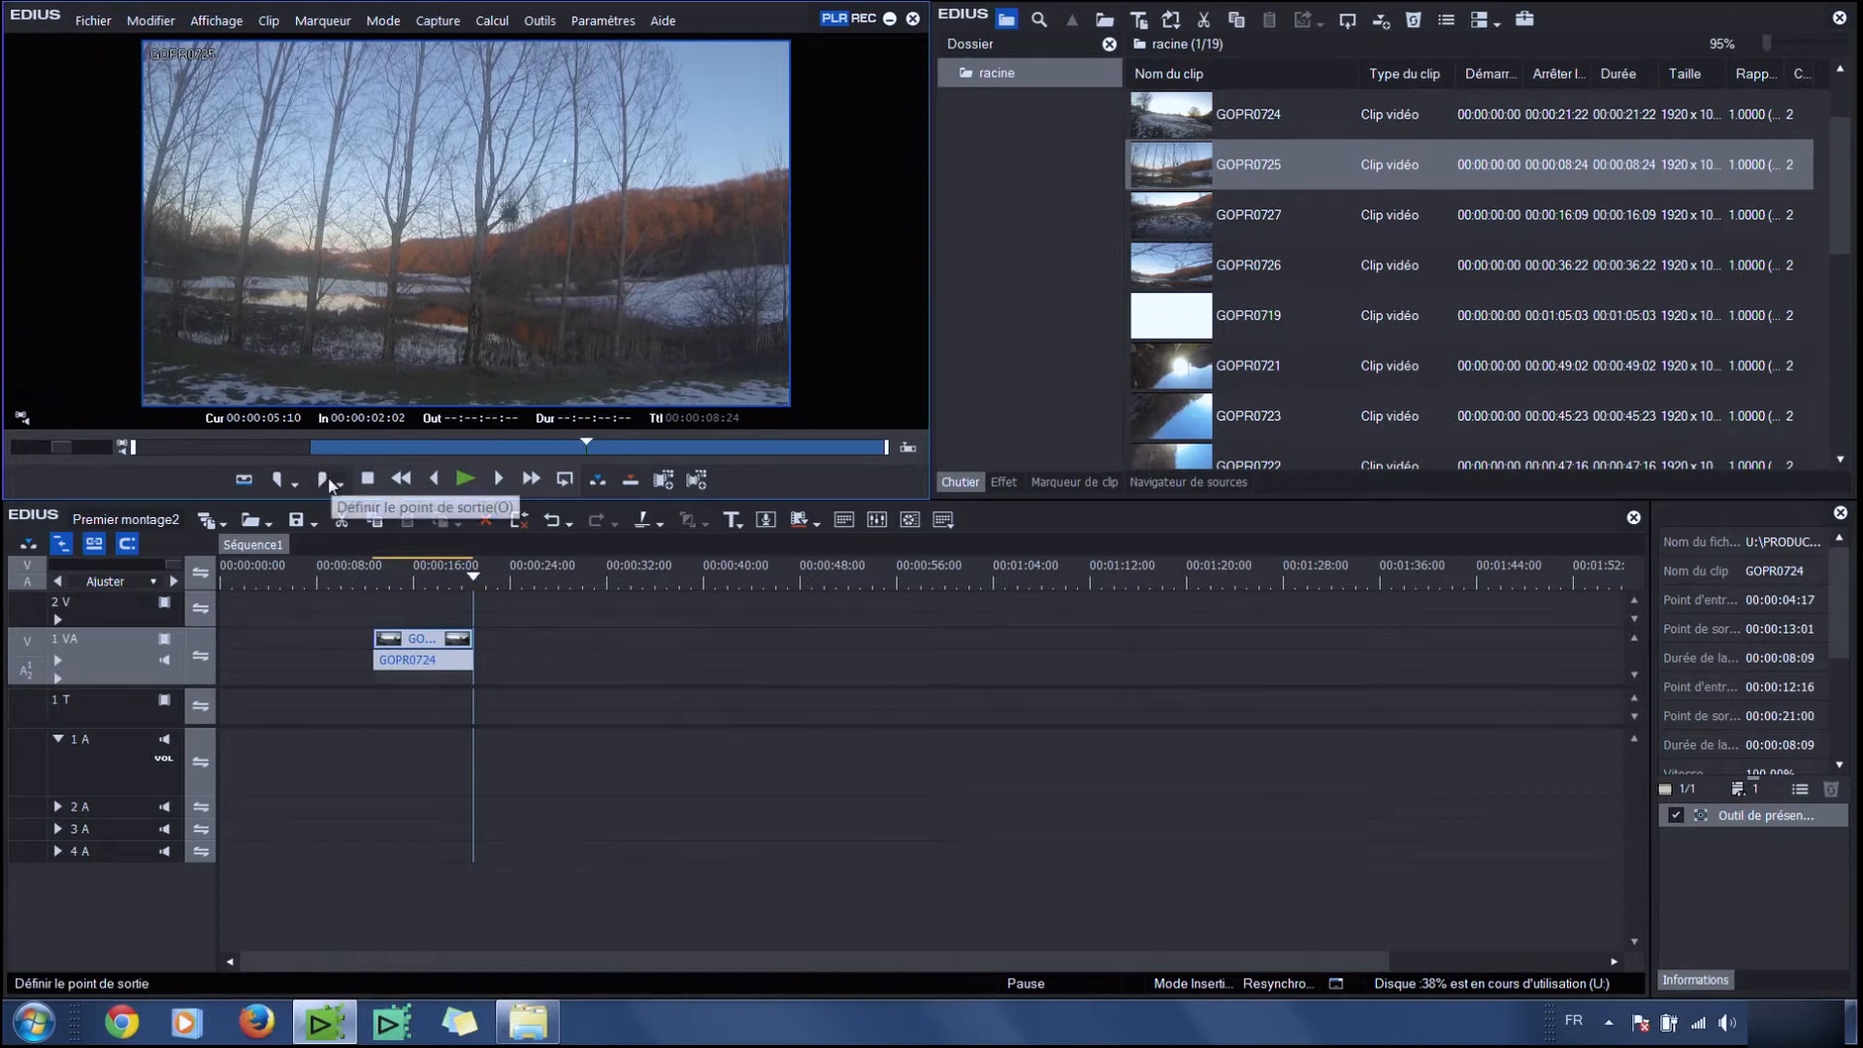
{"action": "left_click", "coordinate": [323, 479]}
{"action": "left_click", "coordinate": [597, 485]}
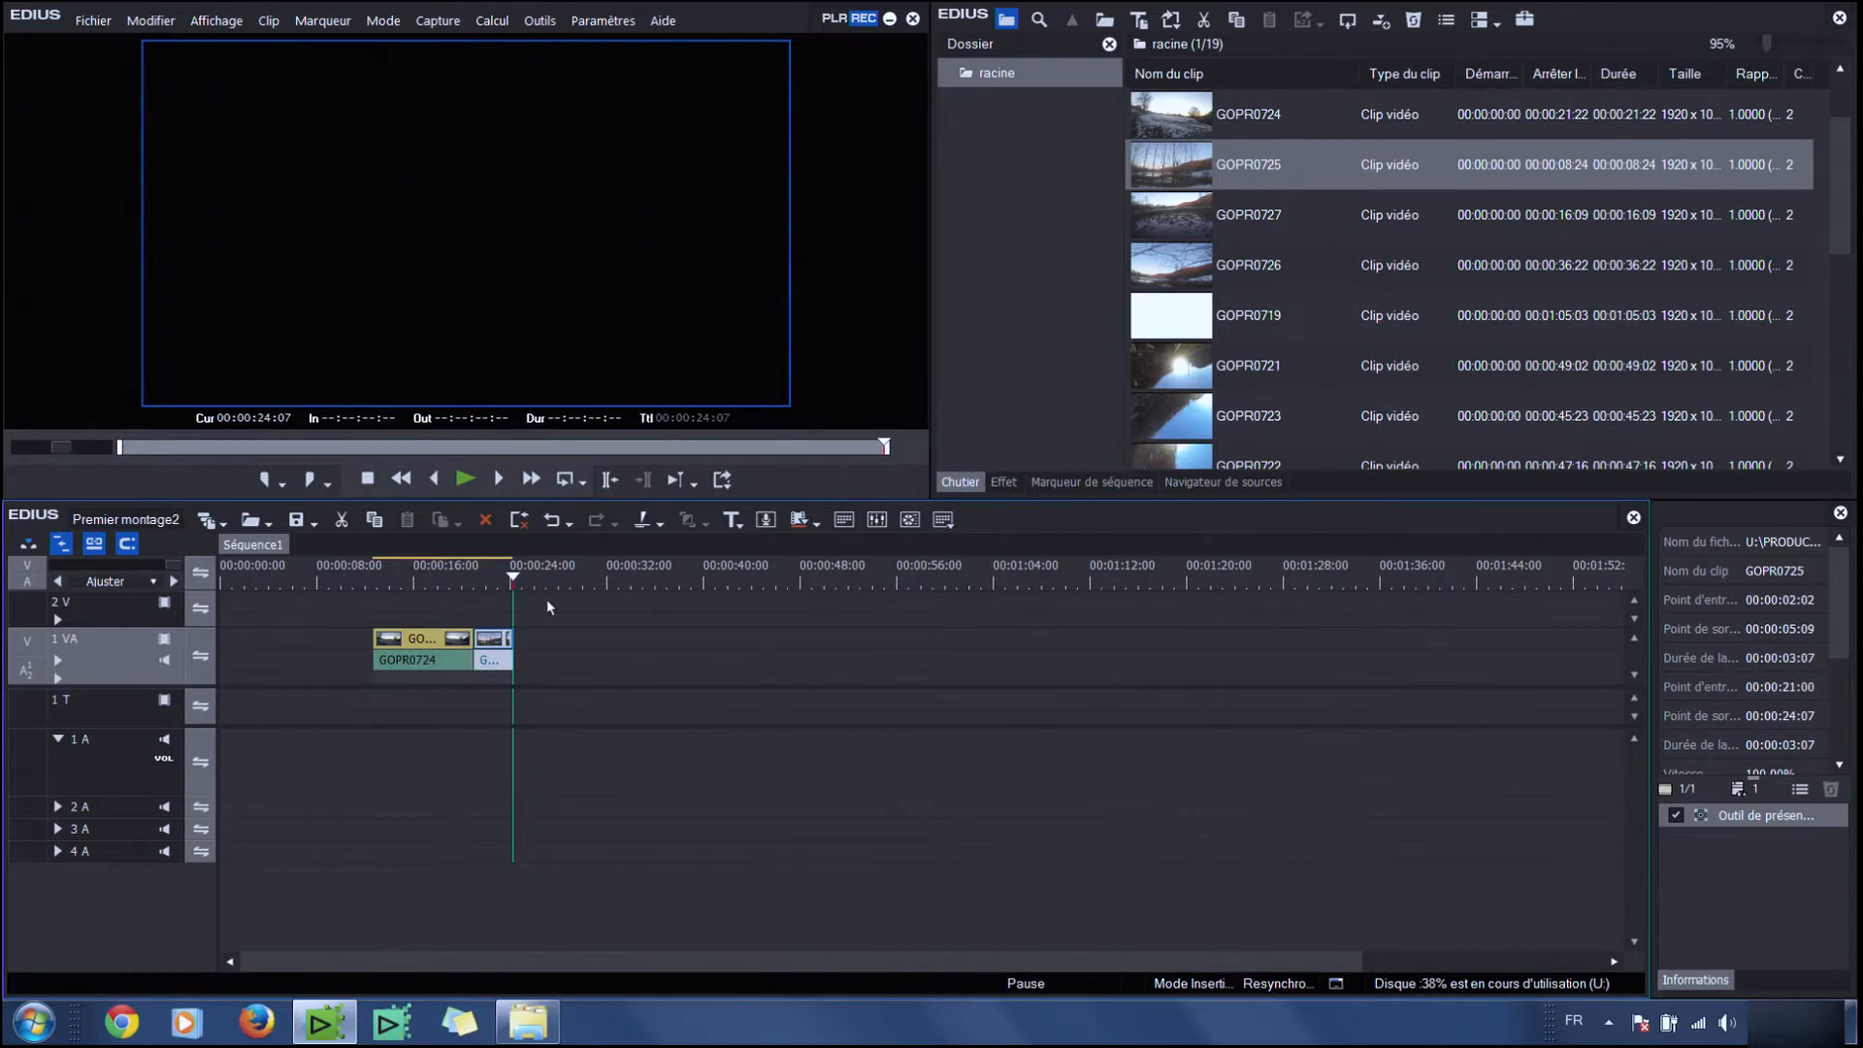
Set a timeline in point at 00:00:29:19
{"action": "left_click_drag", "start_coordinate": [582, 581], "coordinate": [580, 580]}
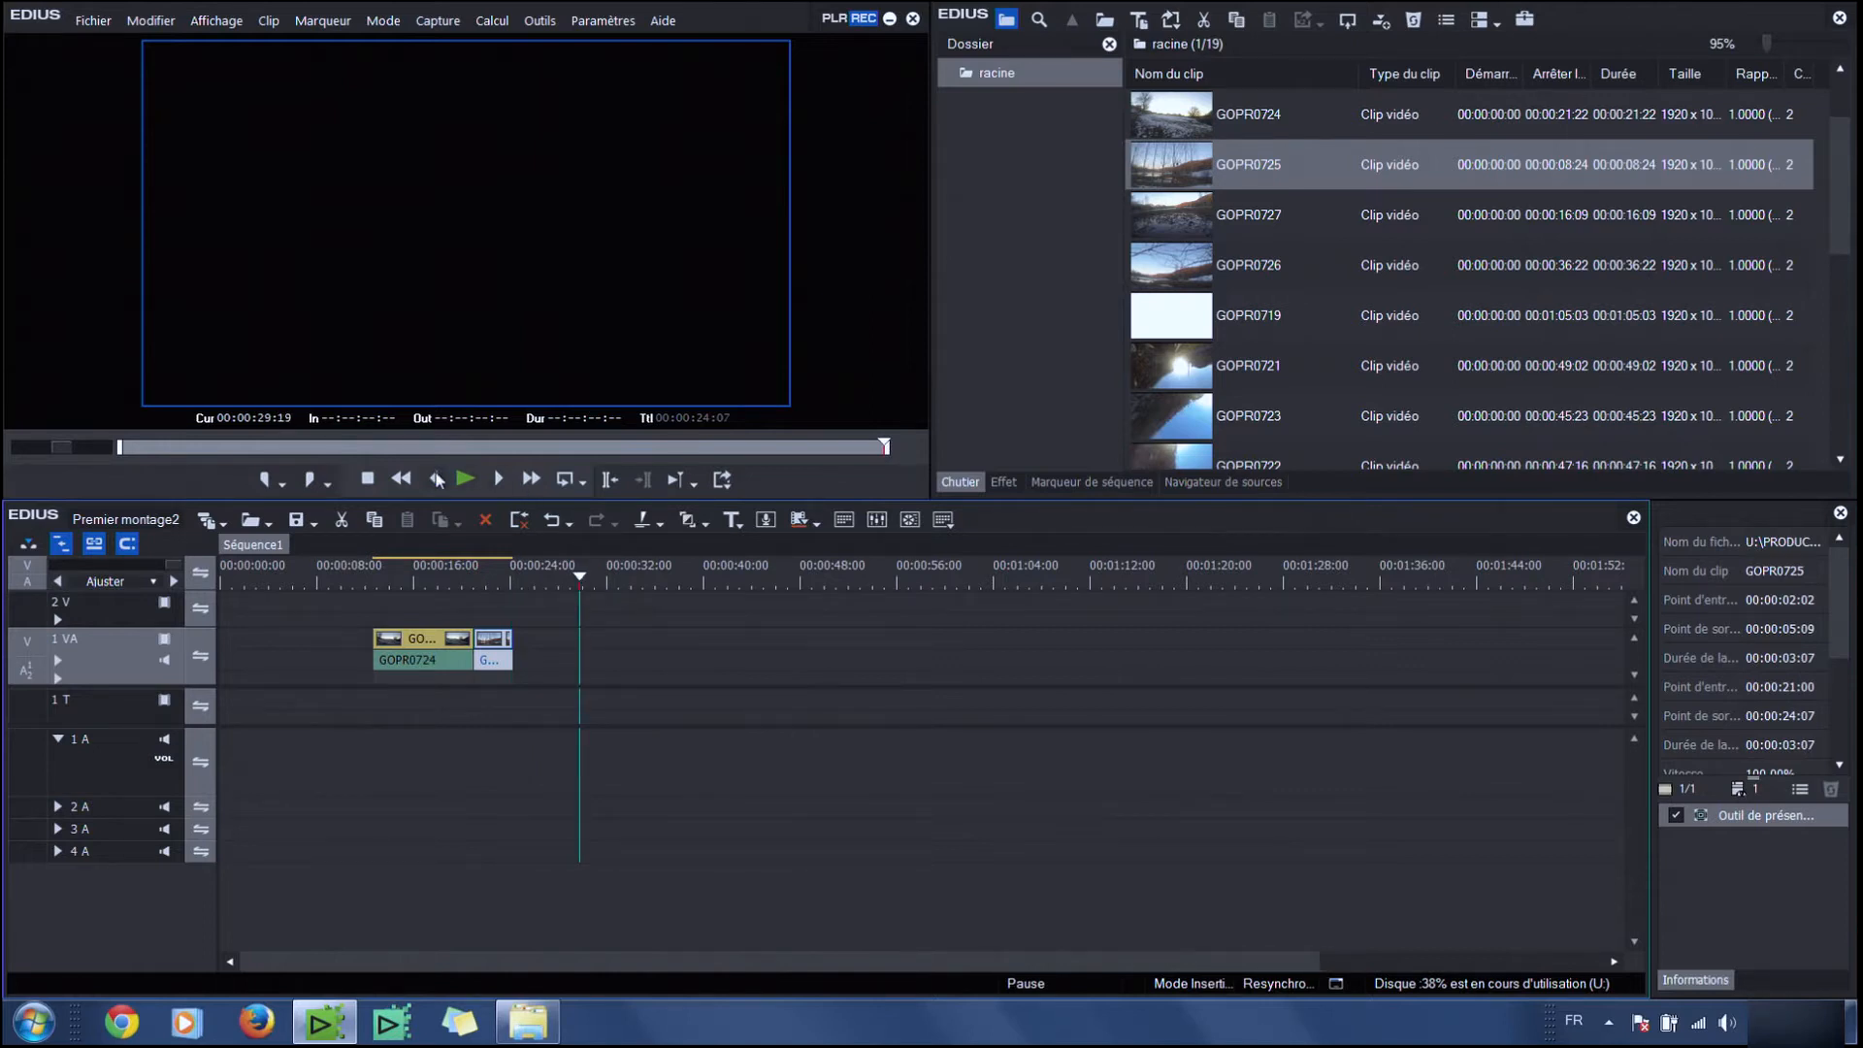
{"action": "left_click", "coordinate": [264, 479]}
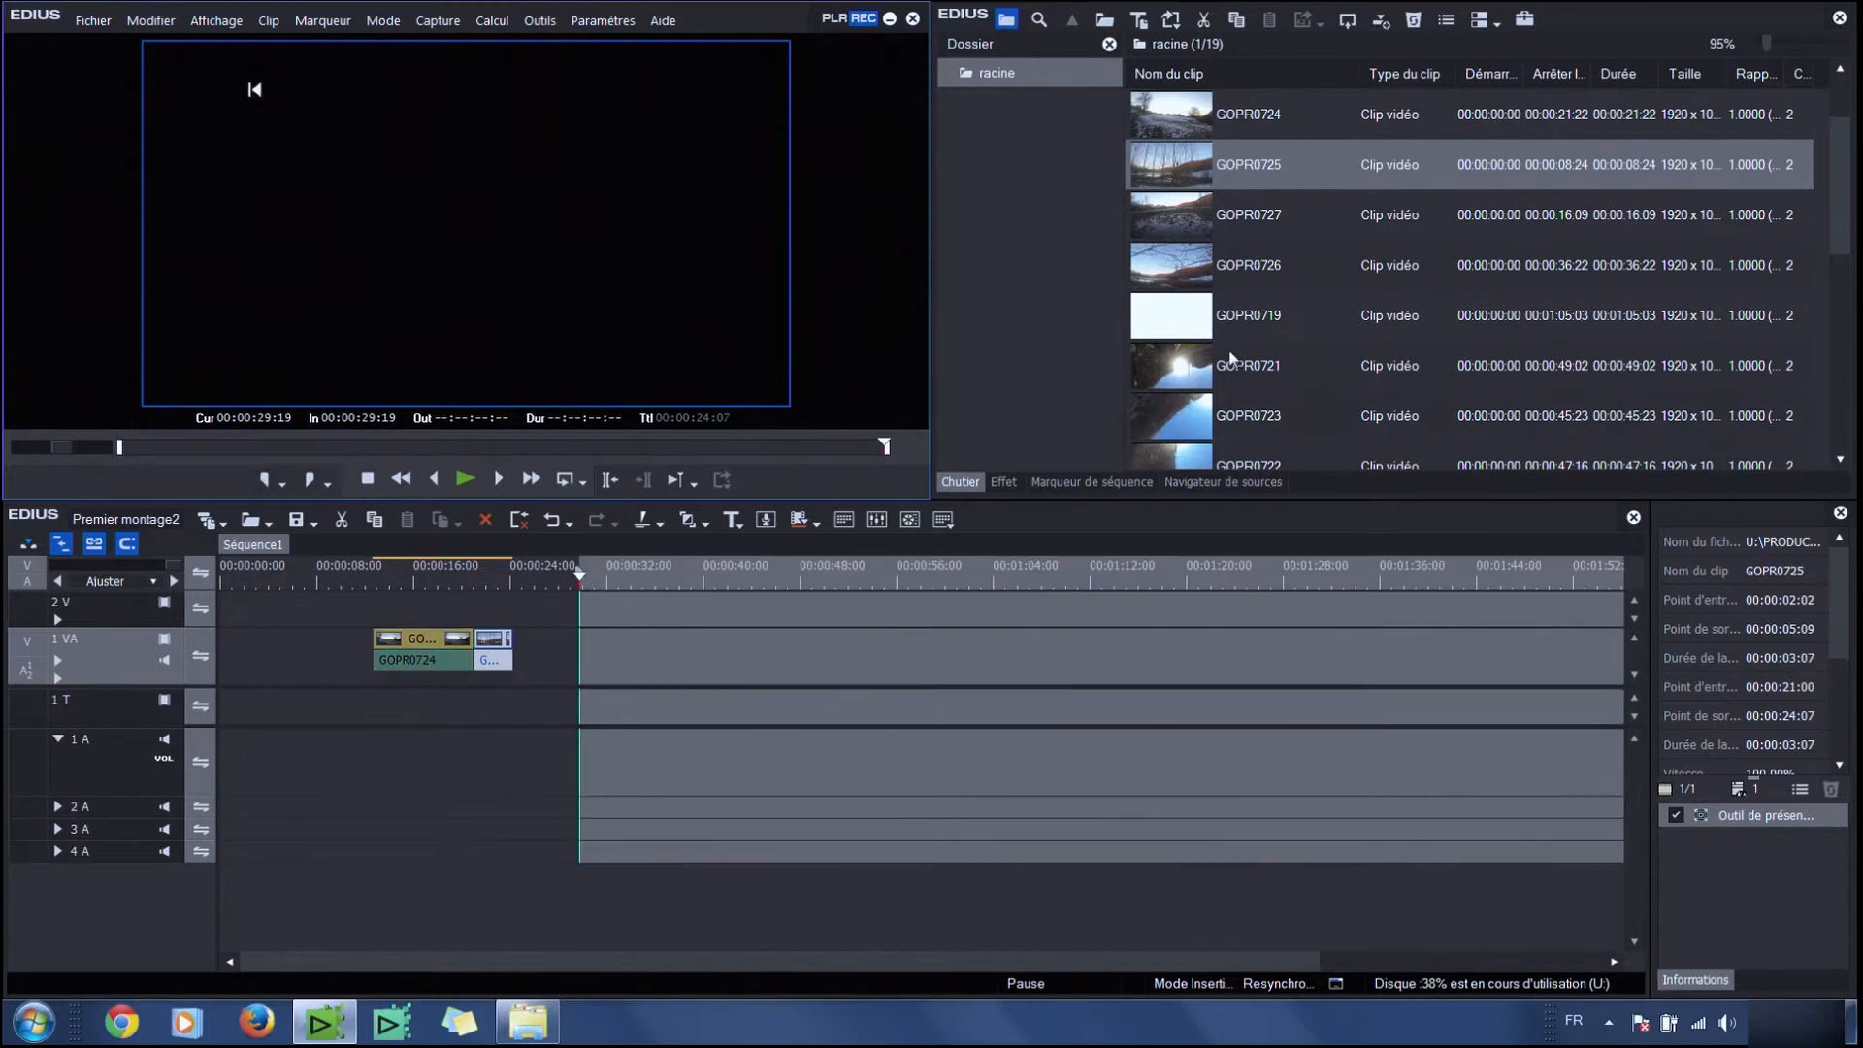
{"action": "left_click_drag", "start_coordinate": [742, 573], "coordinate": [889, 583]}
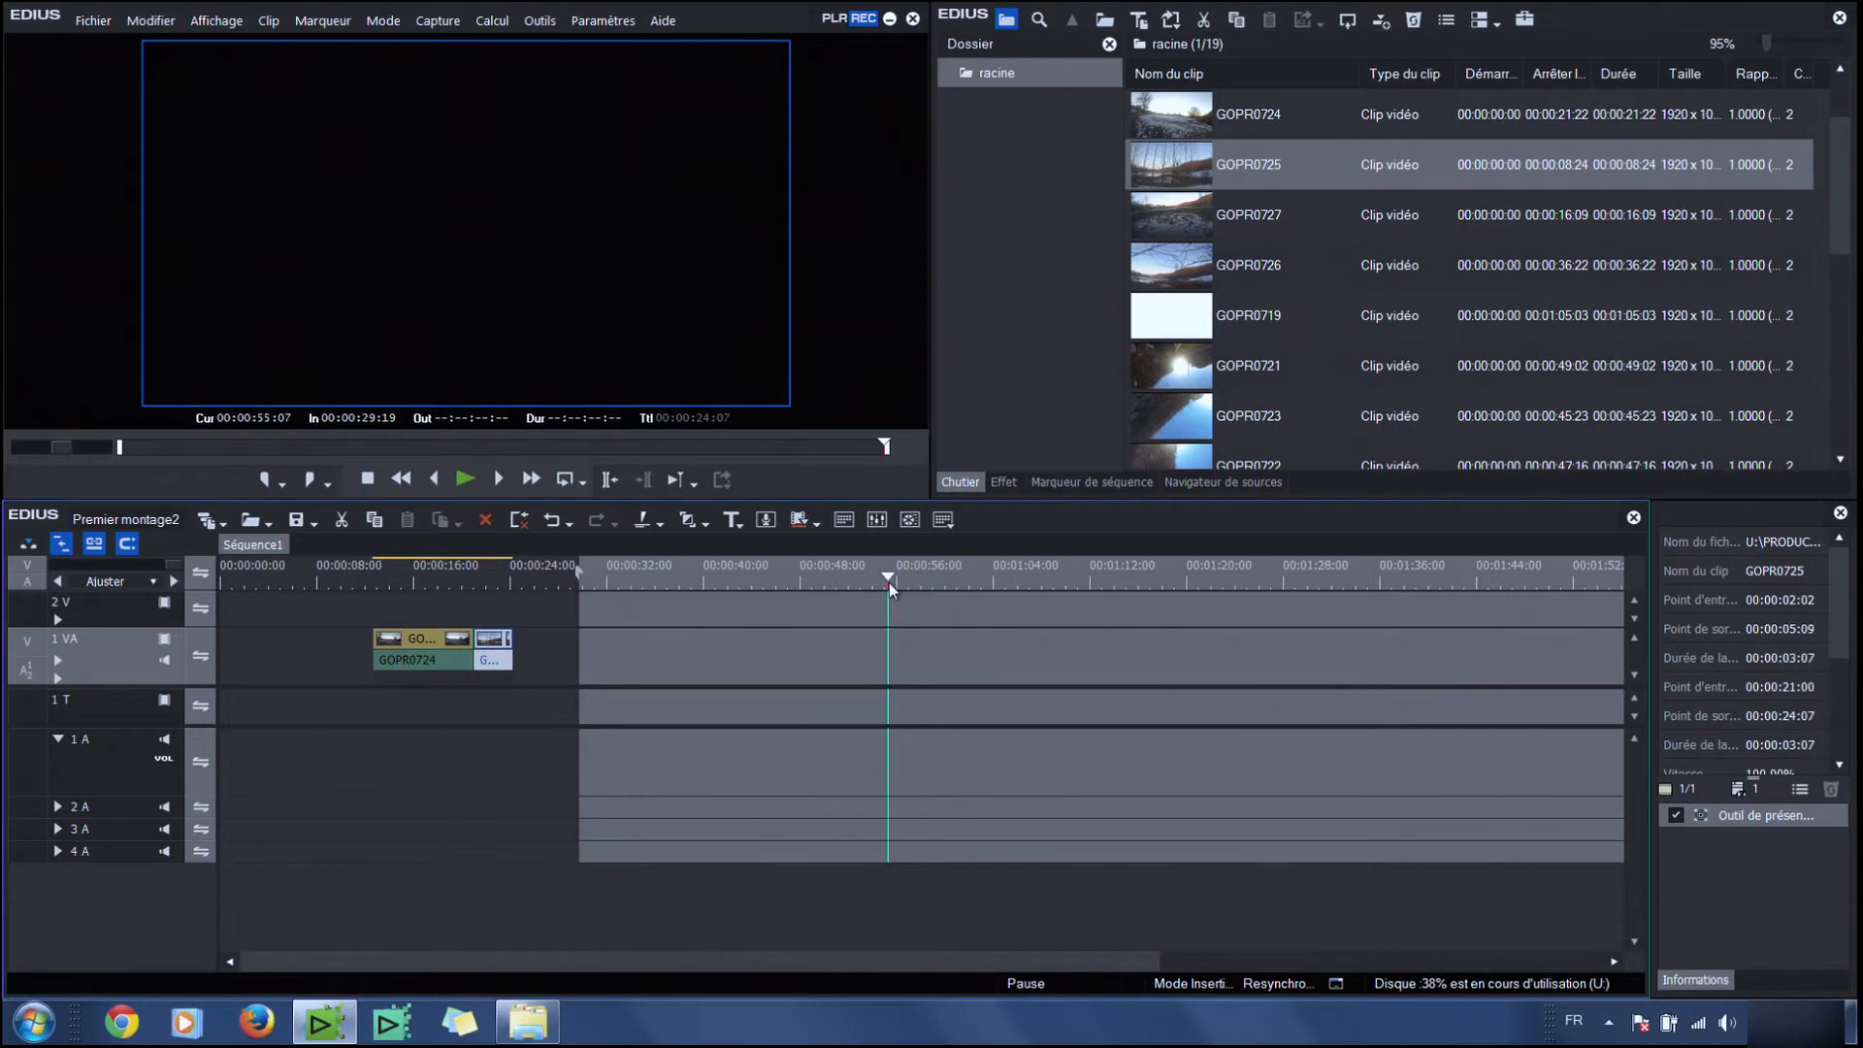
Insert GOPR0727 from 00:00:04:09 to 00:00:08:19 at the timeline in point
{"action": "double_click", "coordinate": [1170, 222]}
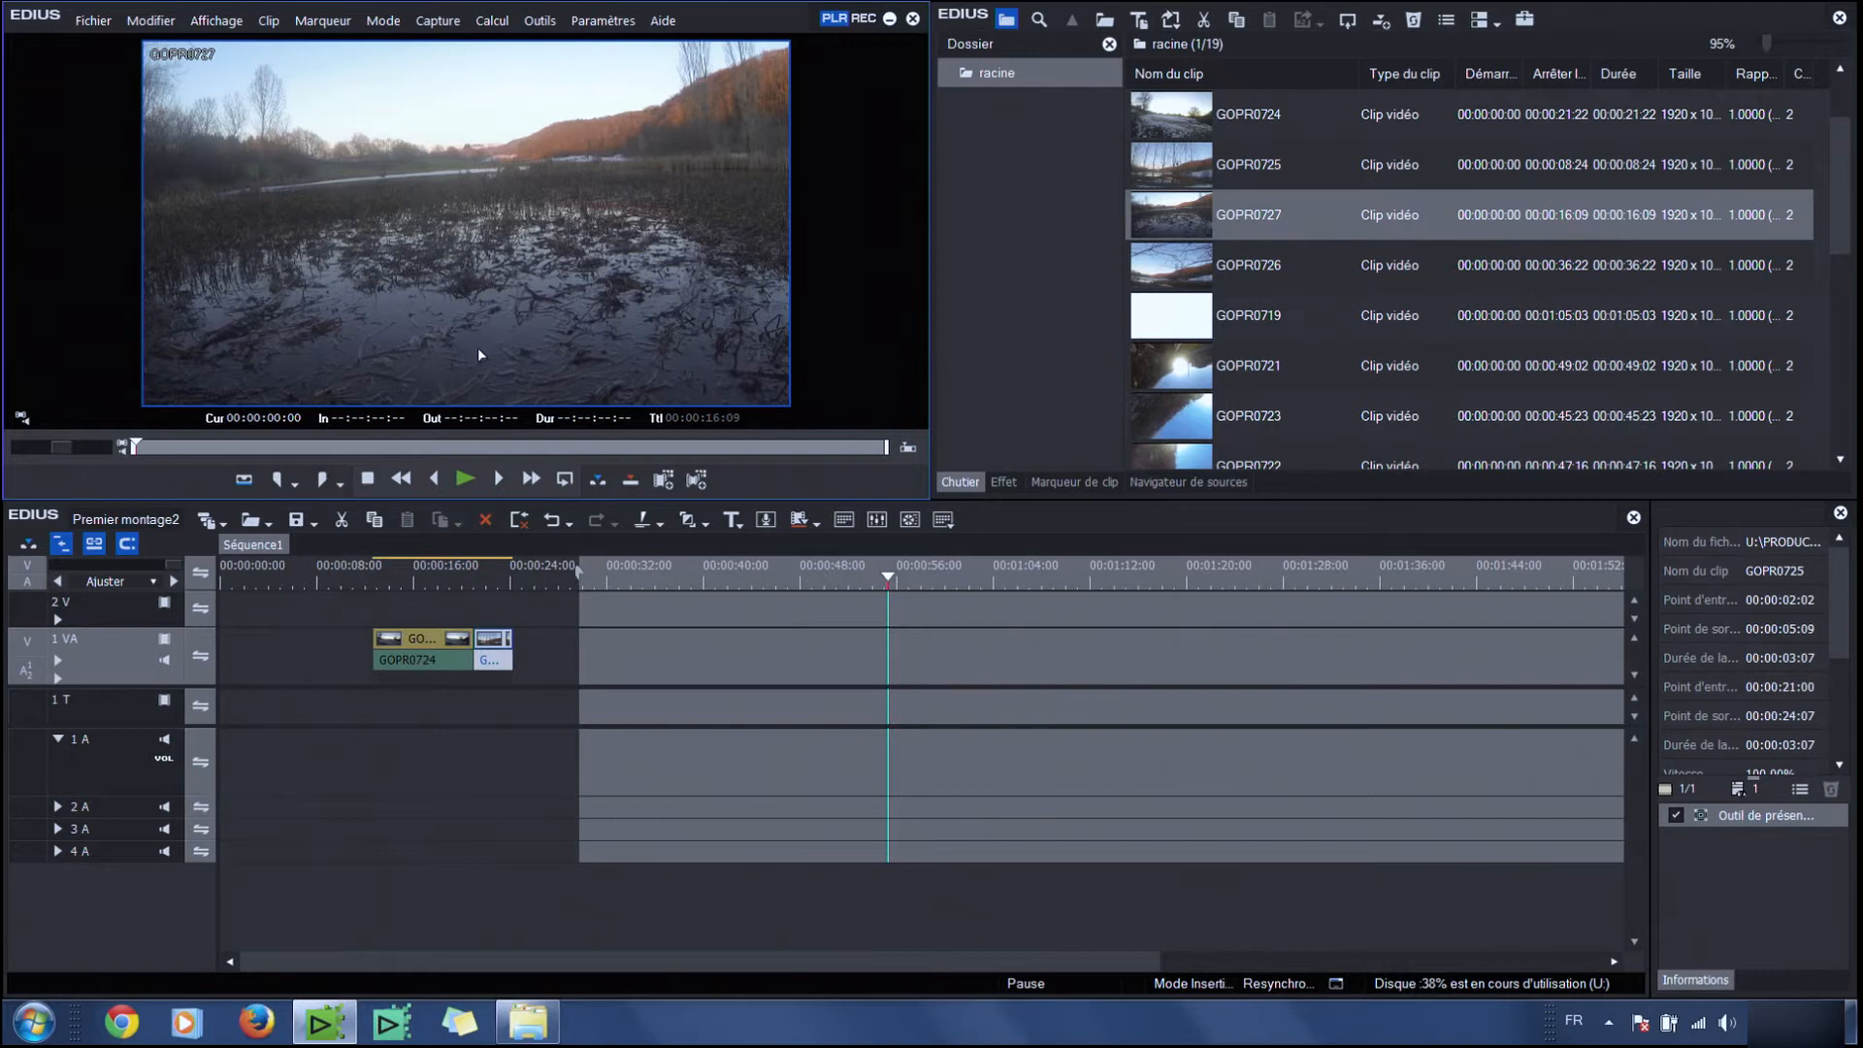
{"action": "left_click", "coordinate": [334, 445]}
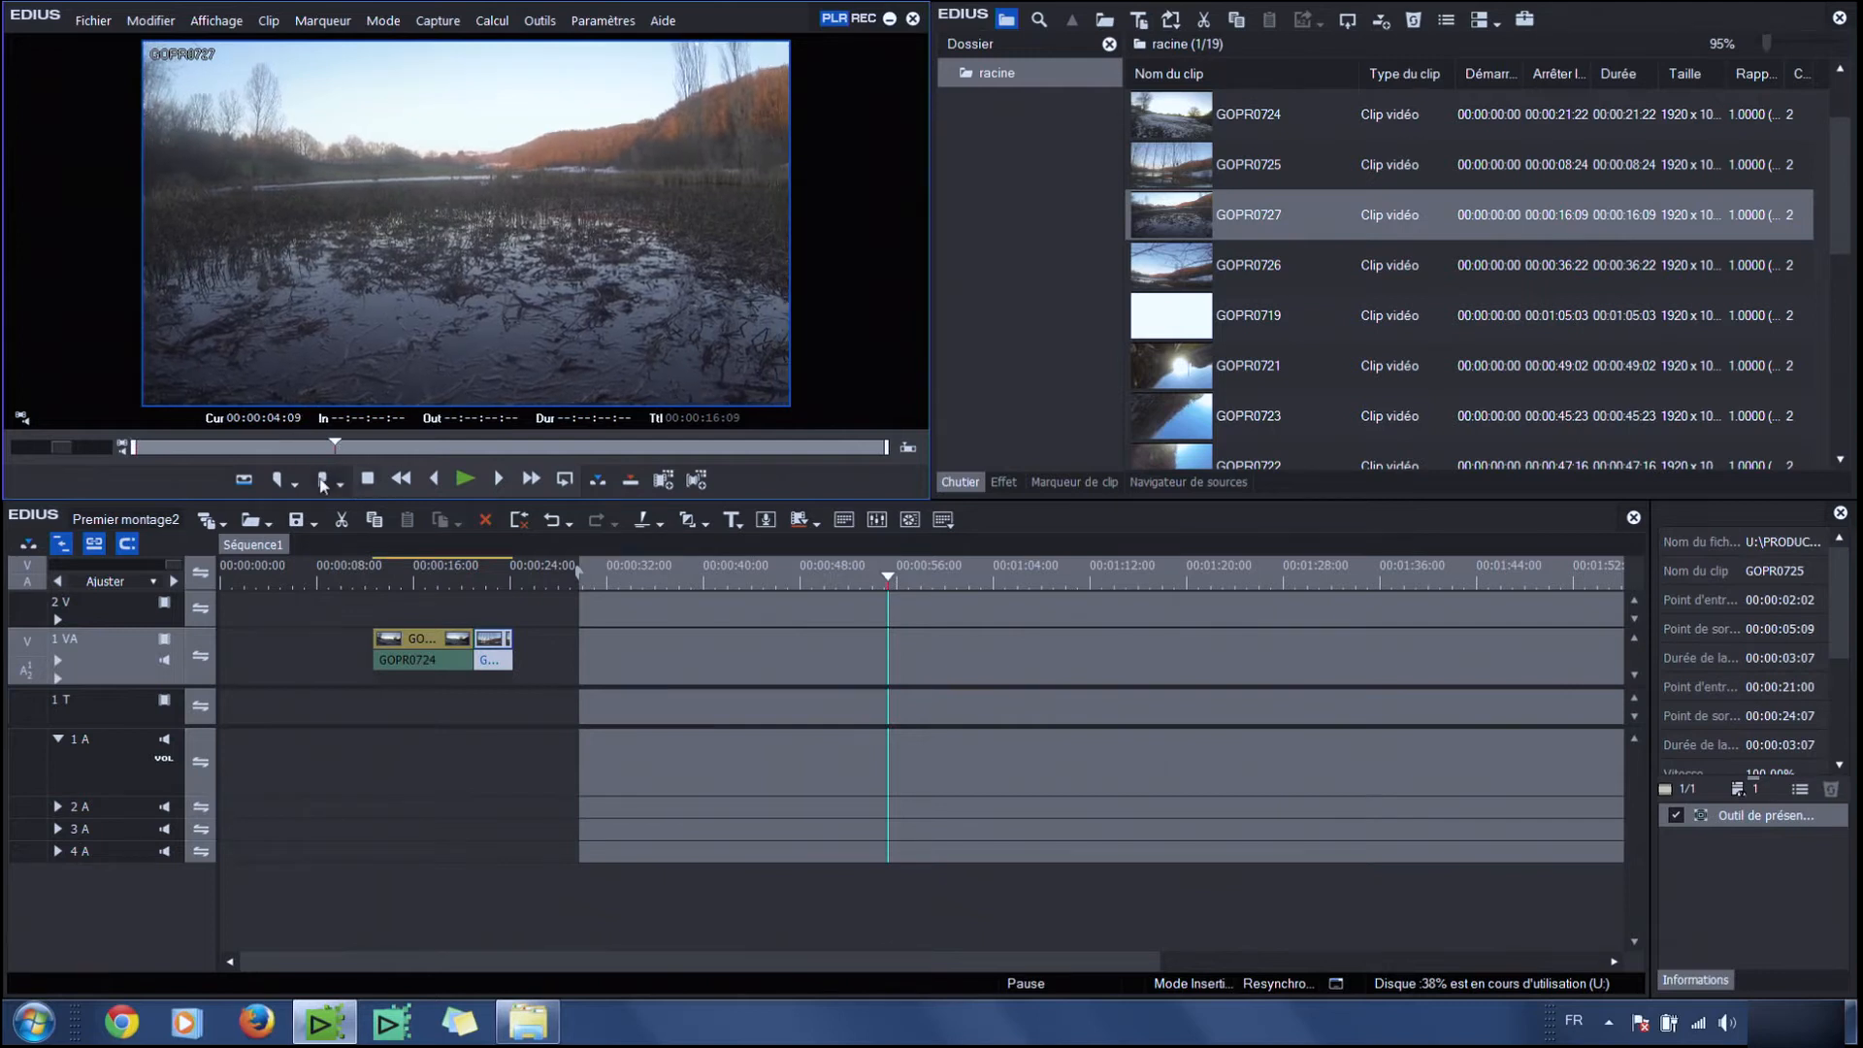
{"action": "key", "text": "i"}
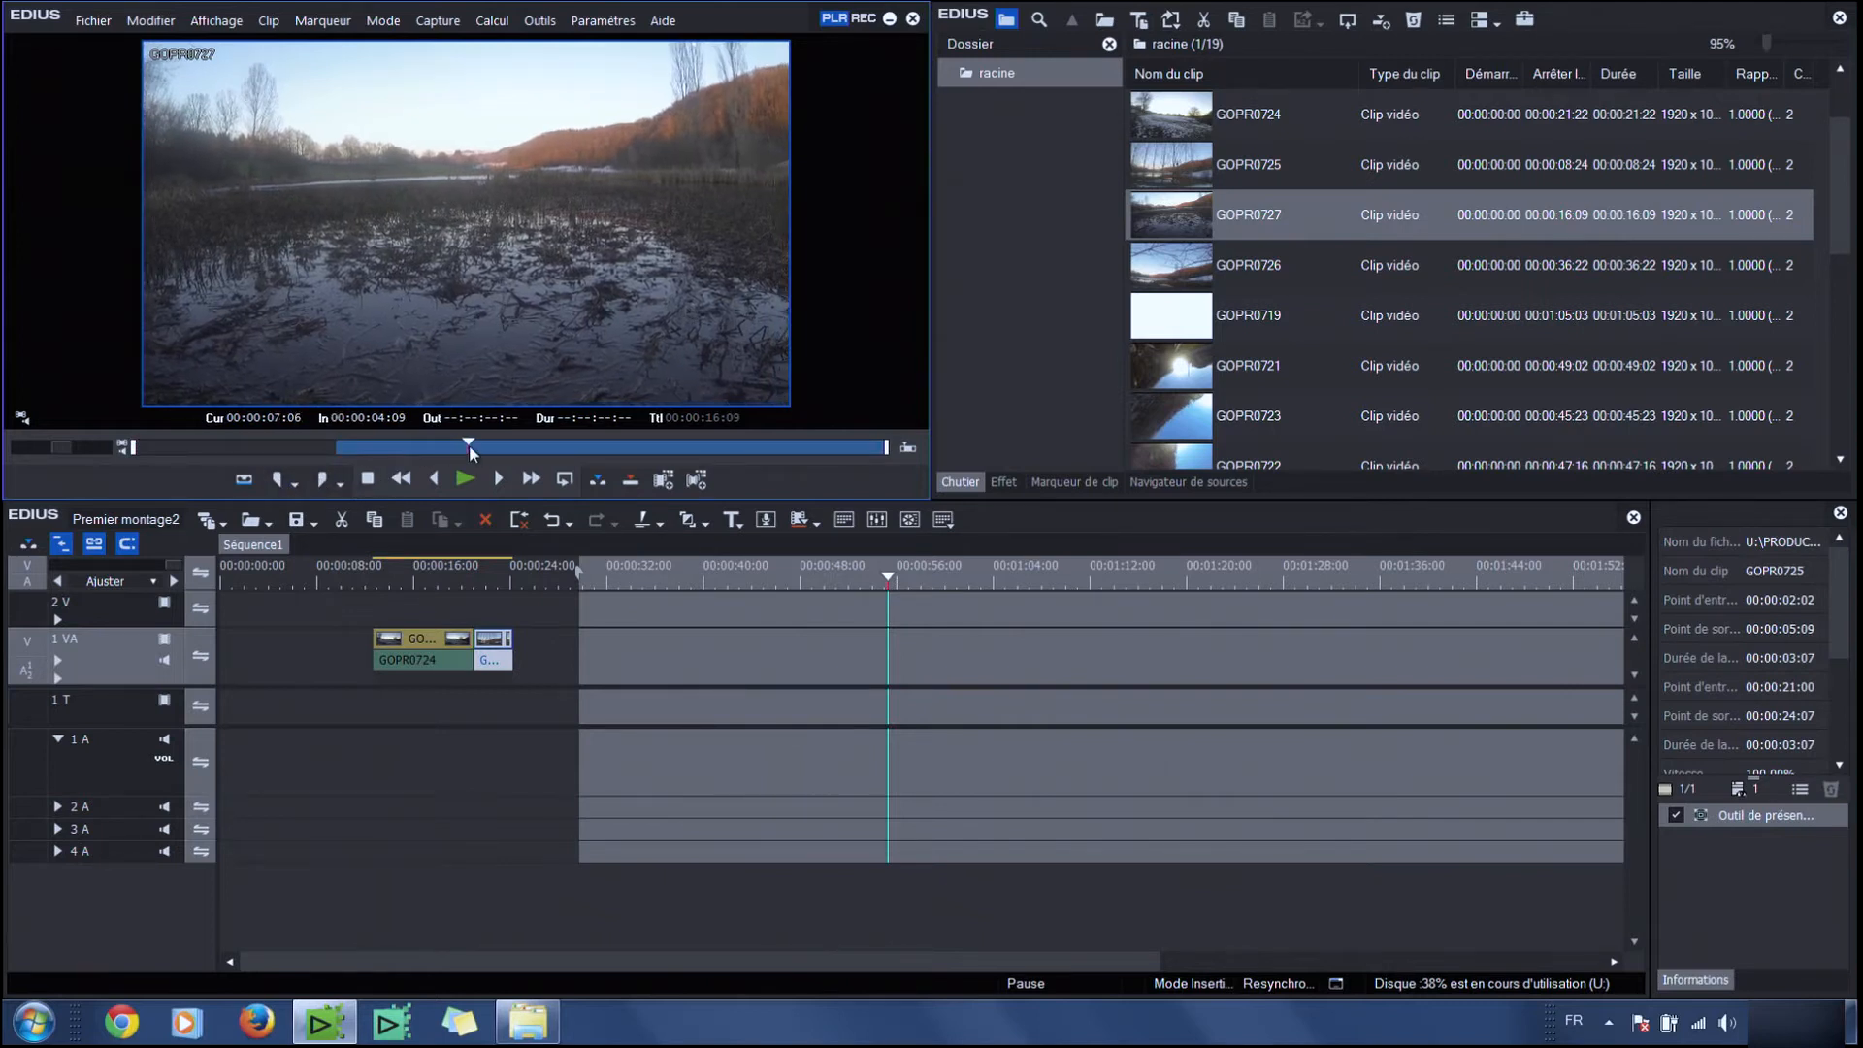
{"action": "left_click", "coordinate": [320, 479]}
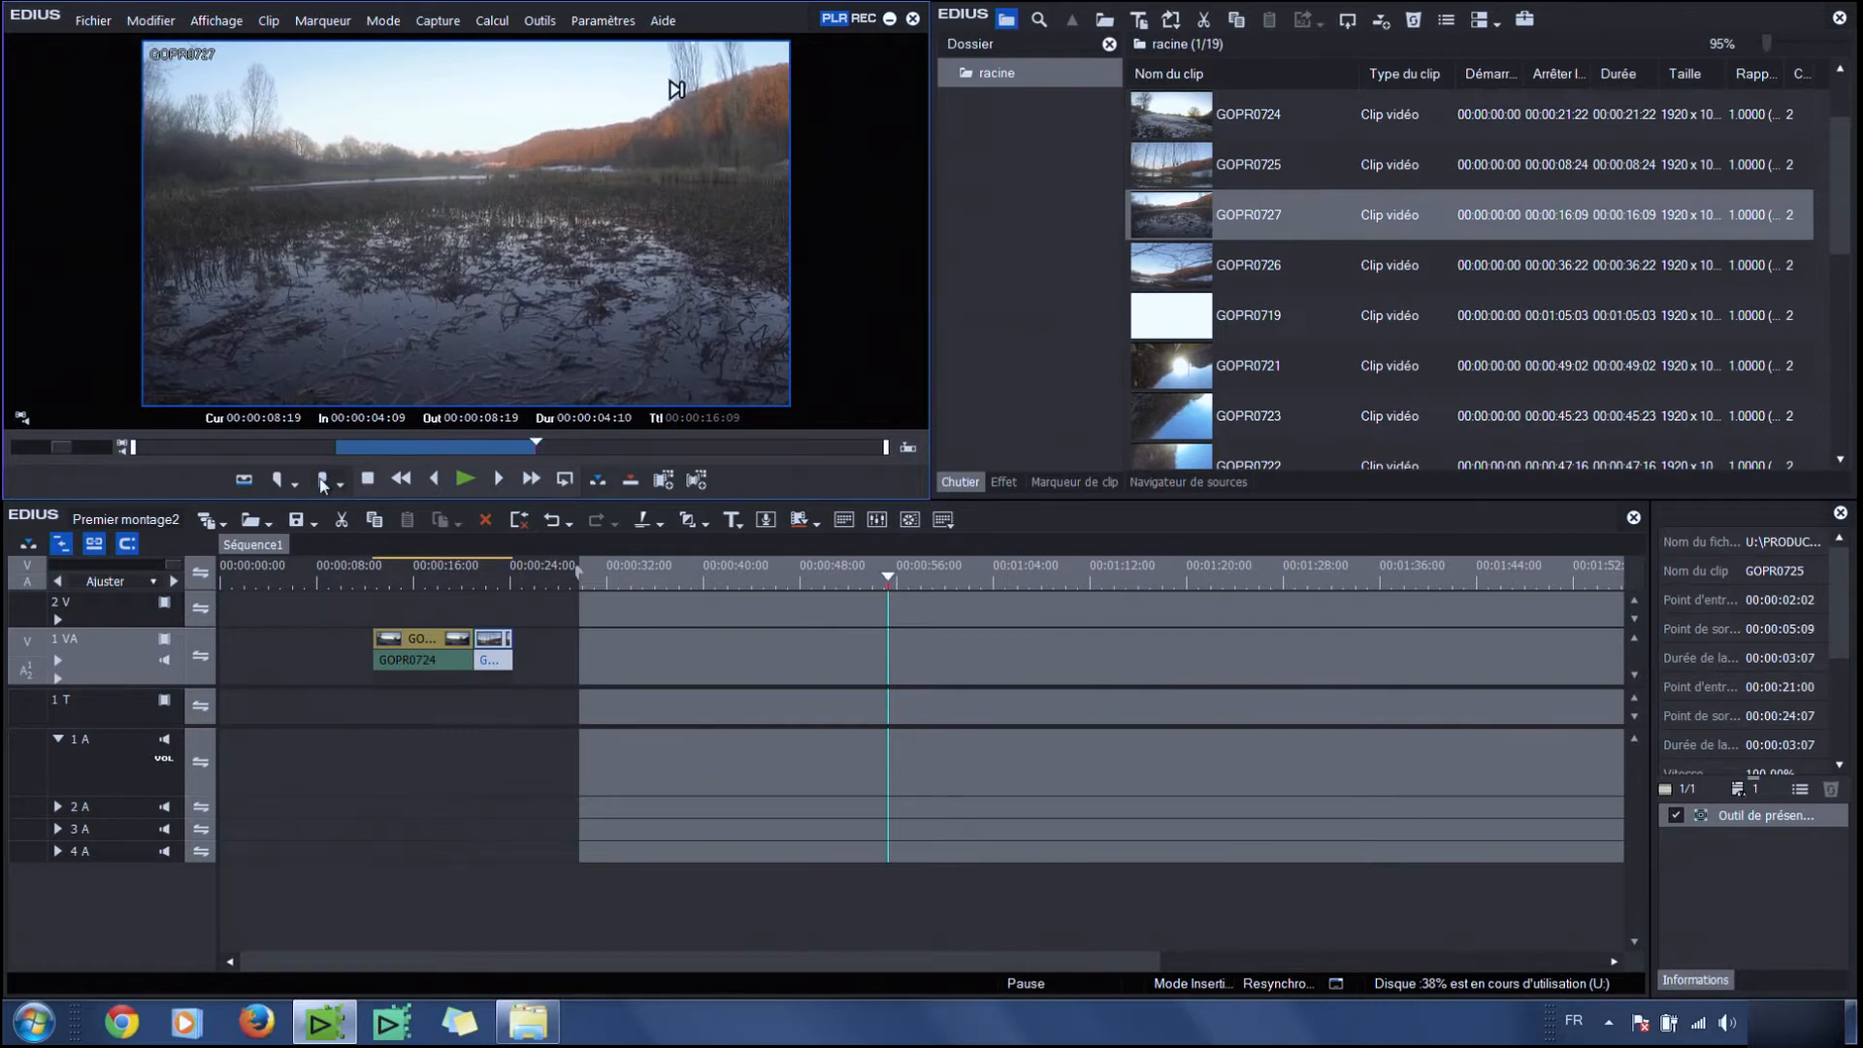
{"action": "left_click", "coordinate": [597, 478]}
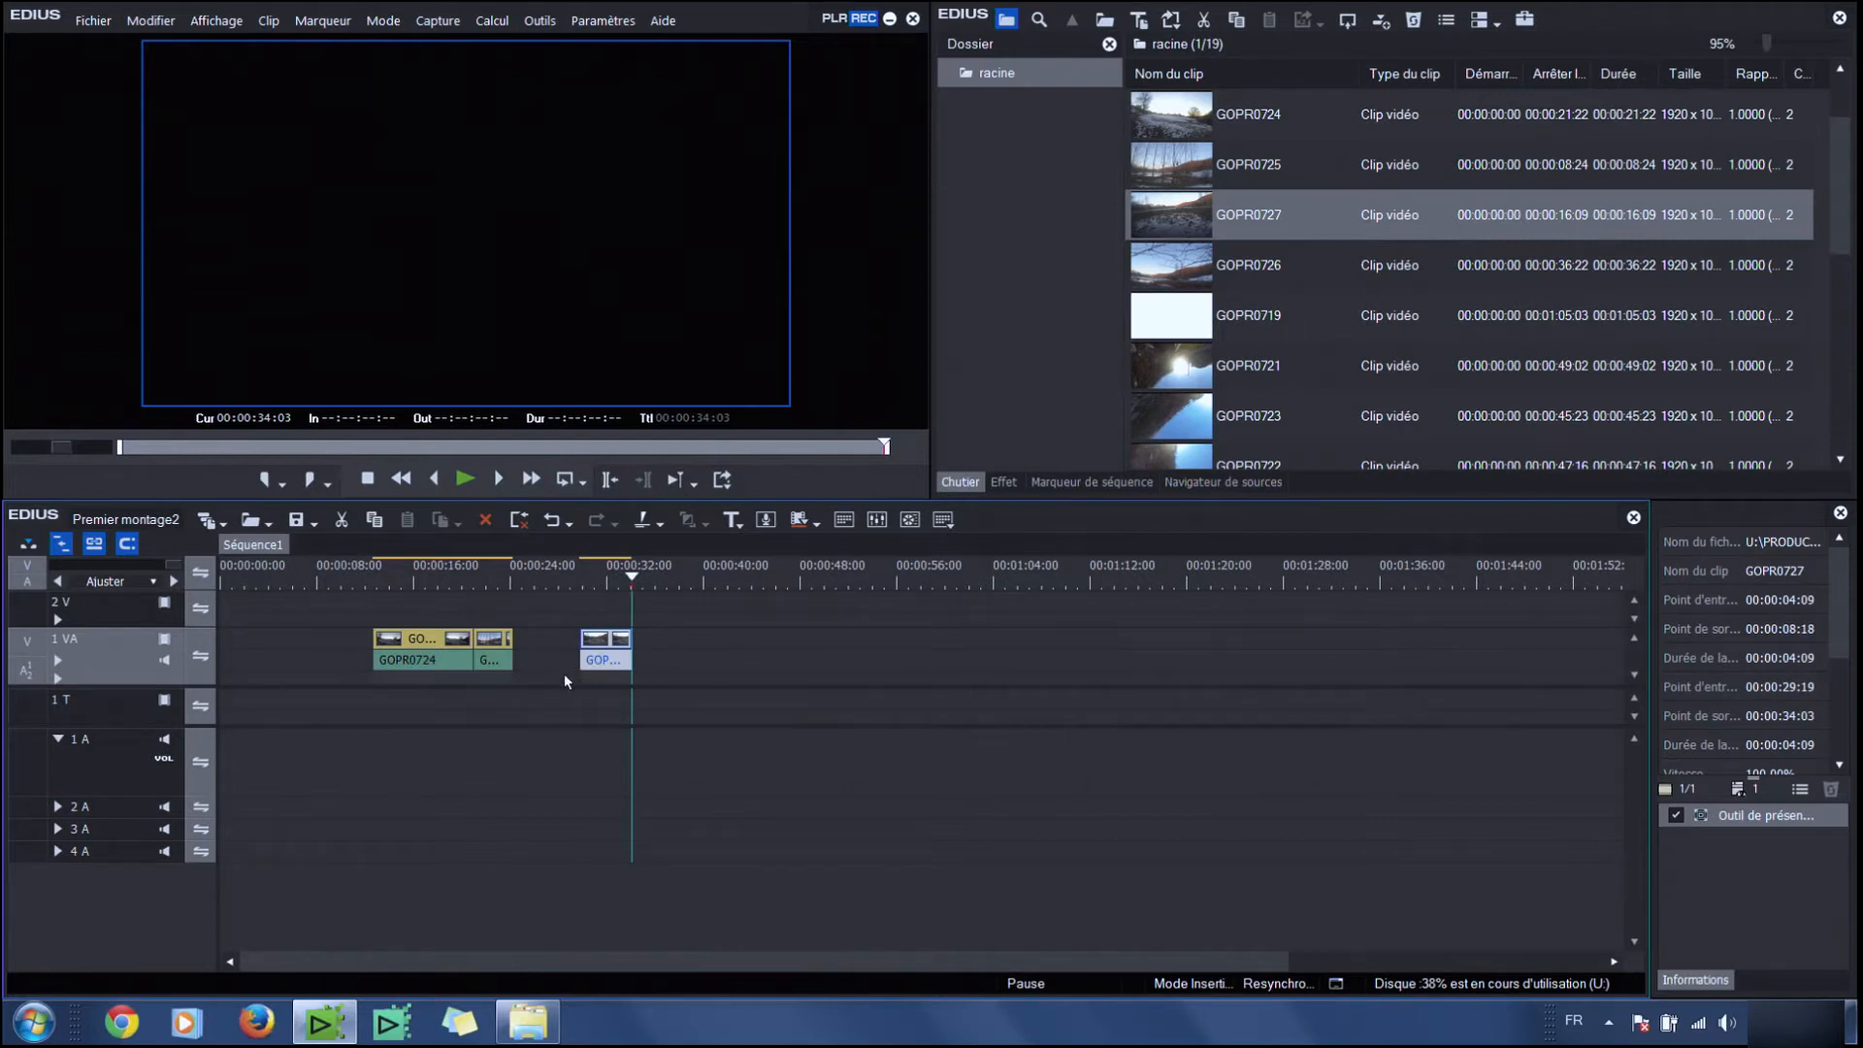
Load GOPR0726 into the source player and set the timeline in point at 00:00:41:23
{"action": "left_click", "coordinate": [669, 582]}
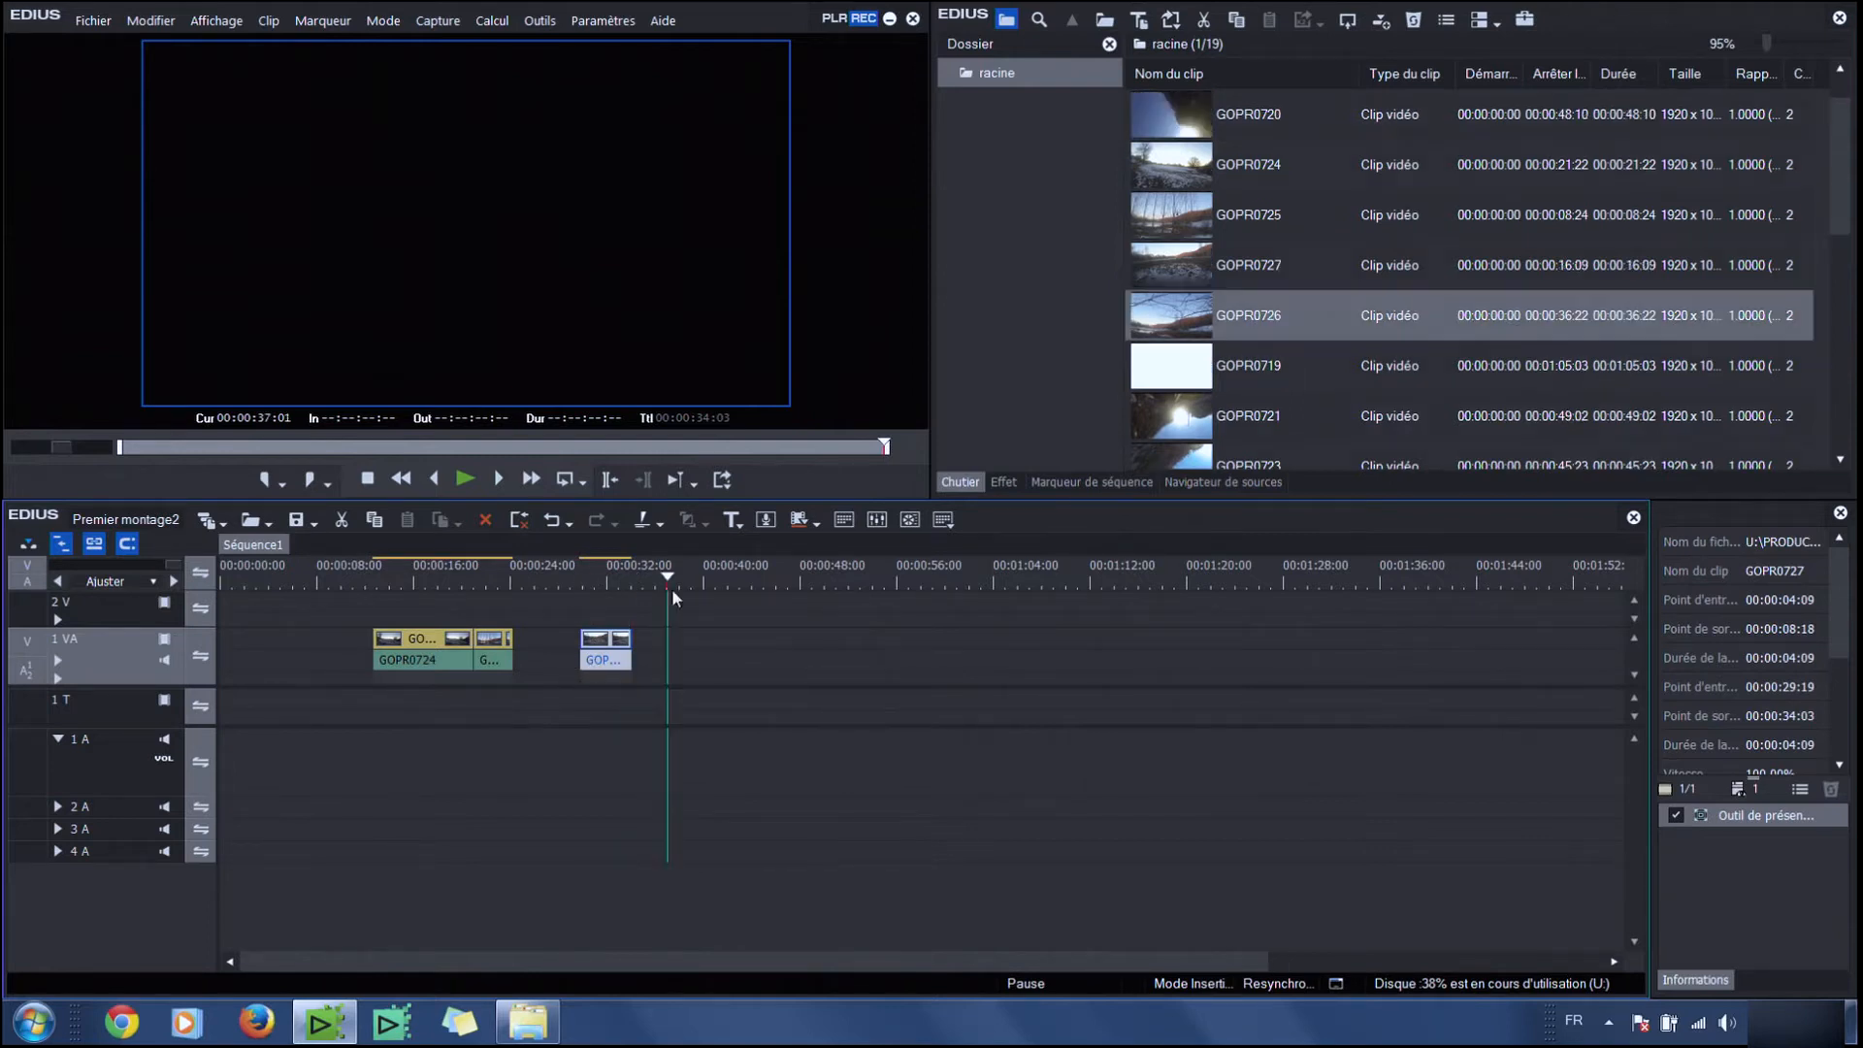
{"action": "left_click", "coordinate": [265, 480]}
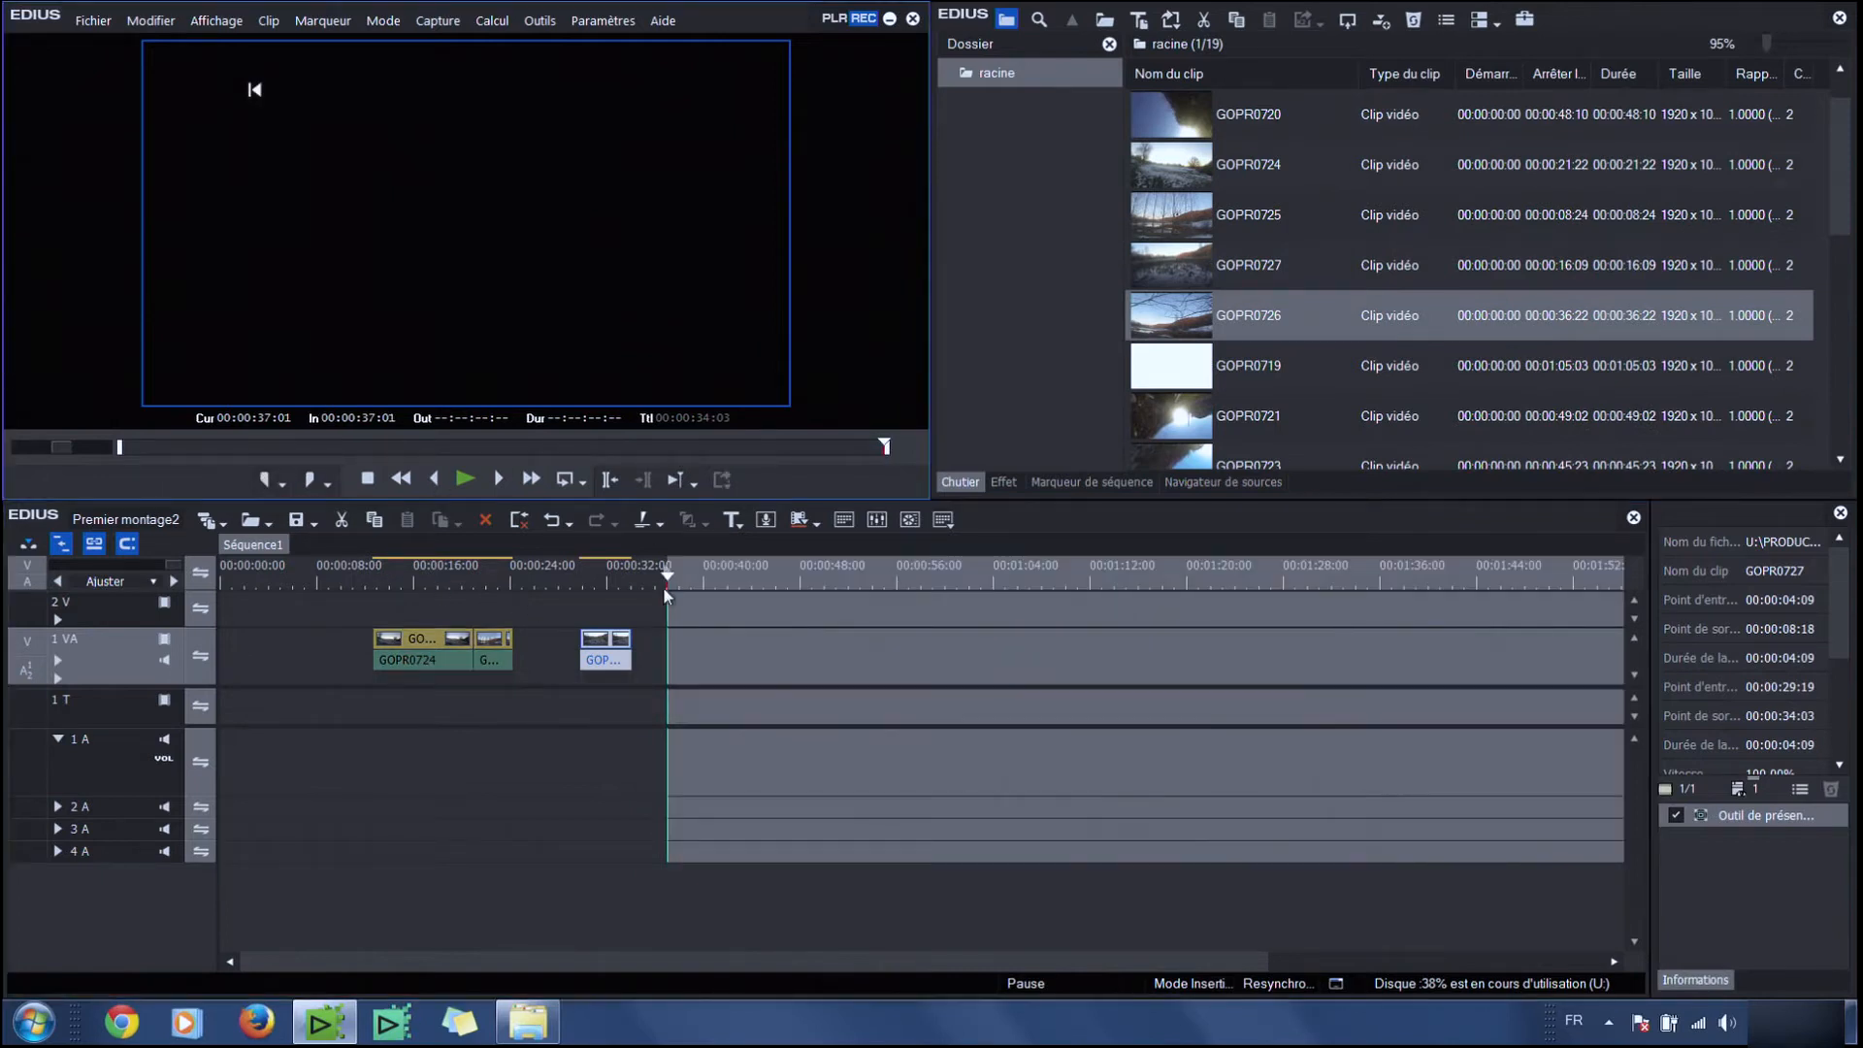
{"action": "double_click", "coordinate": [1186, 315]}
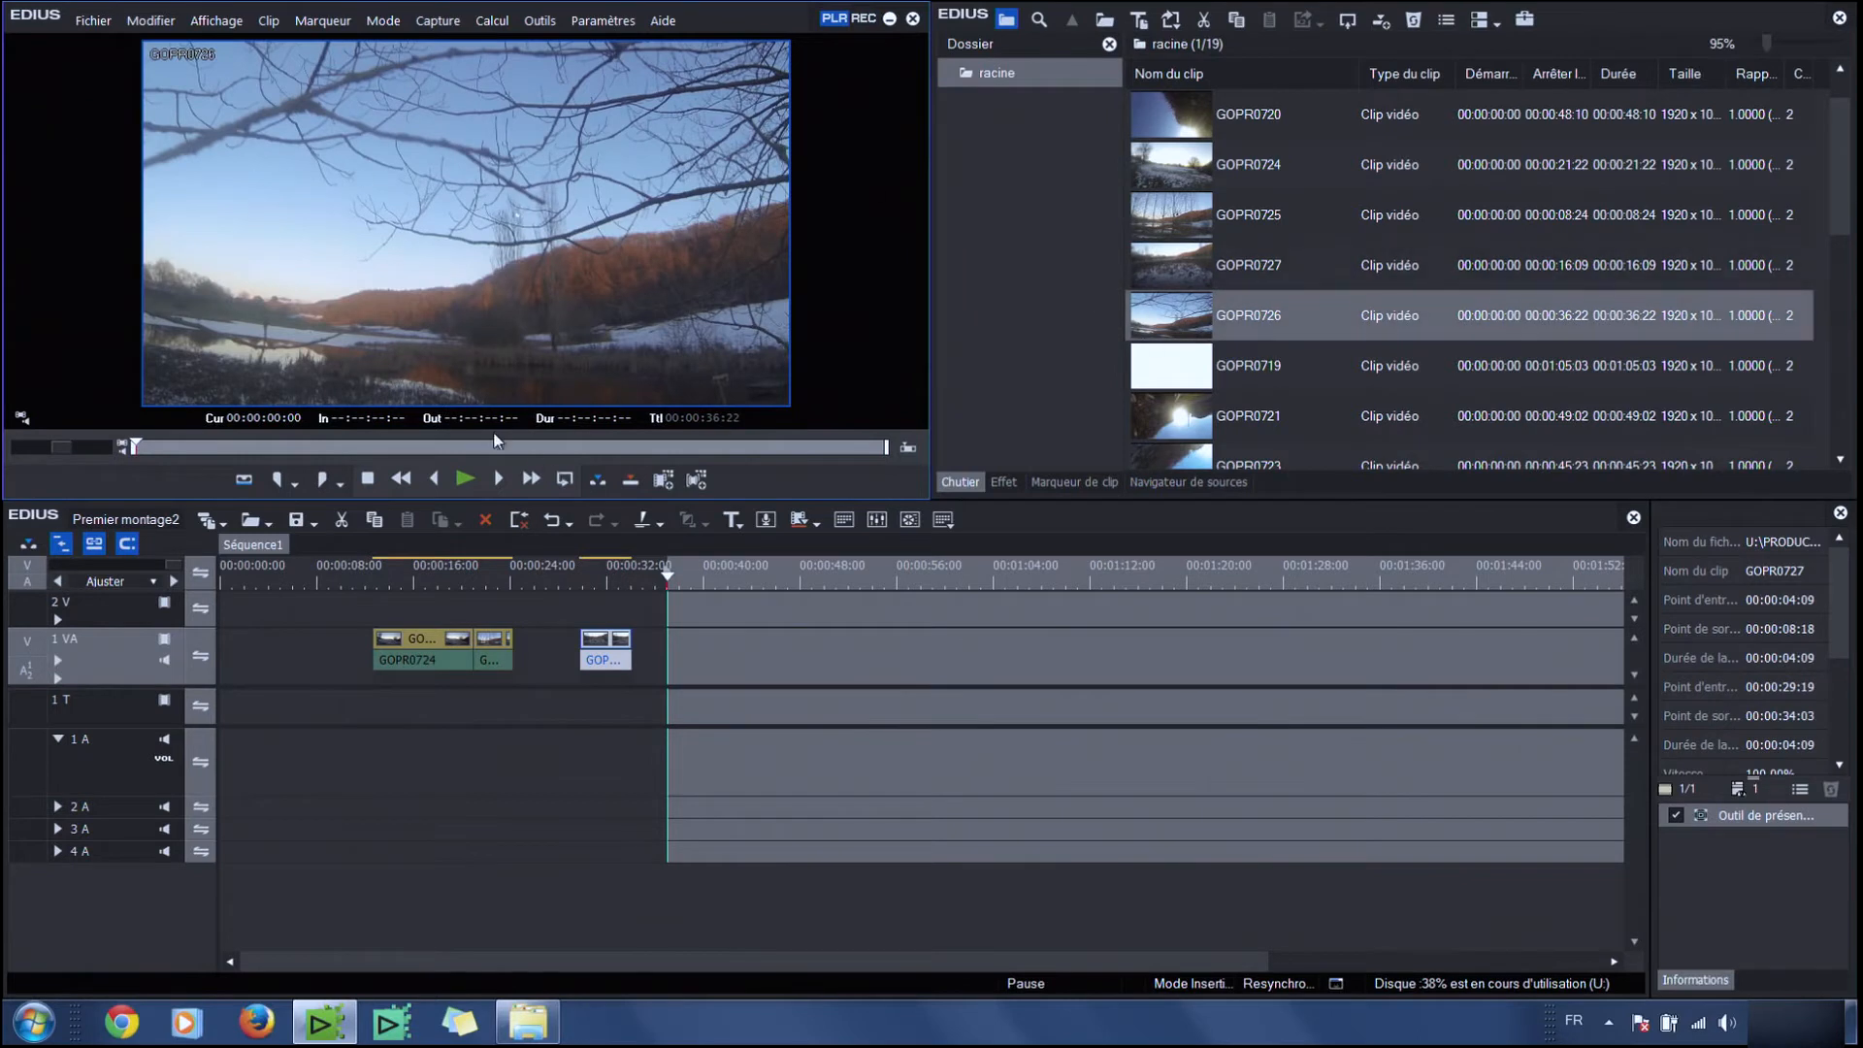
{"action": "left_click_drag", "start_coordinate": [744, 578], "coordinate": [730, 604]}
{"action": "key", "text": "i"}
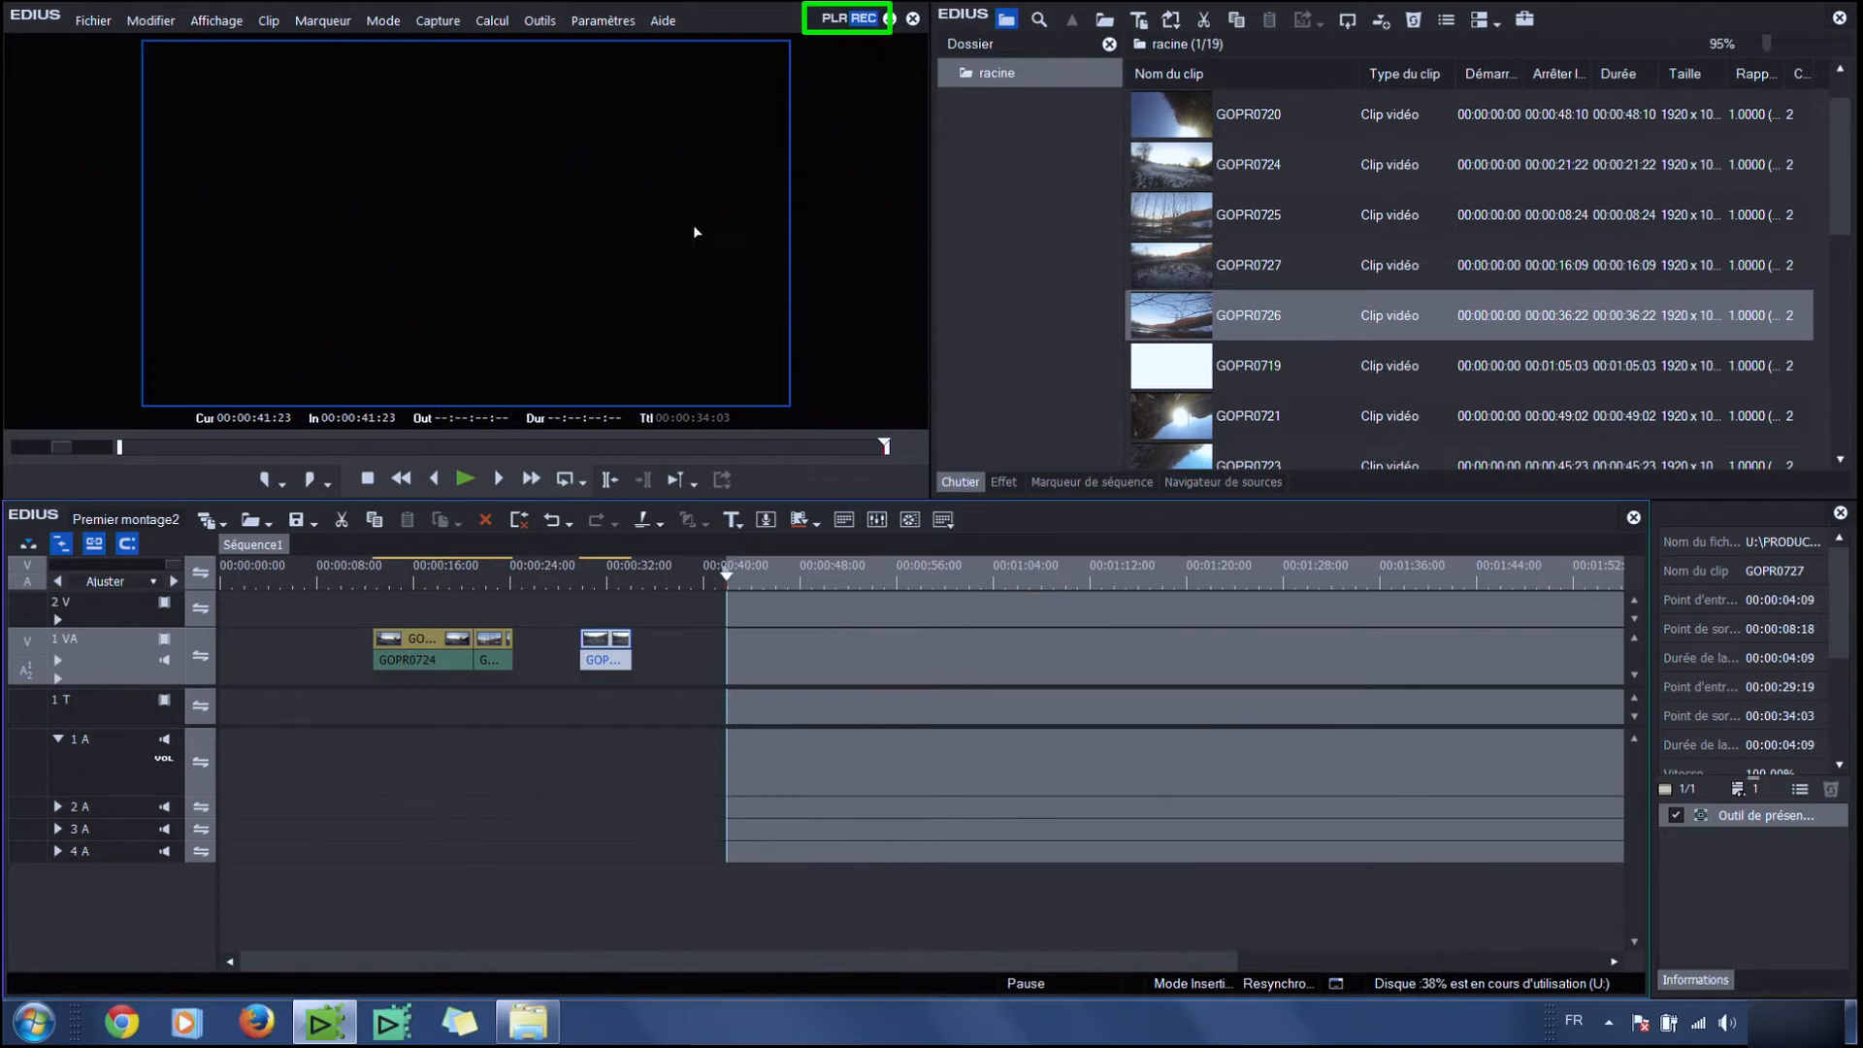
Mark GOPR0726 from 00:00:06:13 to 00:00:21:02 in the source player and insert it at the timeline in point
{"action": "left_click", "coordinate": [832, 18]}
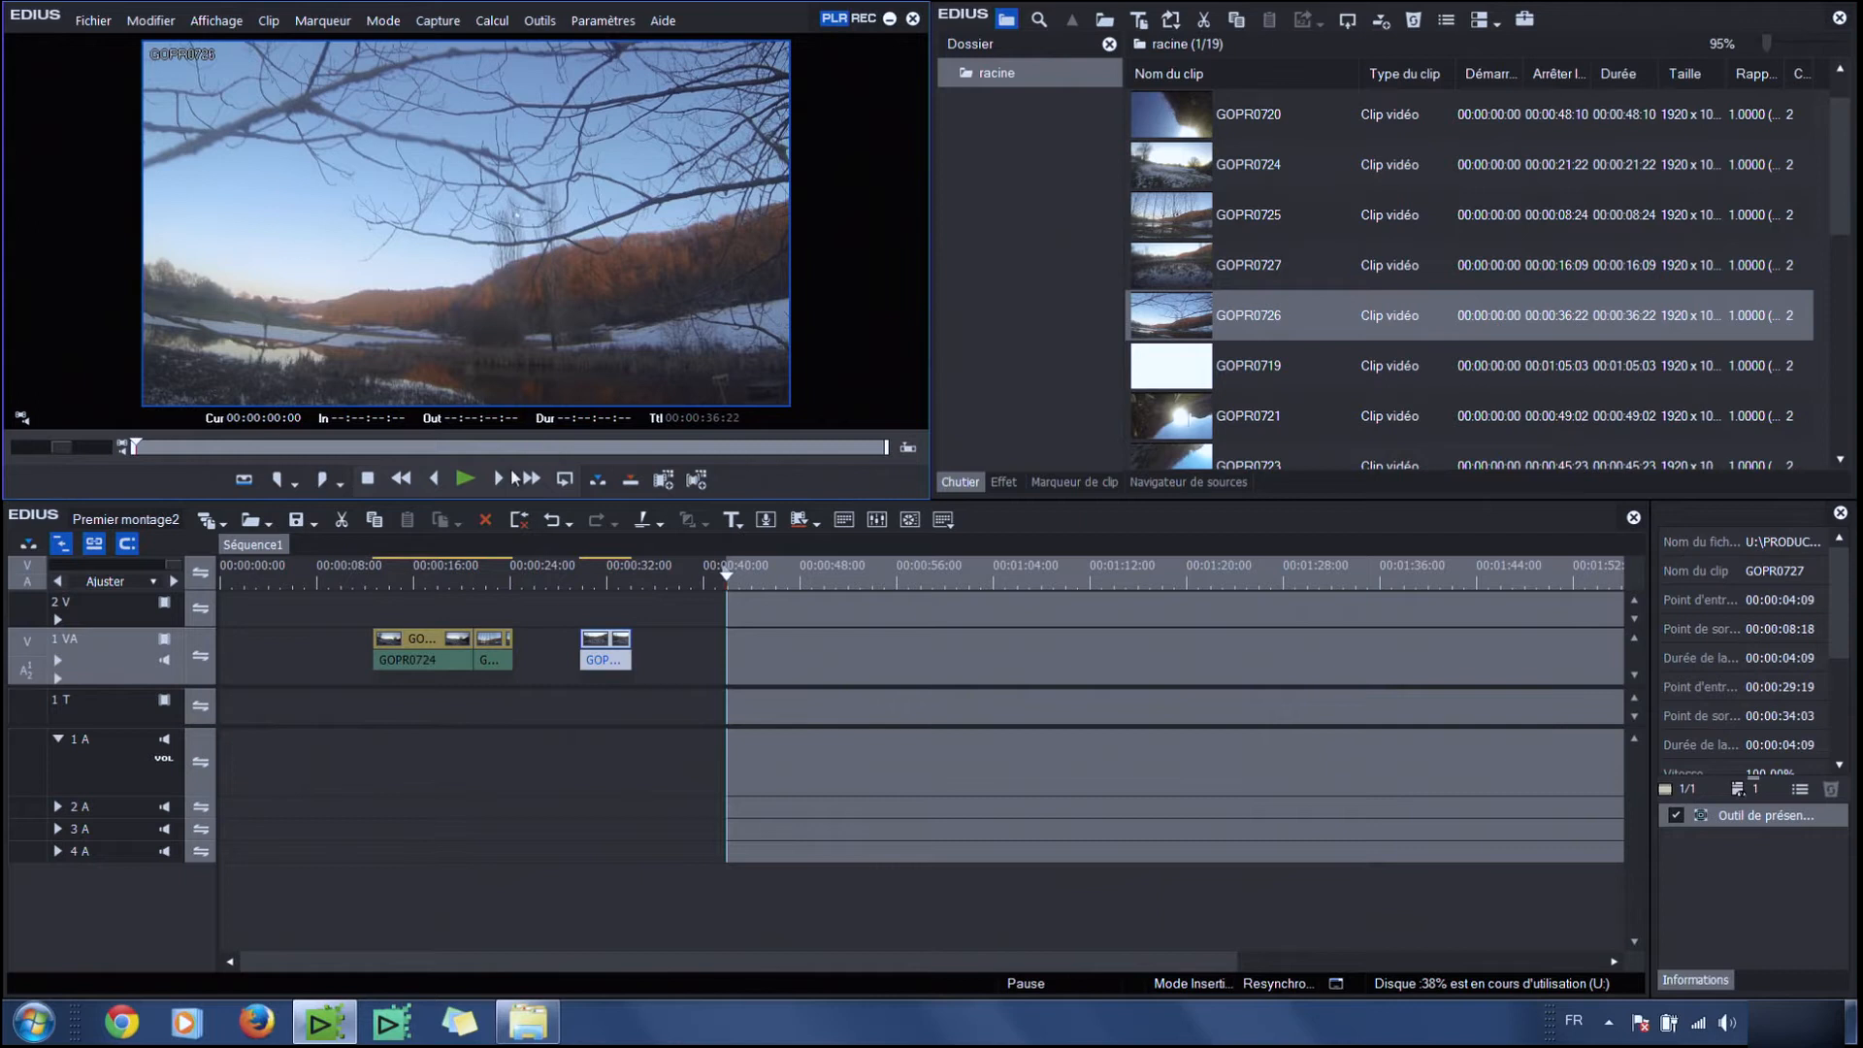
{"action": "left_click", "coordinate": [268, 449]}
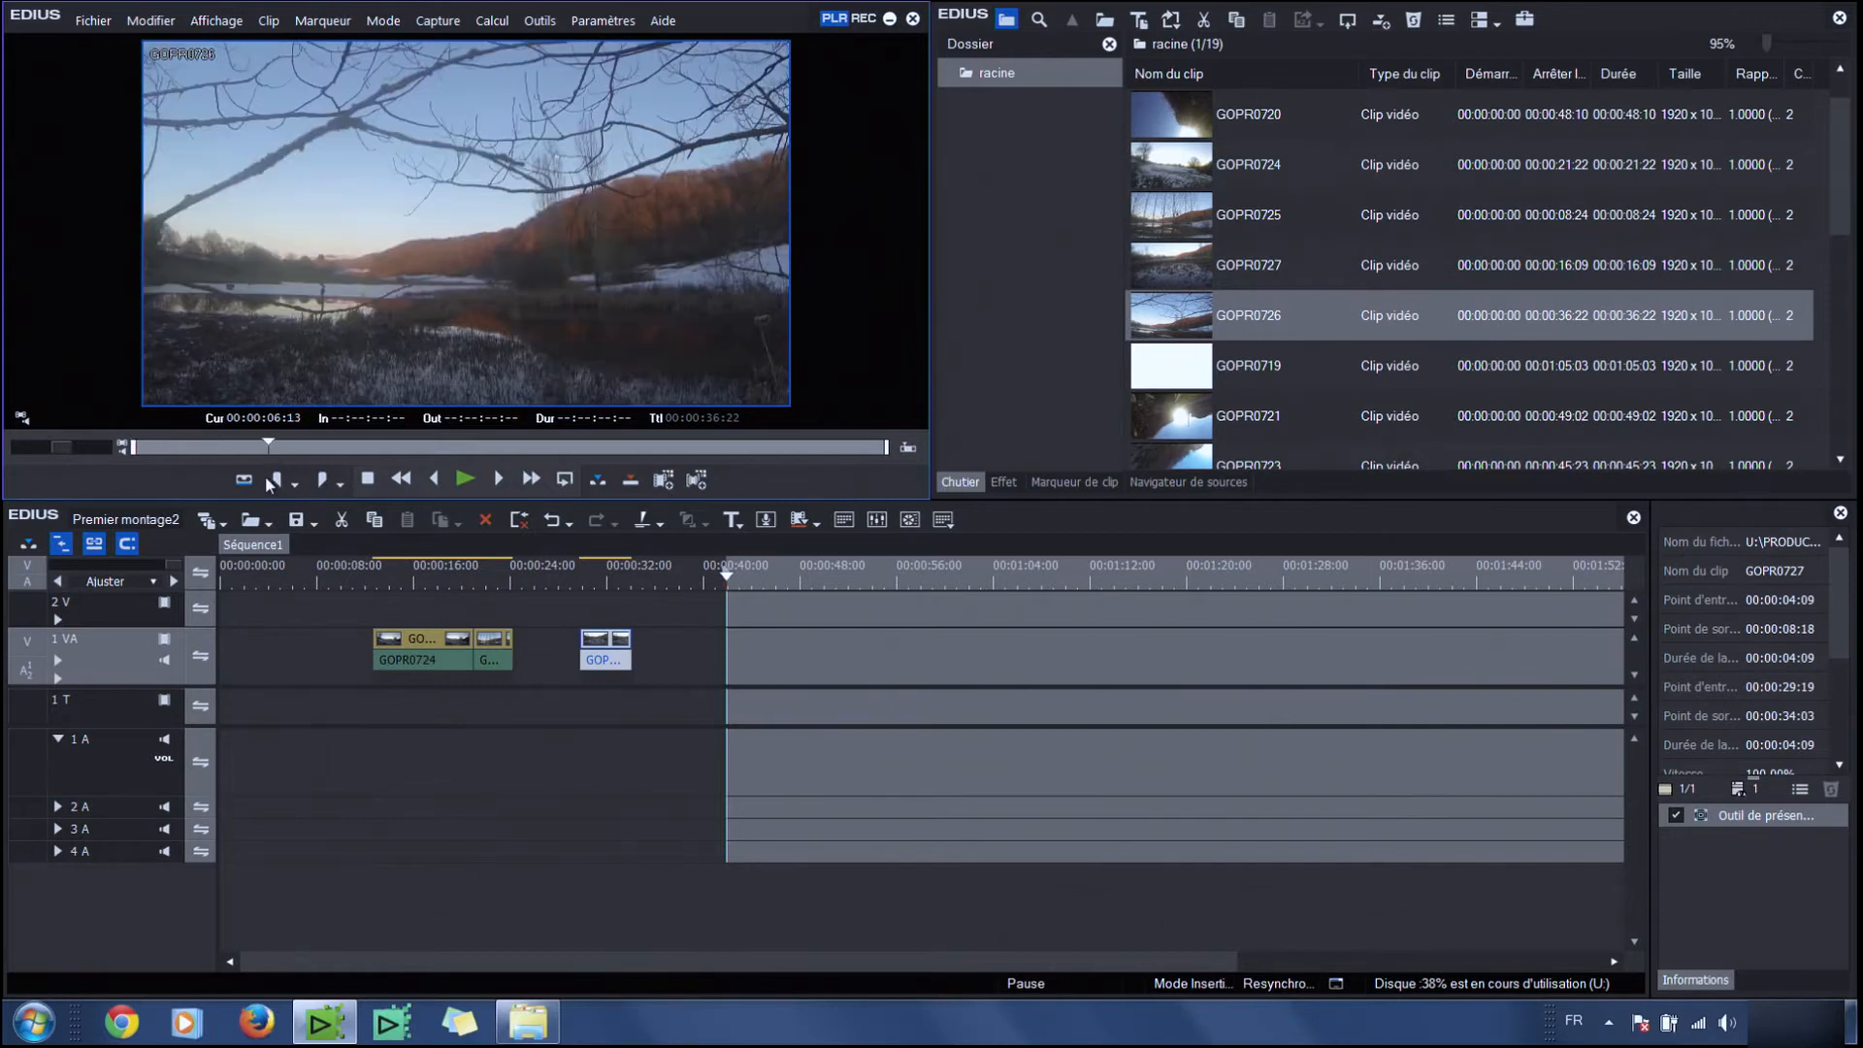
{"action": "key", "text": "i"}
{"action": "mouse_move", "coordinate": [380, 445]}
{"action": "left_mouse_down"}
{"action": "mouse_move", "coordinate": [590, 446]}
{"action": "mouse_move", "coordinate": [563, 451]}
{"action": "left_mouse_up"}
{"action": "left_click", "coordinate": [342, 480]}
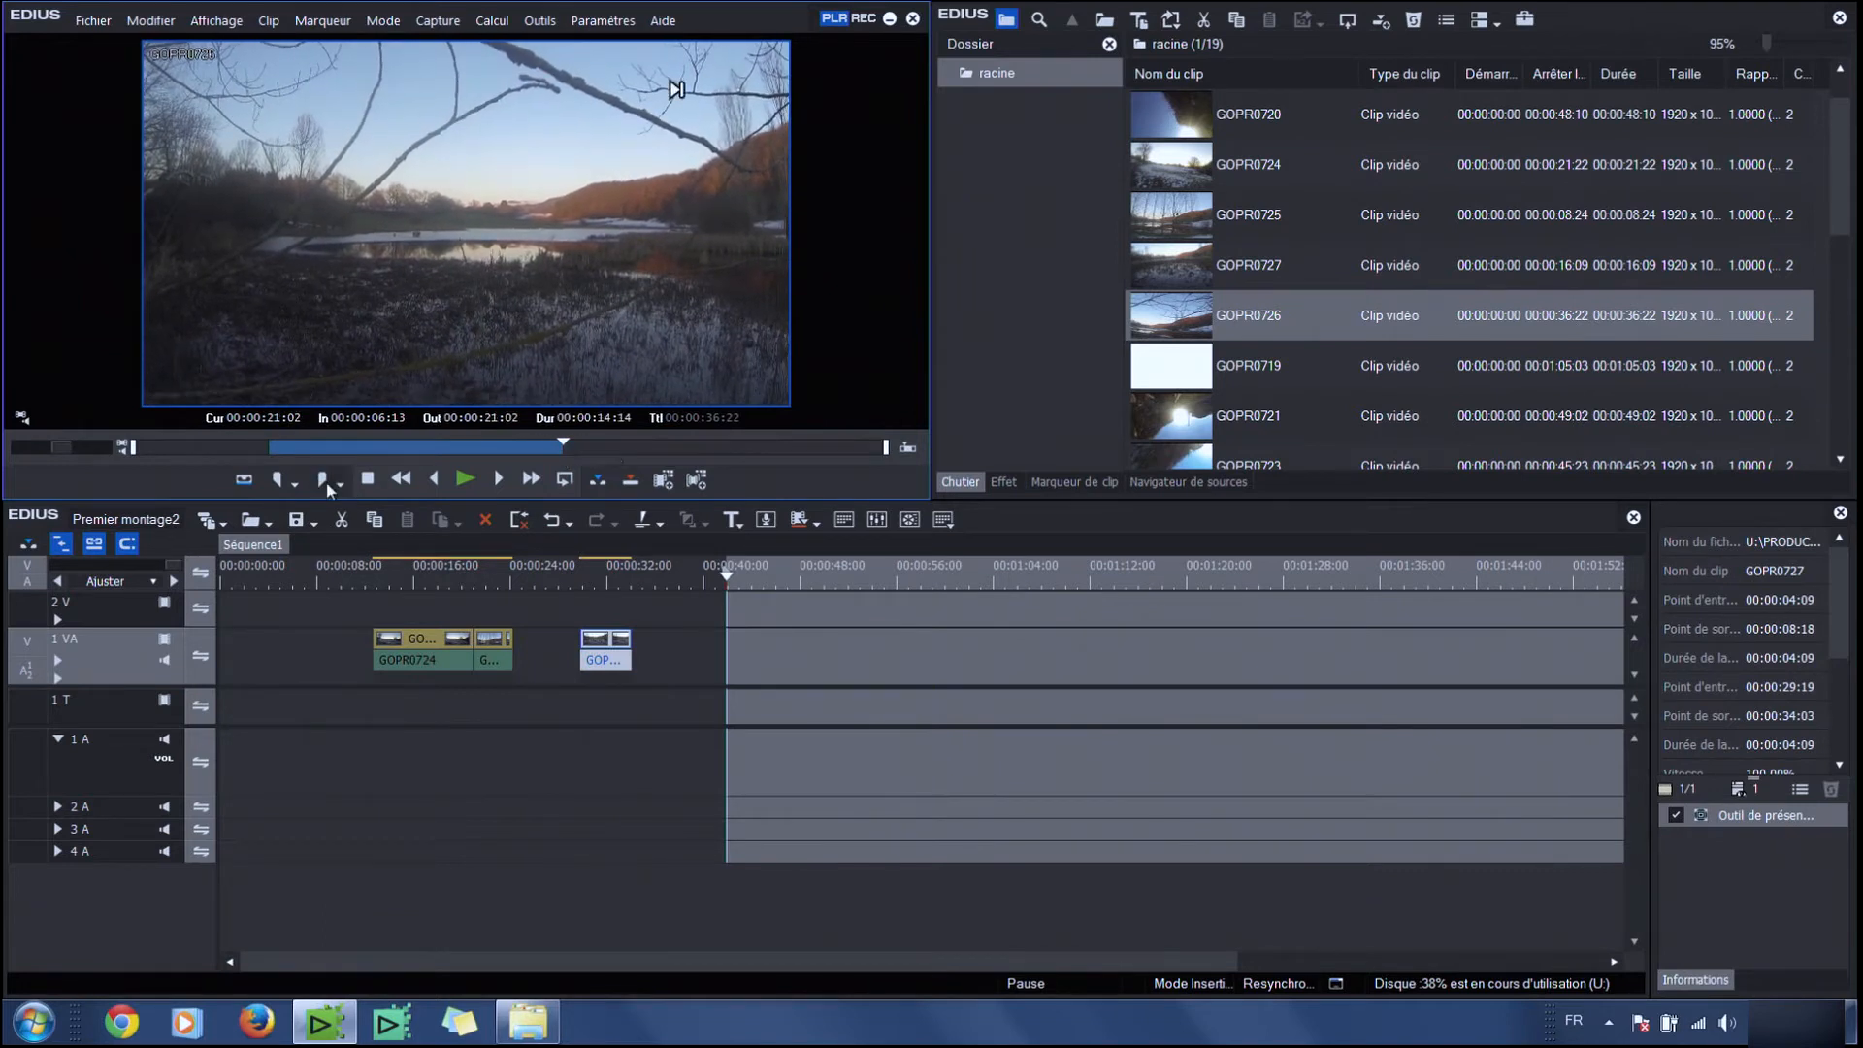
{"action": "left_click", "coordinate": [596, 481]}
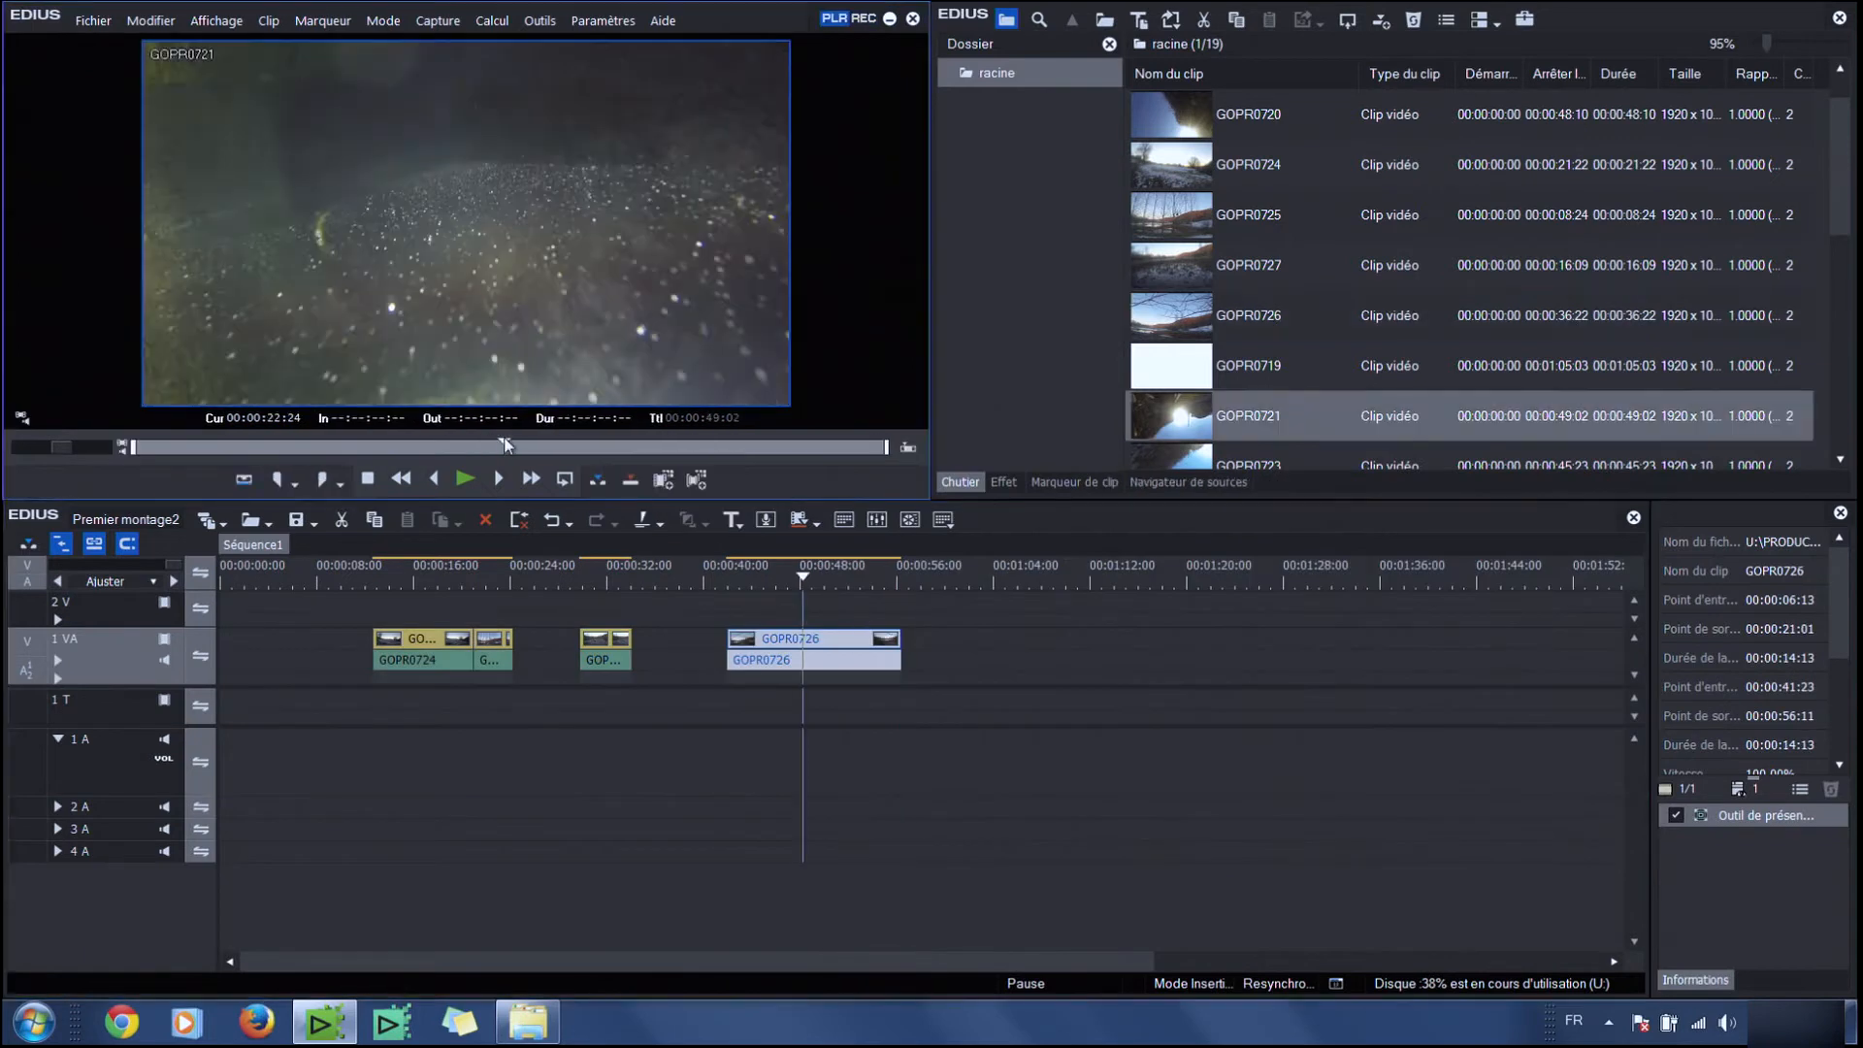
Mark GOPR0721 from 00:00:23:24 to 00:00:33:15, insert it into the timeline at 00:00:48:06, and undo the insertion
{"action": "mouse_move", "coordinate": [512, 446]}
{"action": "left_mouse_down"}
{"action": "mouse_move", "coordinate": [527, 446]}
{"action": "mouse_move", "coordinate": [500, 446]}
{"action": "left_mouse_up"}
{"action": "left_click", "coordinate": [293, 486]}
{"action": "left_click", "coordinate": [280, 483]}
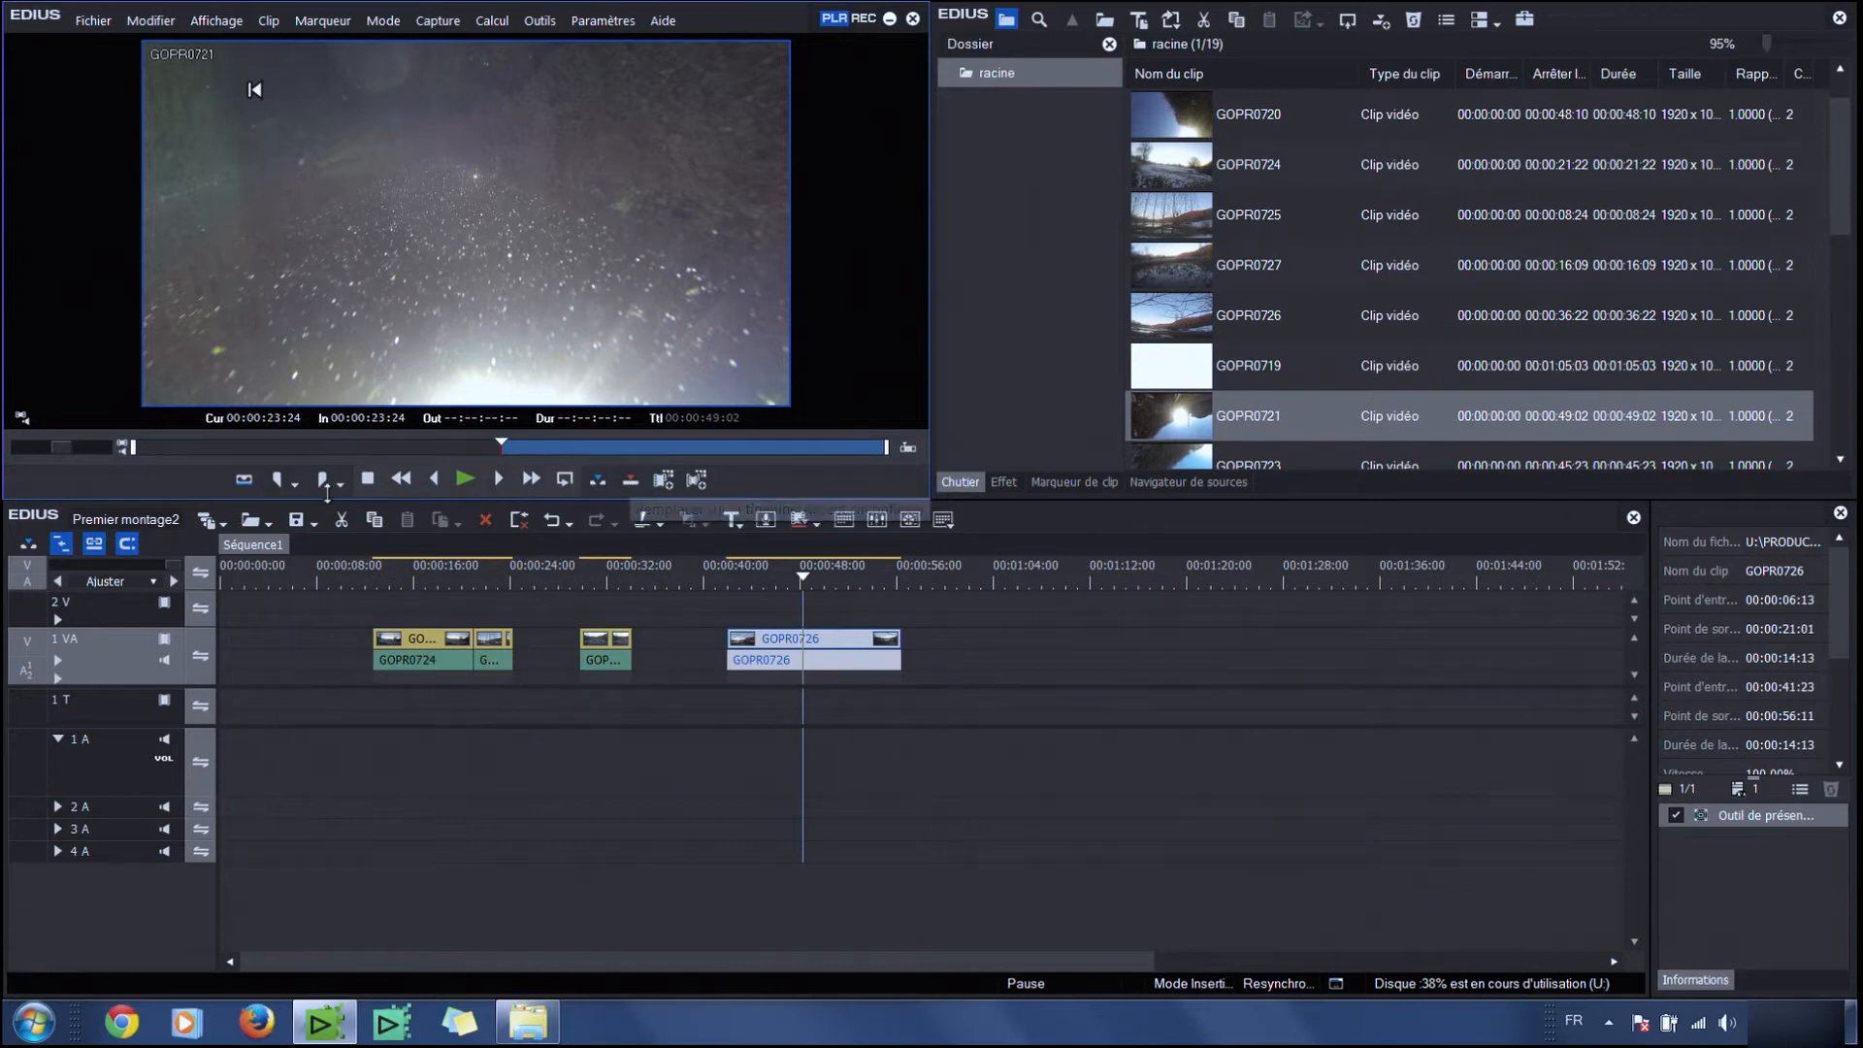
{"action": "left_click_drag", "start_coordinate": [609, 449], "coordinate": [648, 446]}
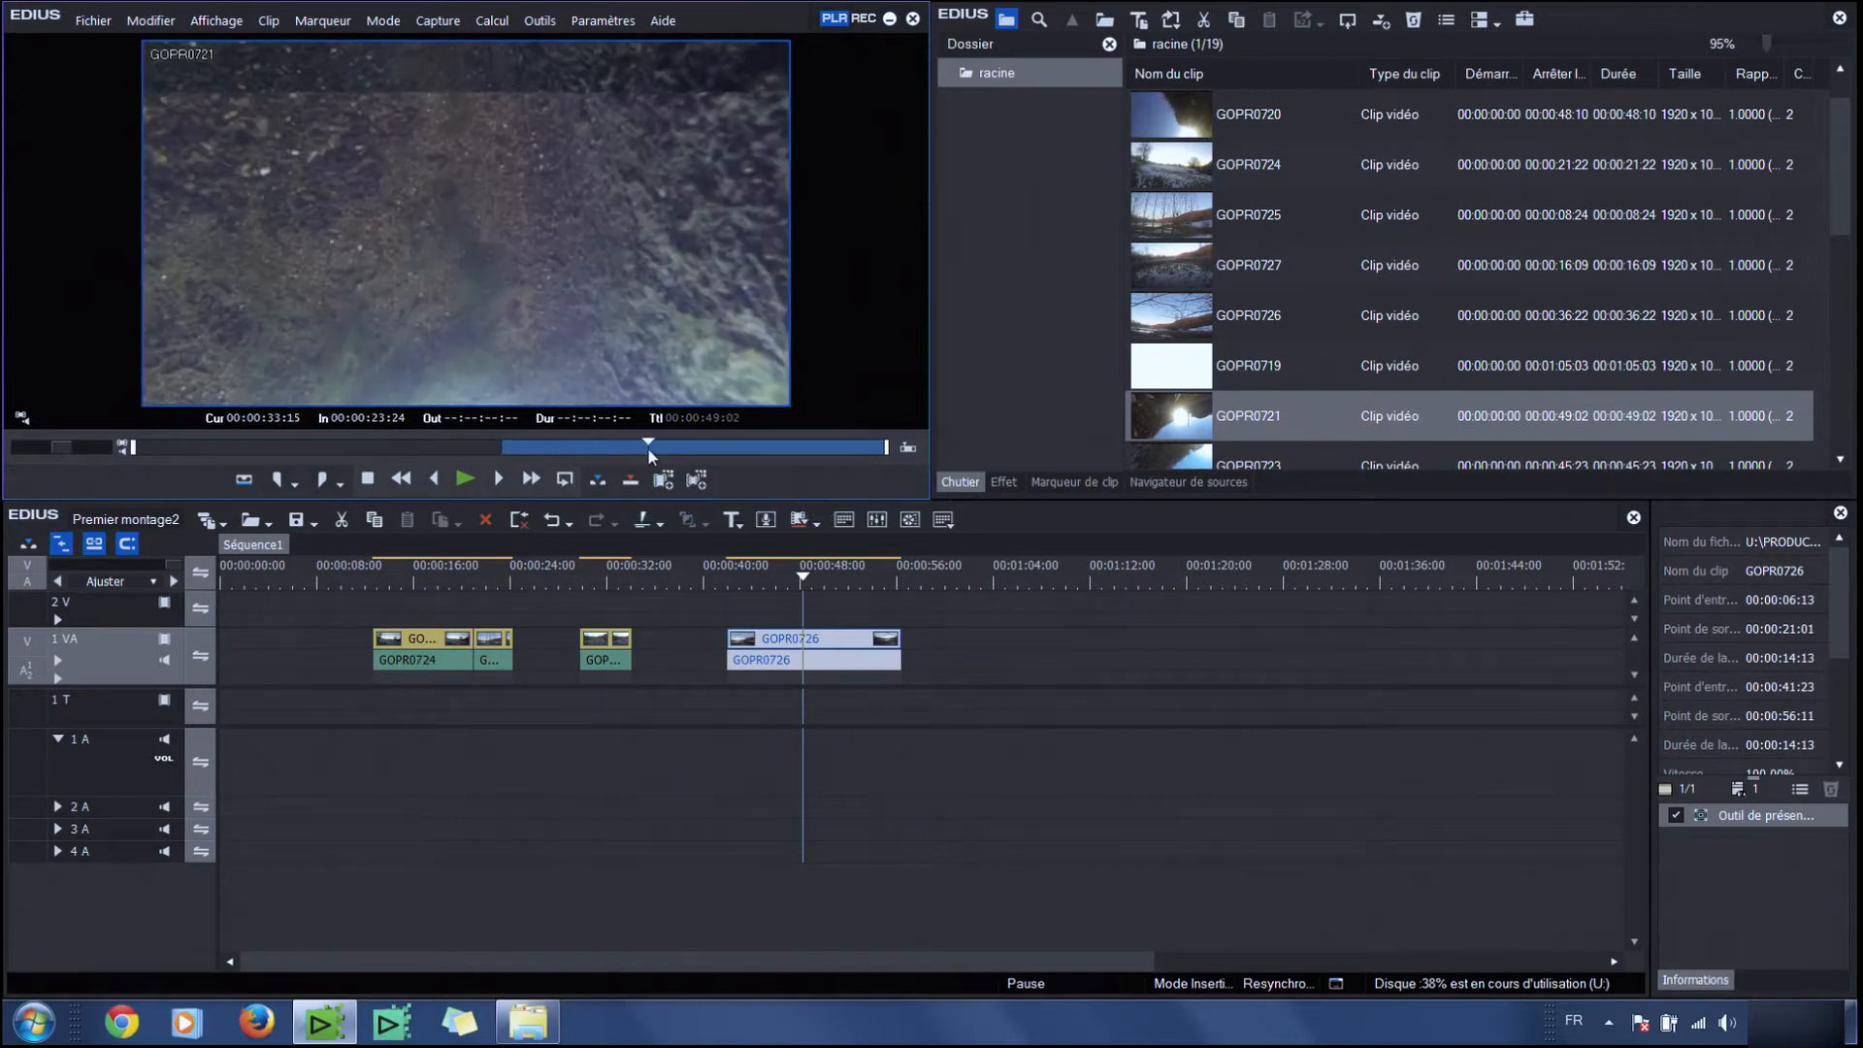
{"action": "left_click", "coordinate": [323, 480]}
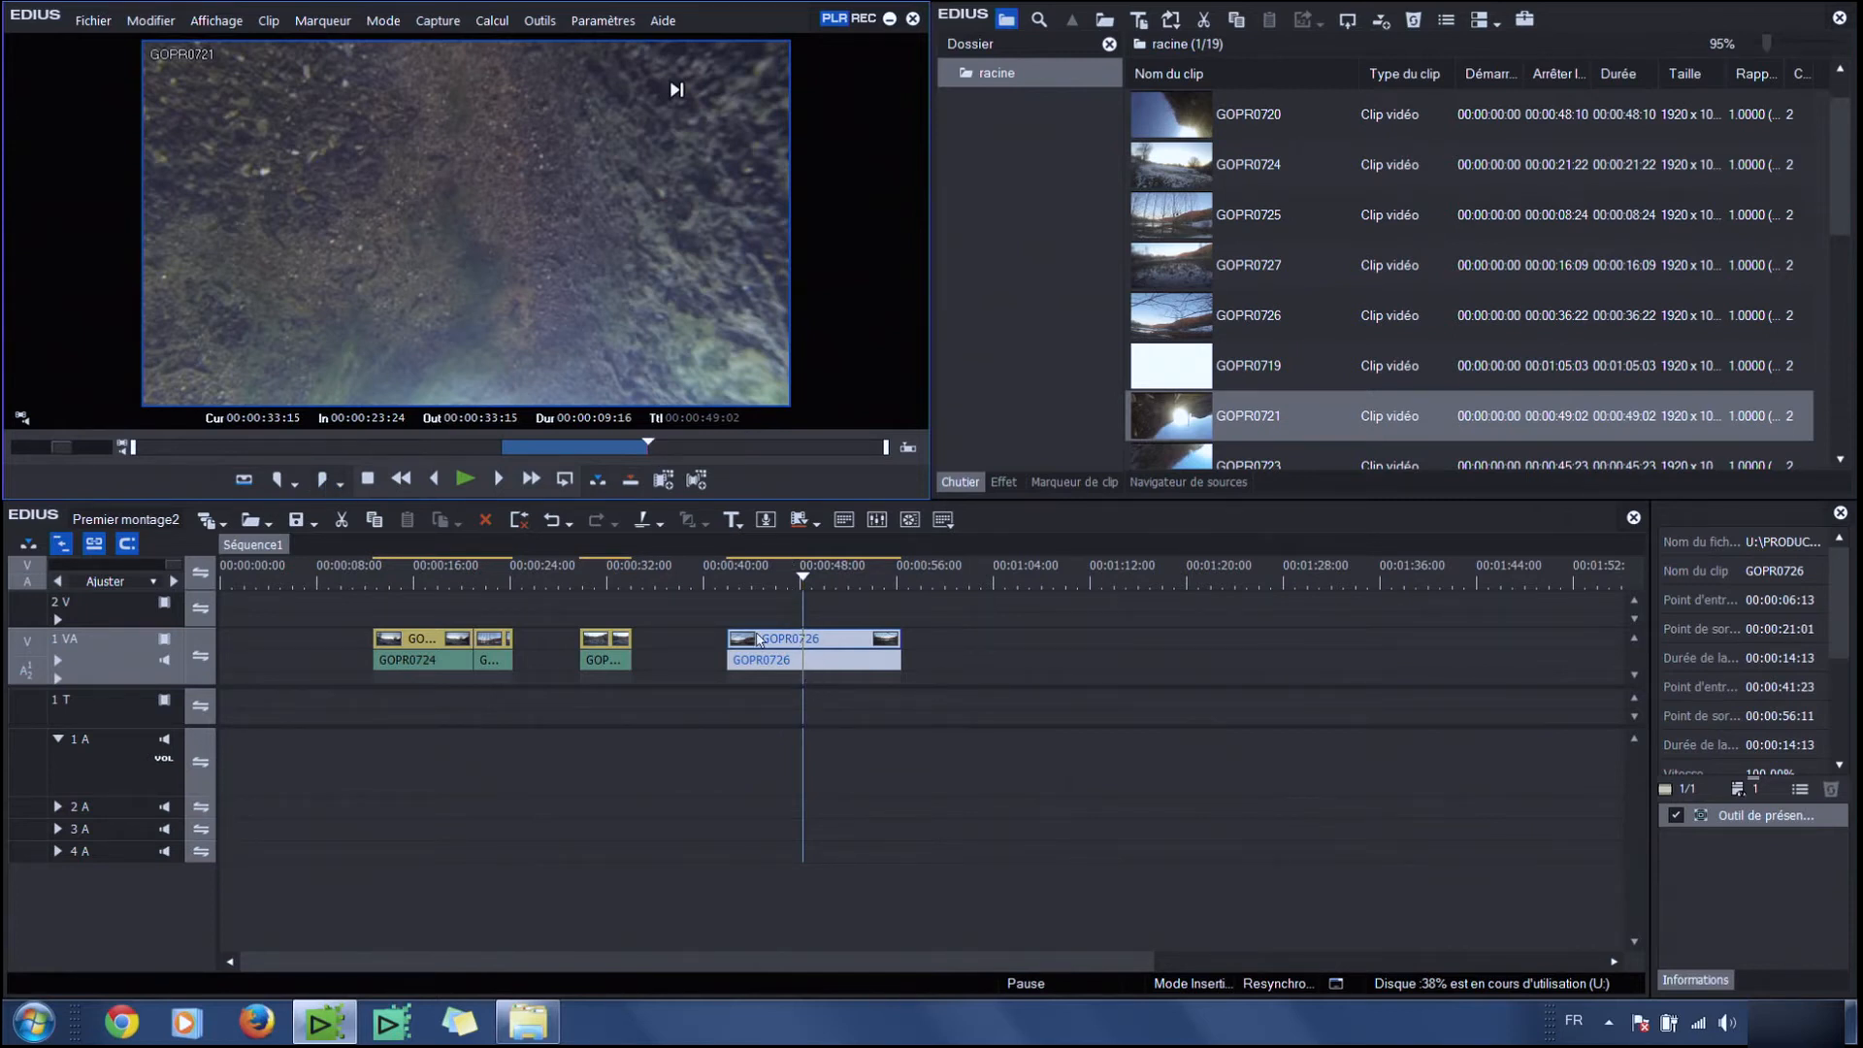
{"action": "left_click", "coordinate": [598, 479]}
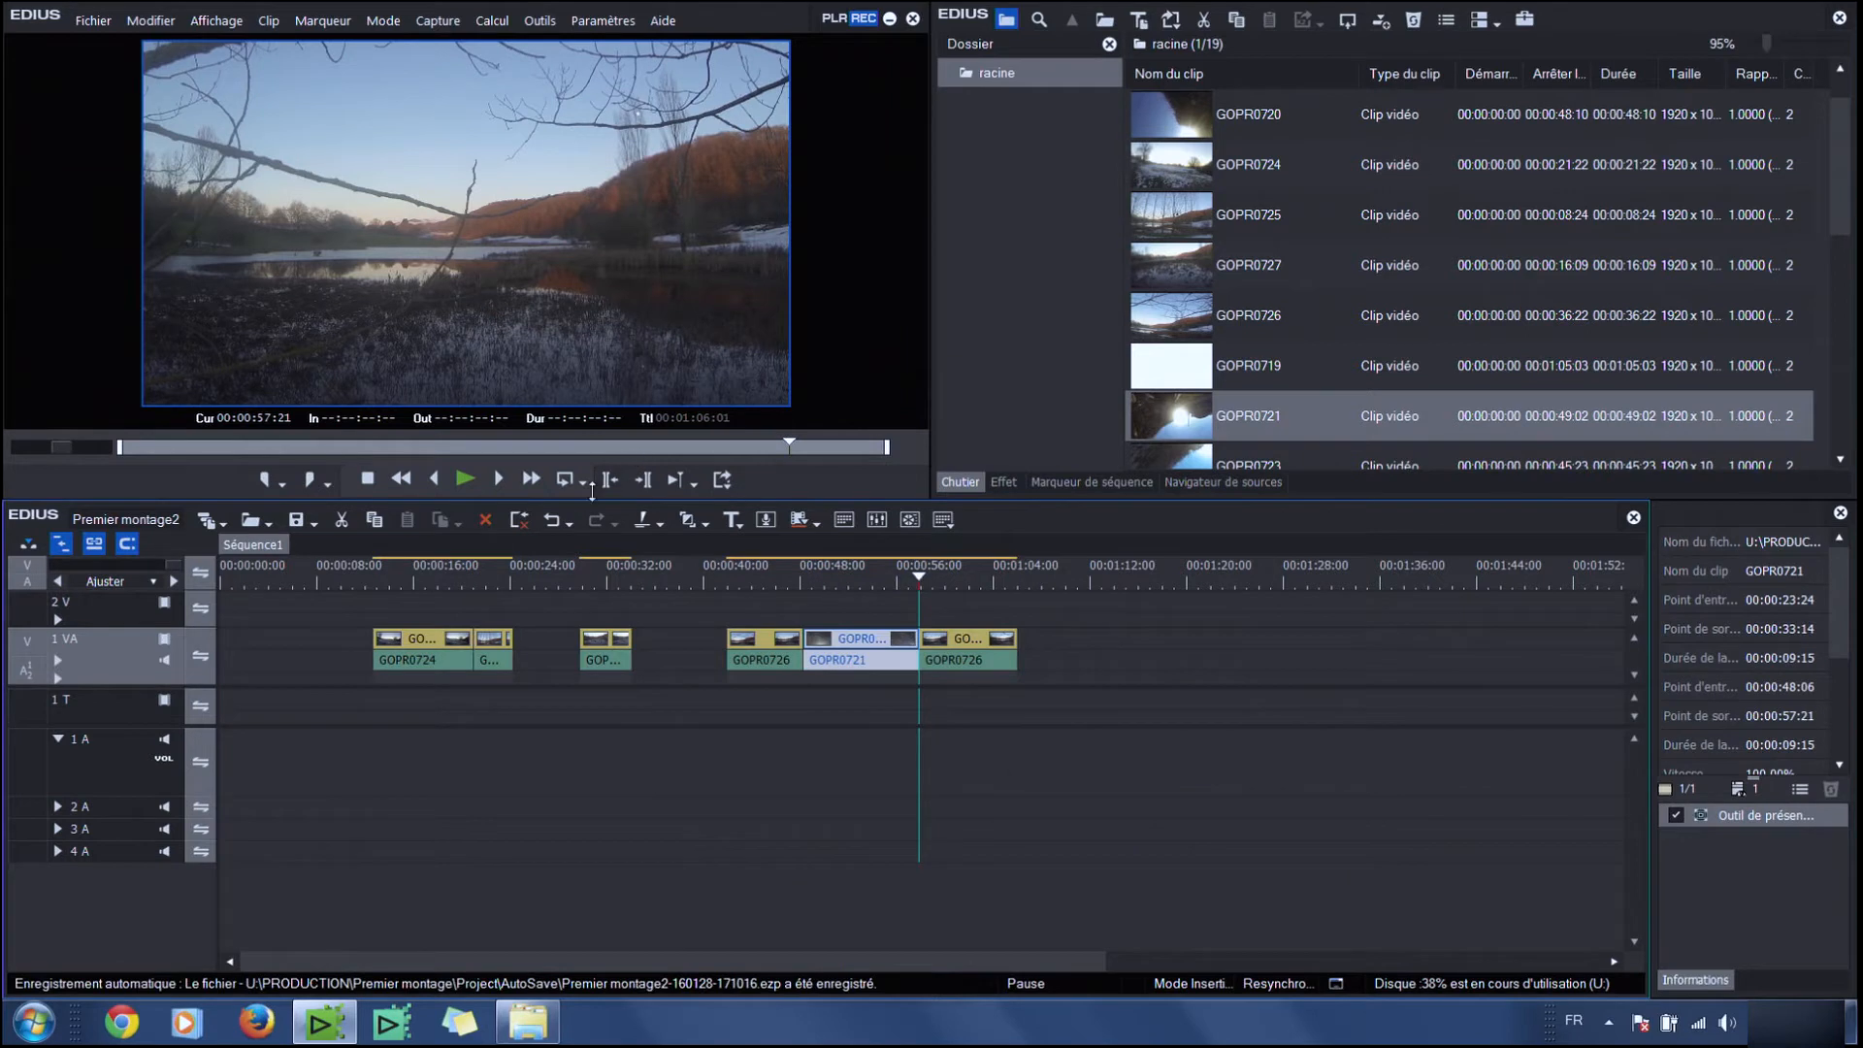
{"action": "left_click", "coordinate": [551, 521]}
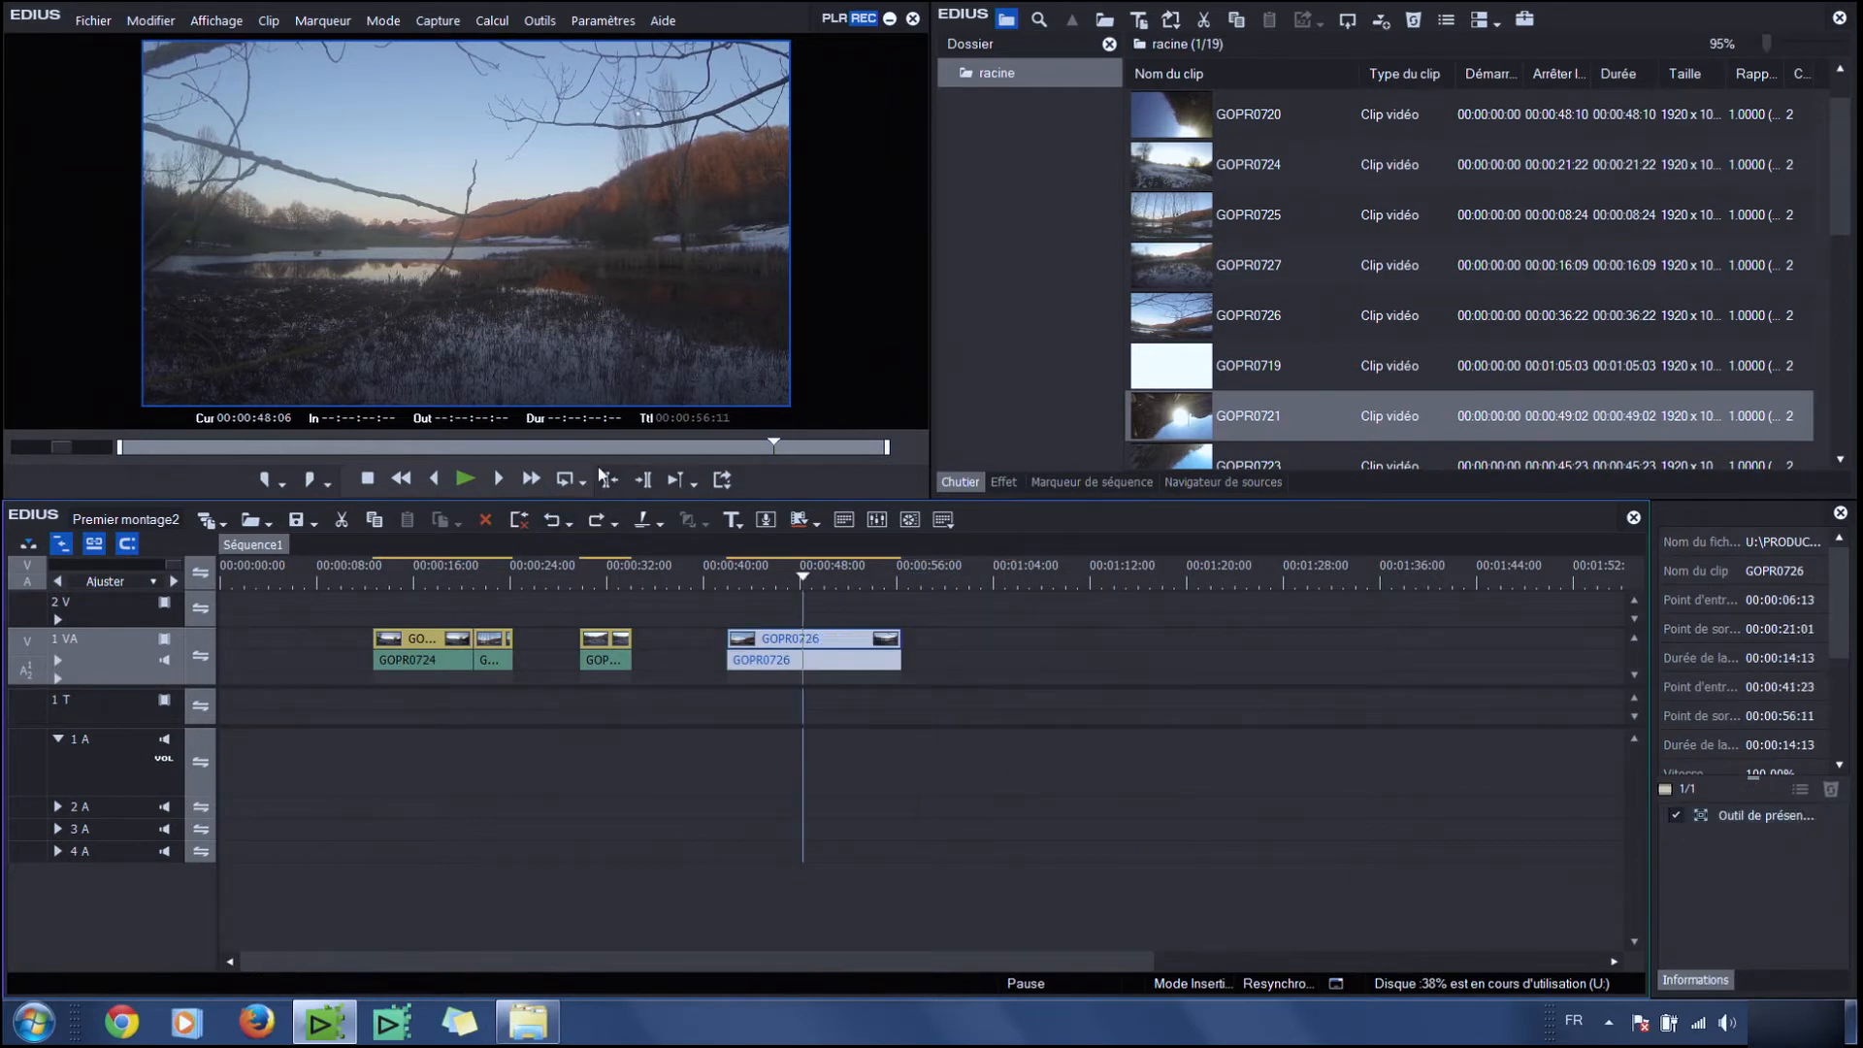
Clear every clip from the timeline and return the timeline cursor to the start
{"action": "left_click", "coordinate": [835, 18]}
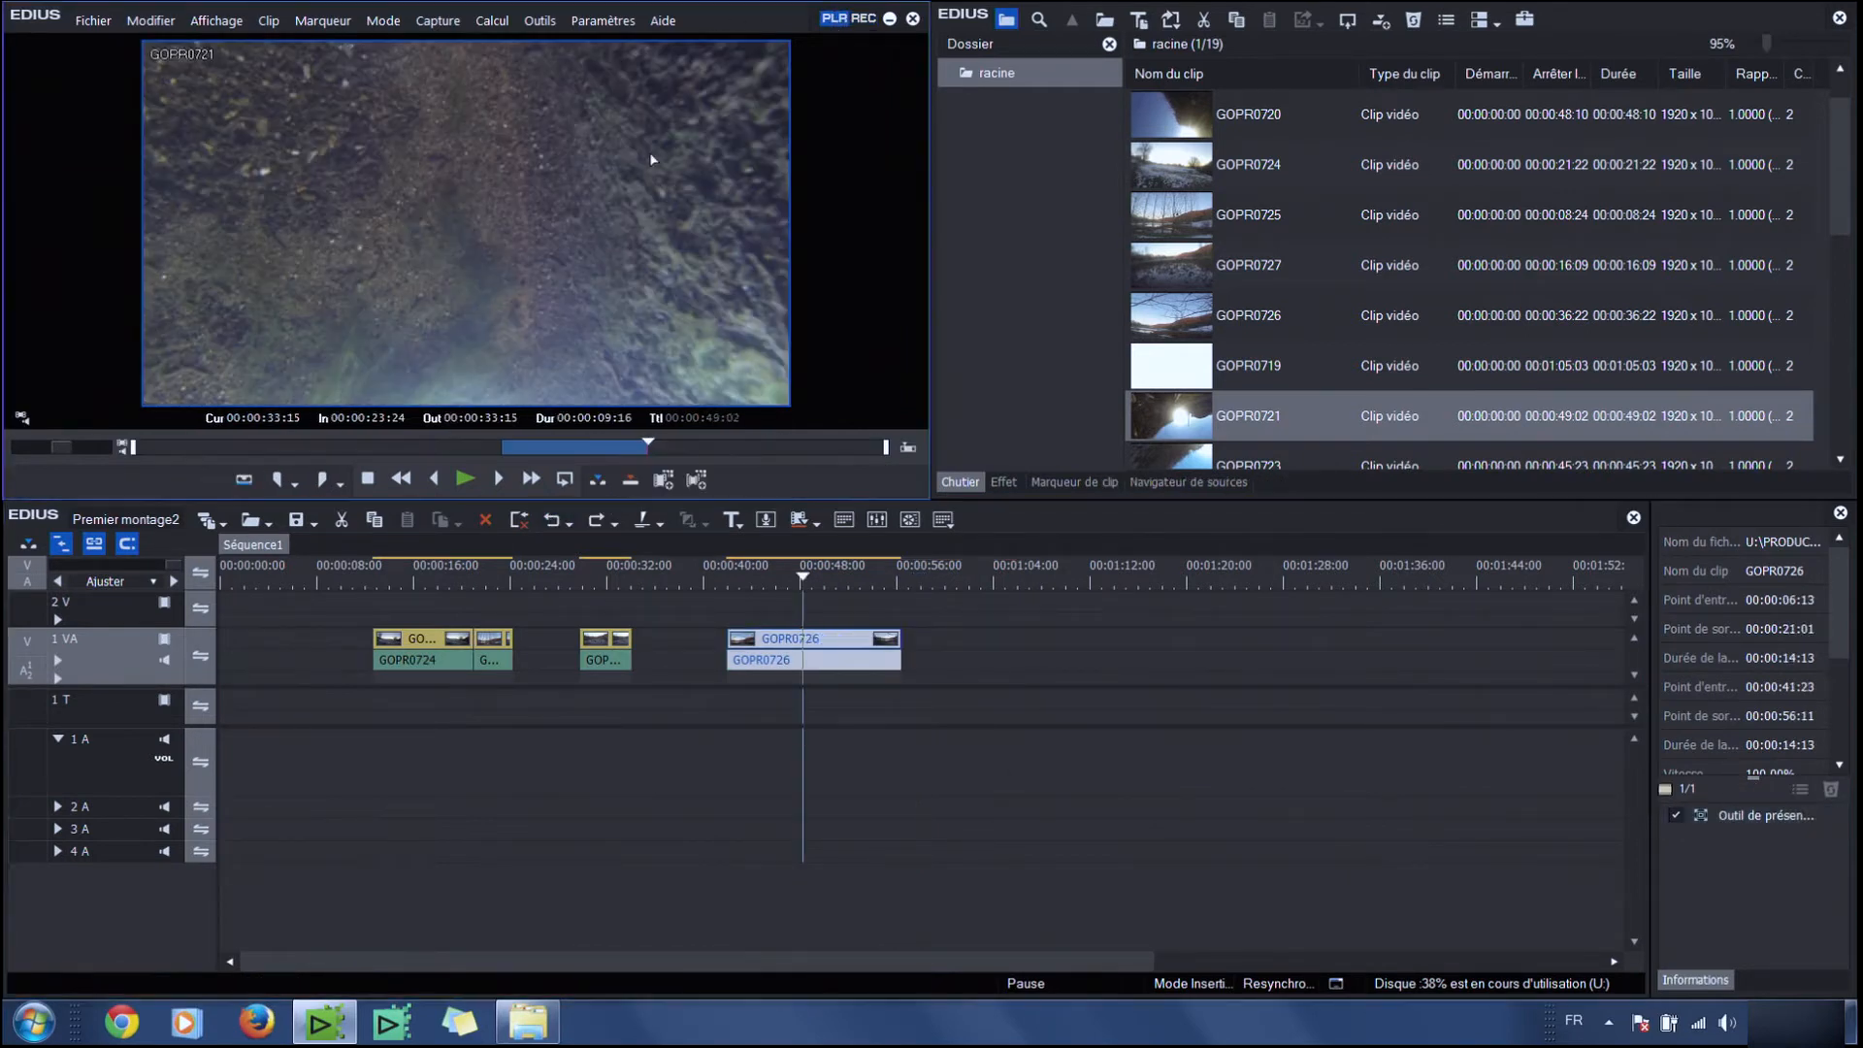
{"action": "left_click", "coordinate": [631, 479]}
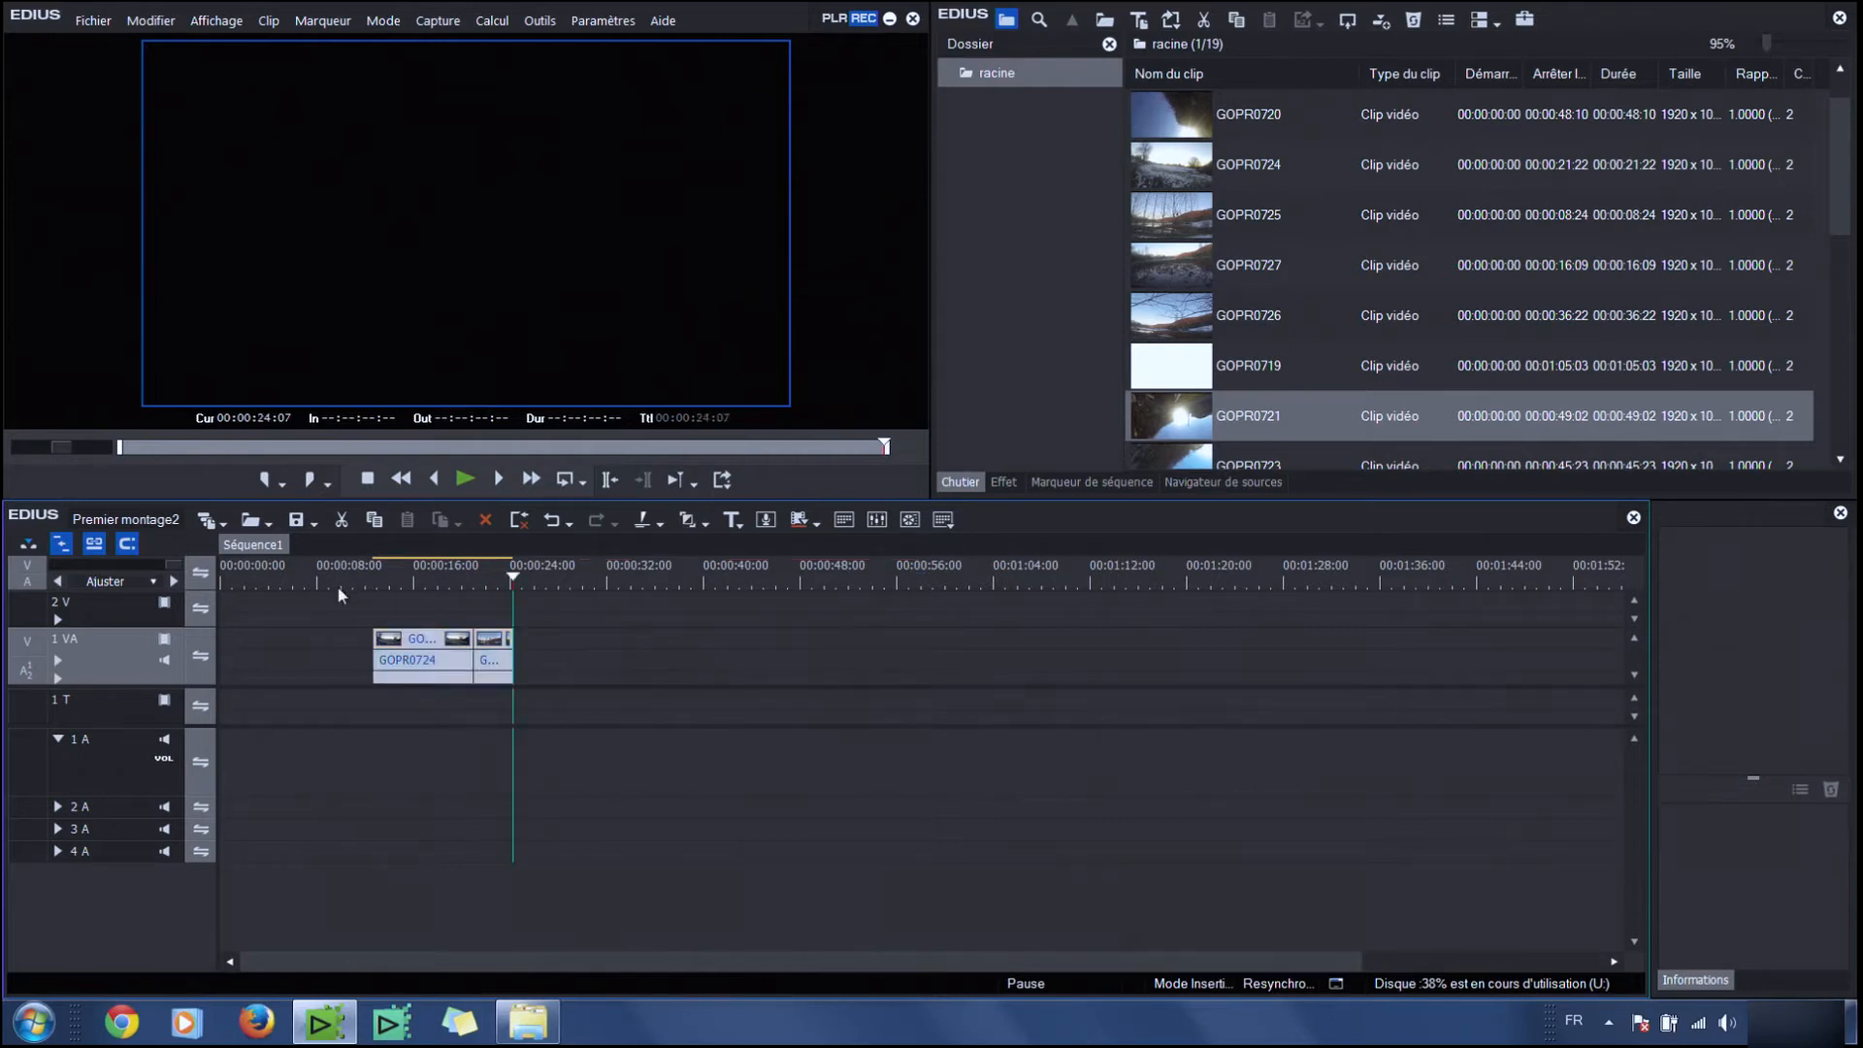
{"action": "key", "text": "Delete"}
{"action": "left_click_drag", "start_coordinate": [281, 577], "coordinate": [224, 579]}
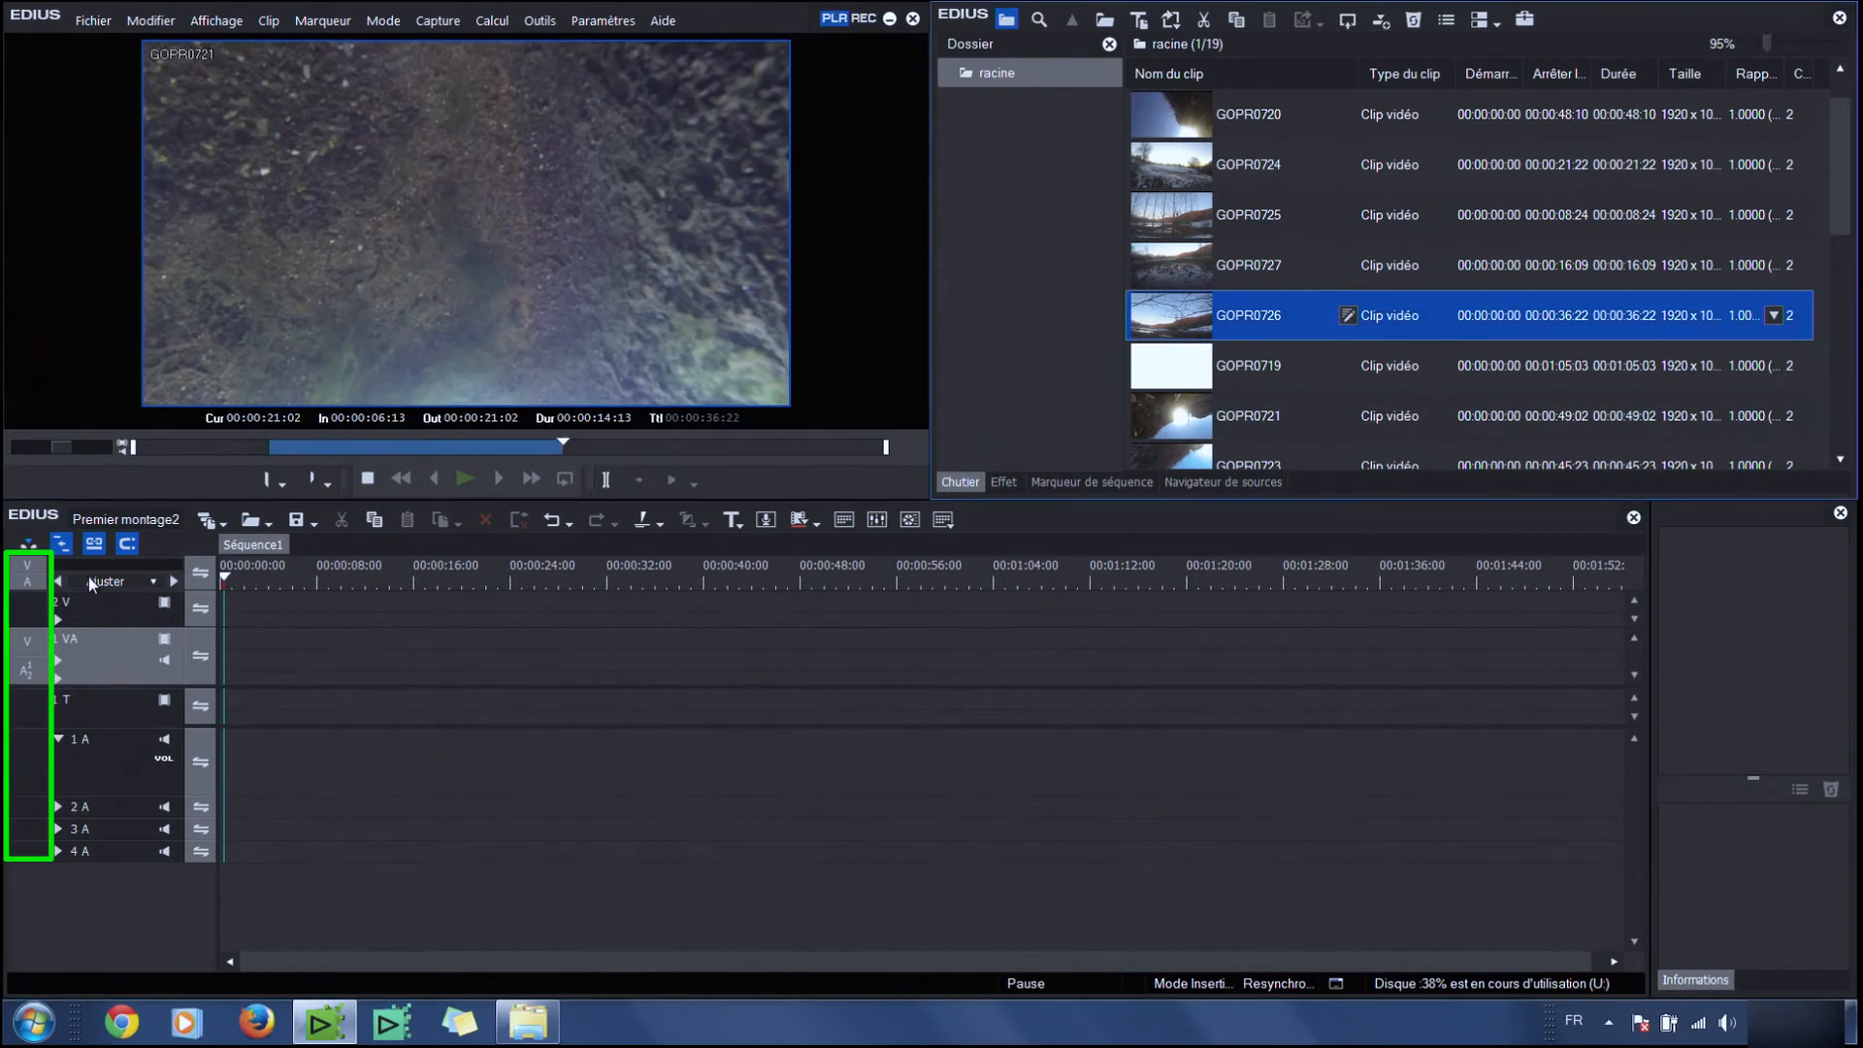
Patch the source video to track 2 V and audio to track 1 A, then insert GOPR0726 at the timeline start
{"action": "left_click_drag", "start_coordinate": [26, 640], "coordinate": [29, 679]}
{"action": "mouse_move", "coordinate": [27, 612]}
{"action": "left_mouse_down"}
{"action": "mouse_move", "coordinate": [29, 646]}
{"action": "mouse_move", "coordinate": [27, 619]}
{"action": "left_mouse_up"}
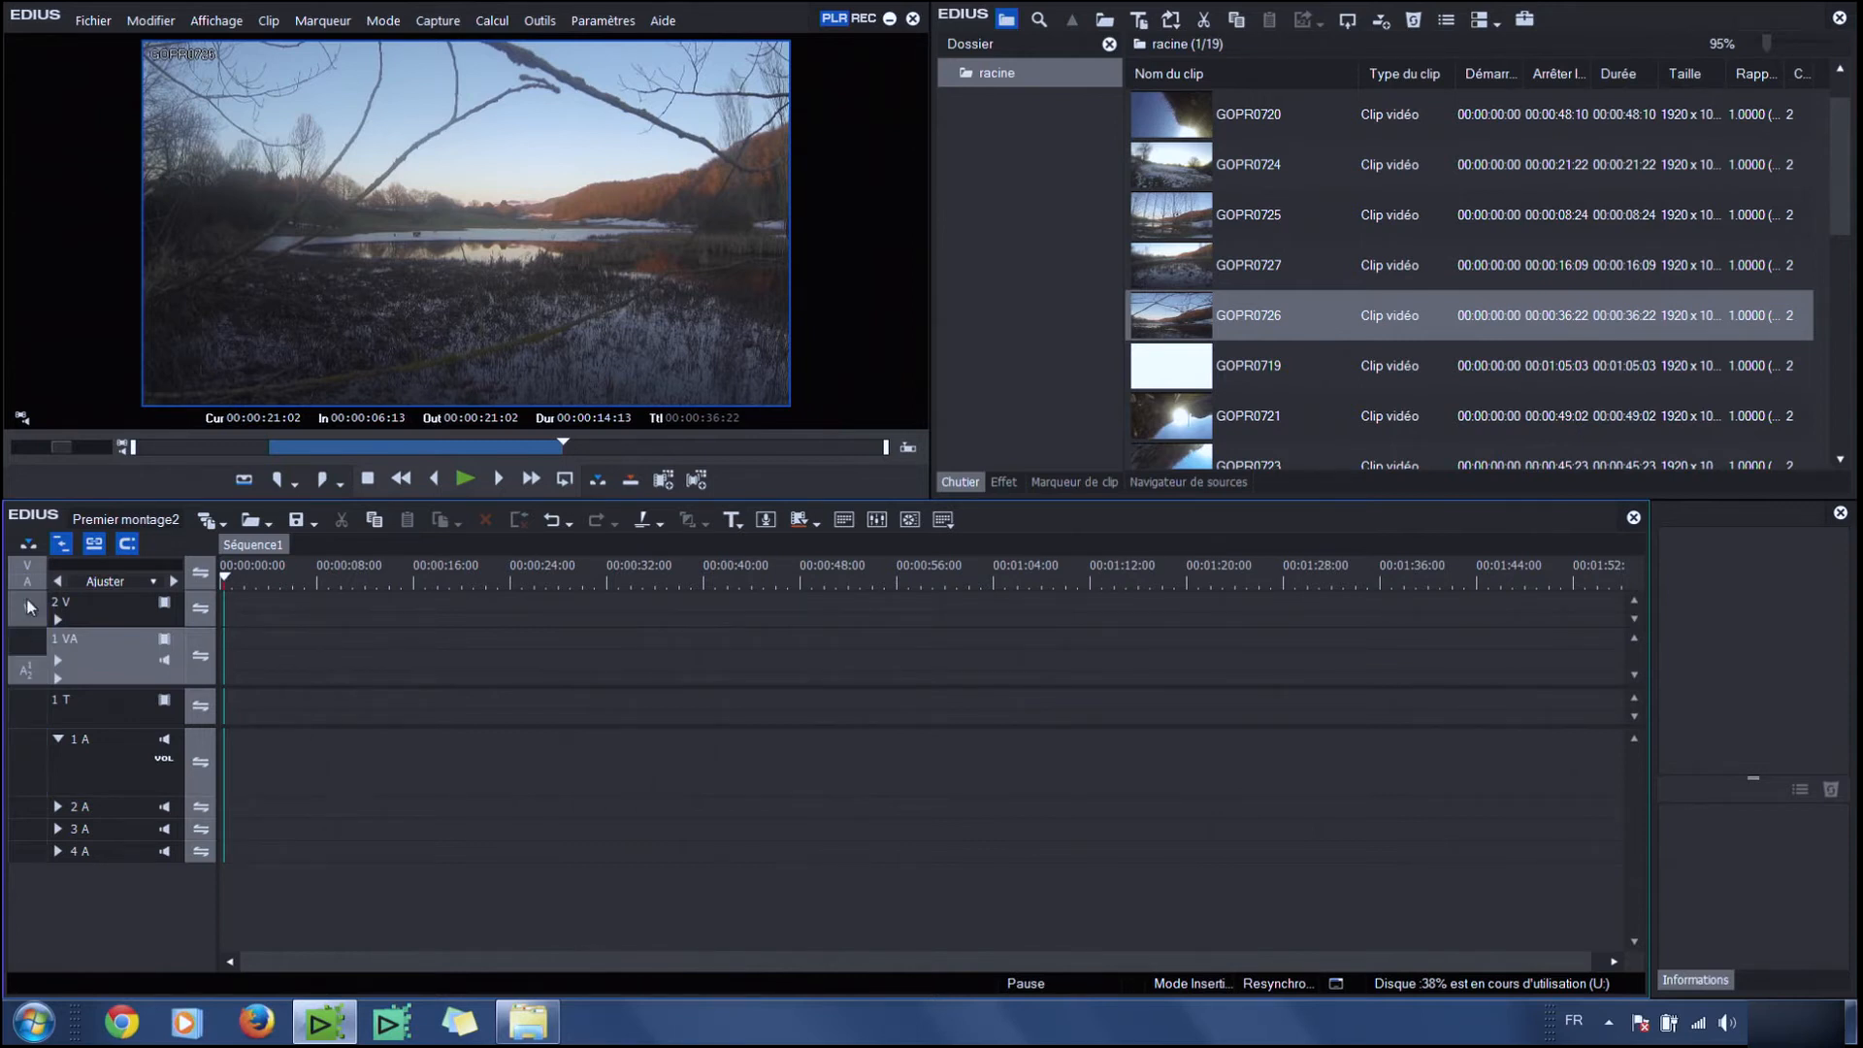
{"action": "left_click_drag", "start_coordinate": [33, 676], "coordinate": [29, 764]}
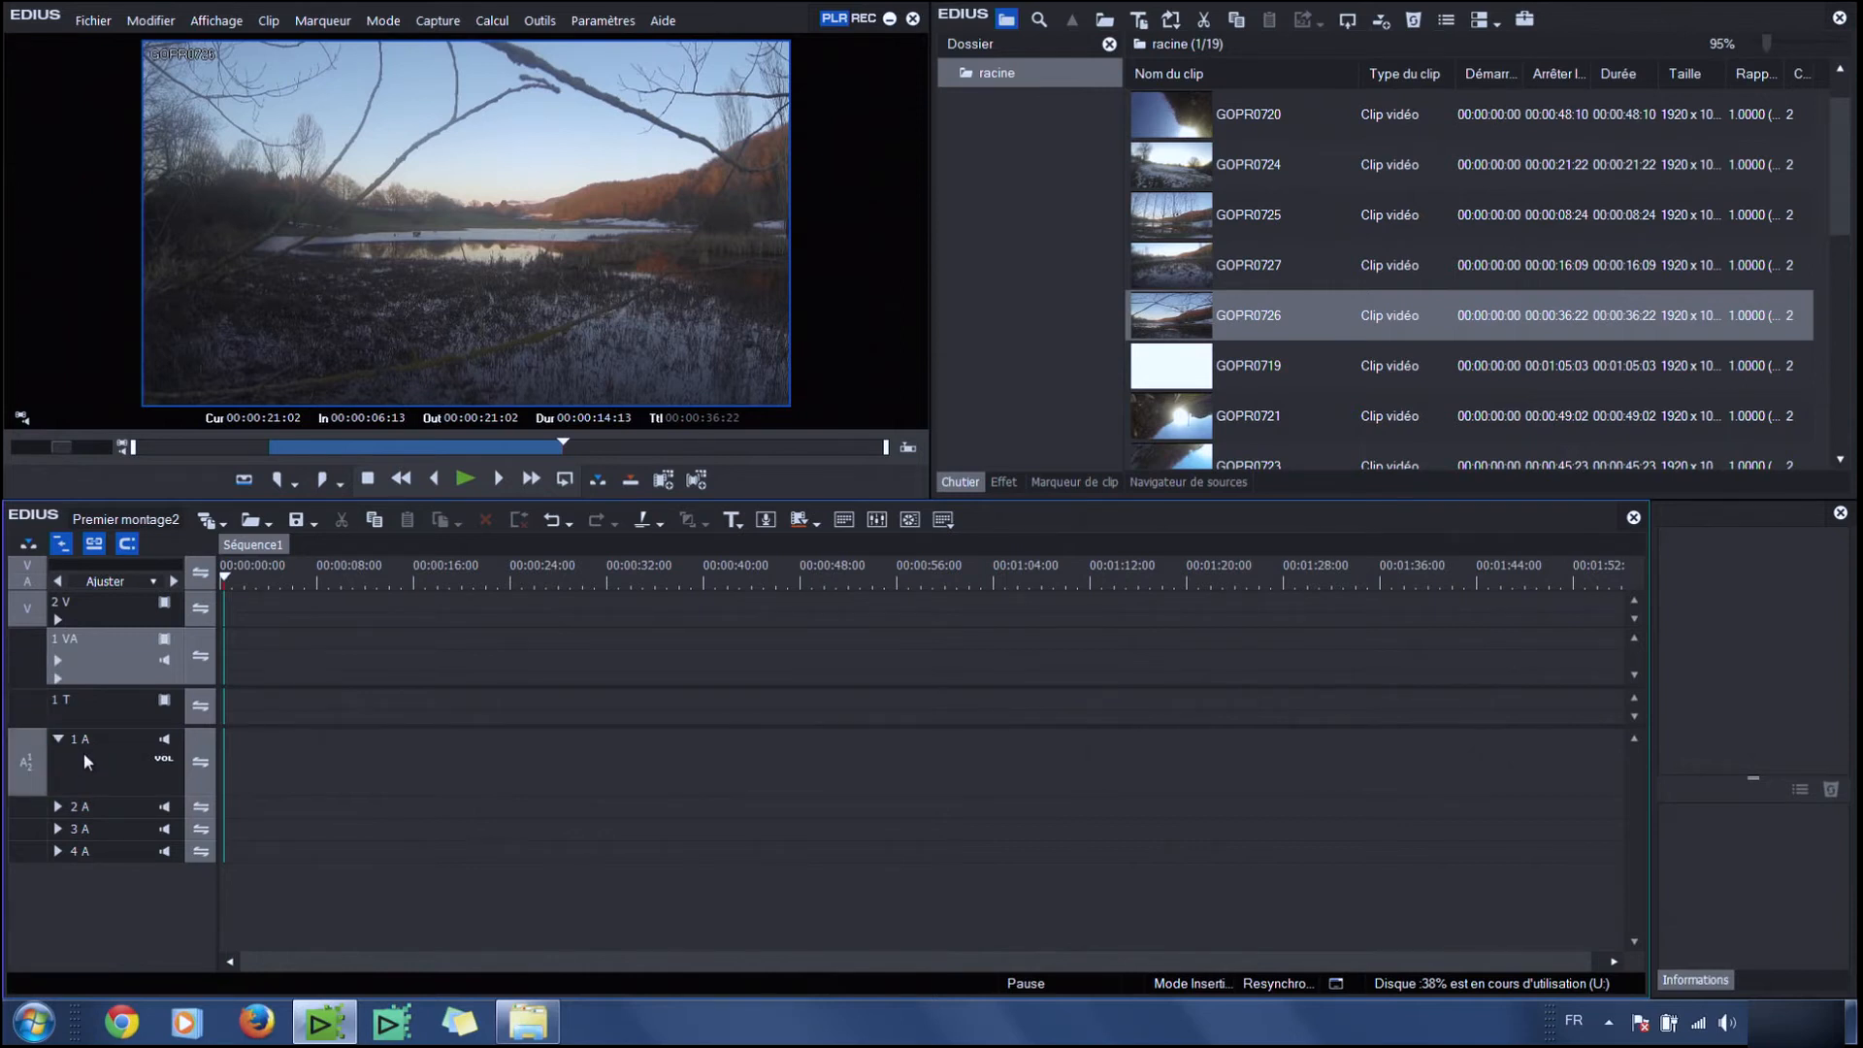
{"action": "left_click", "coordinate": [1185, 330]}
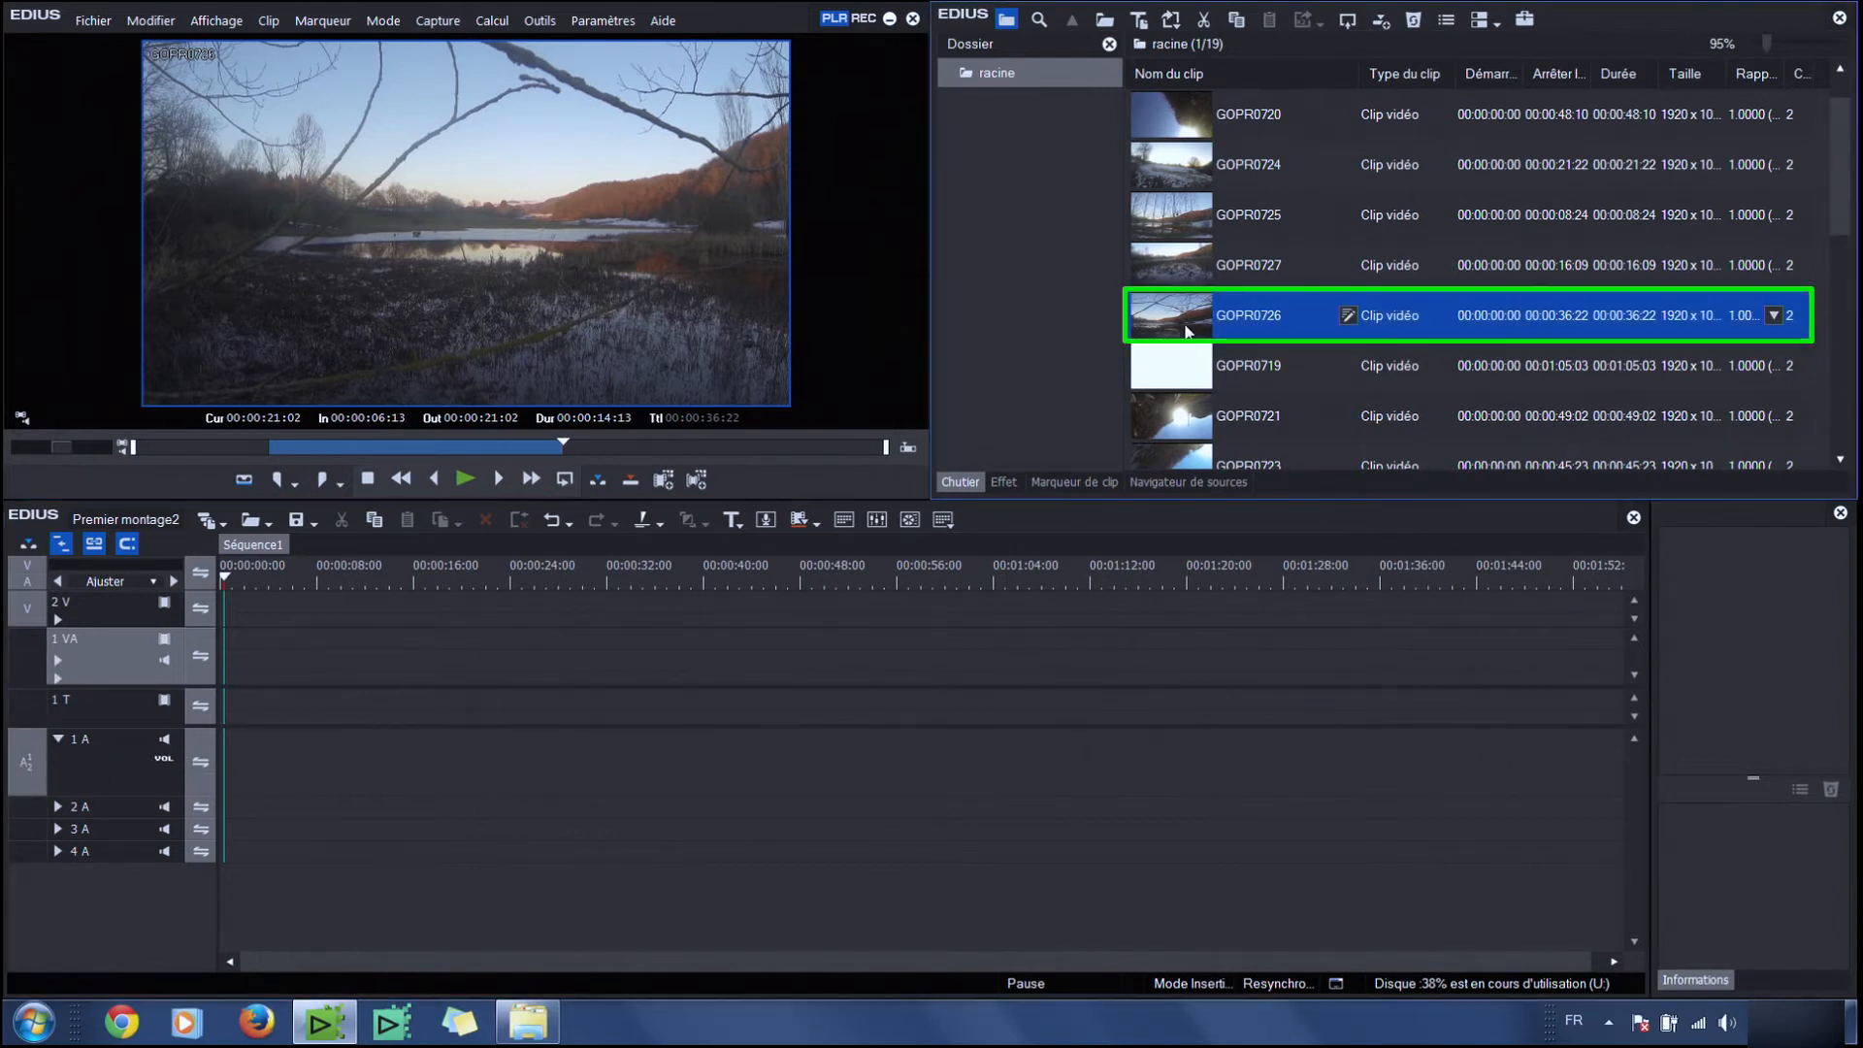
{"action": "left_click", "coordinate": [597, 479]}
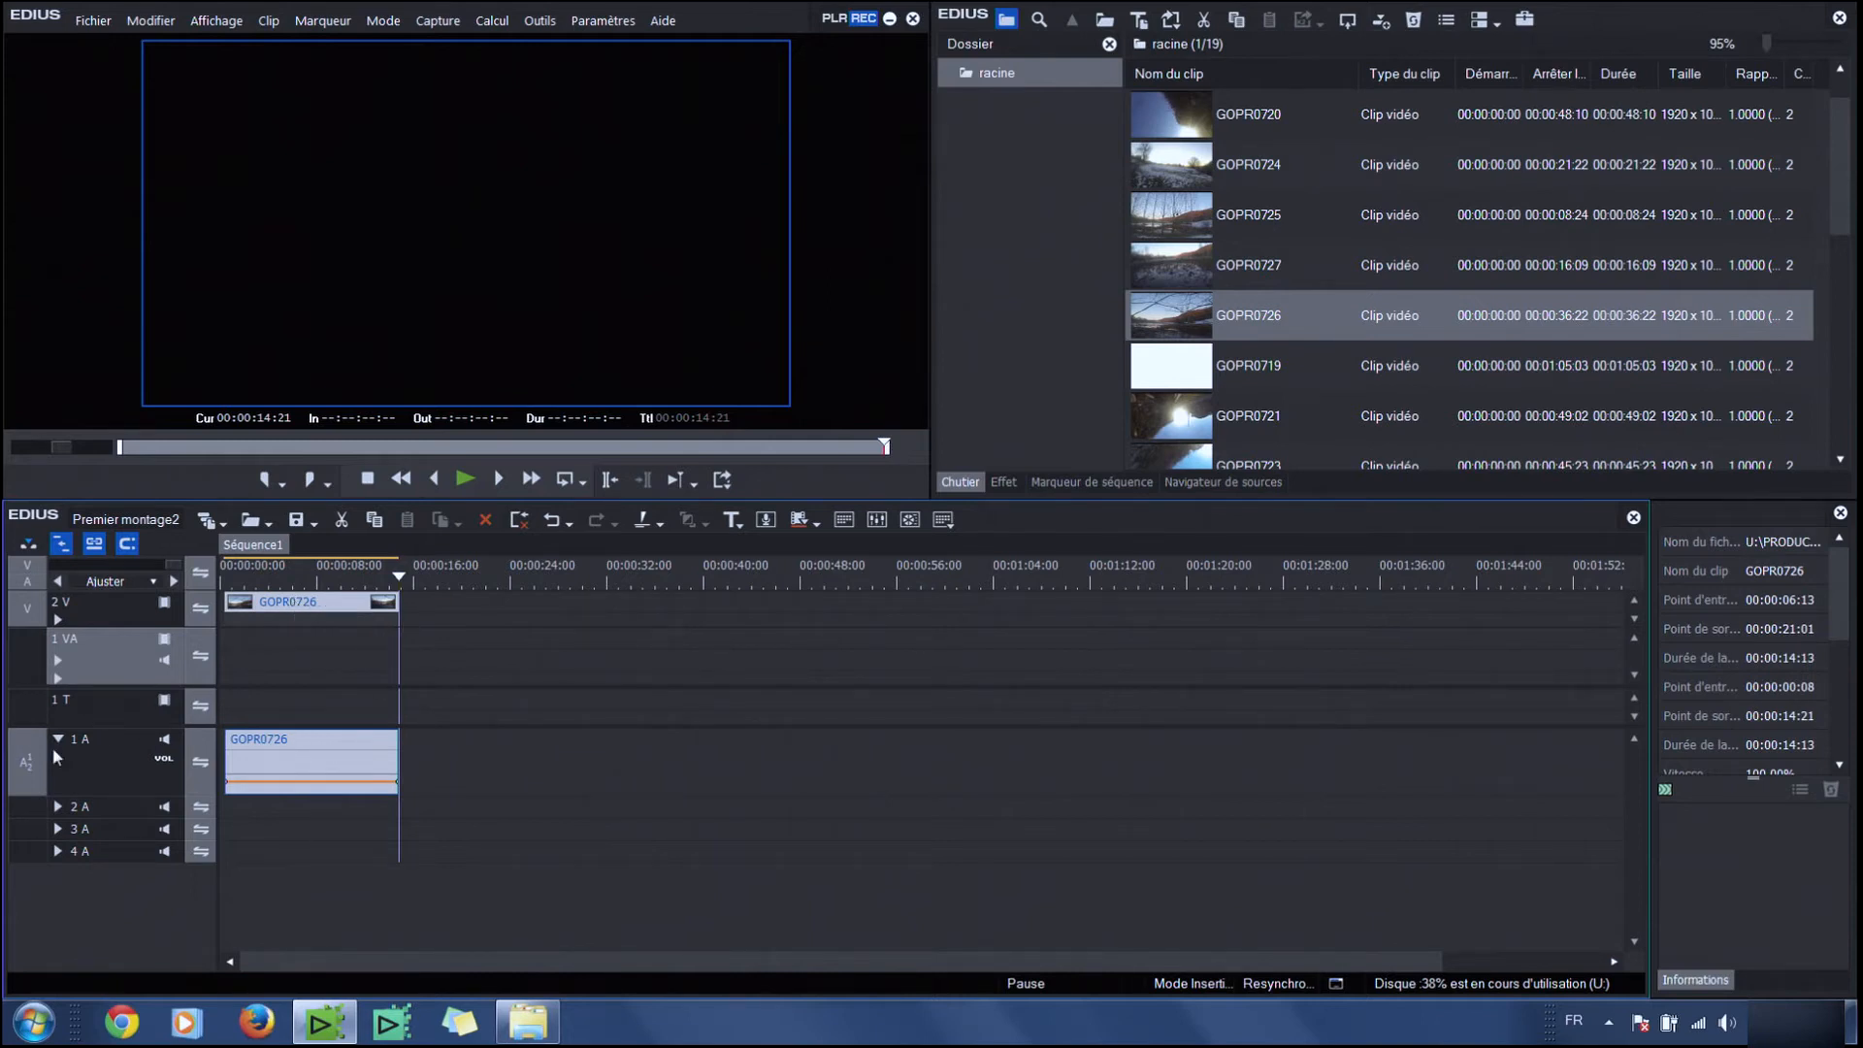
Turn off stereo source audio mapping and patch source channel A1 to track 1 A and A2 to track 3 A
{"action": "right_click", "coordinate": [30, 777]}
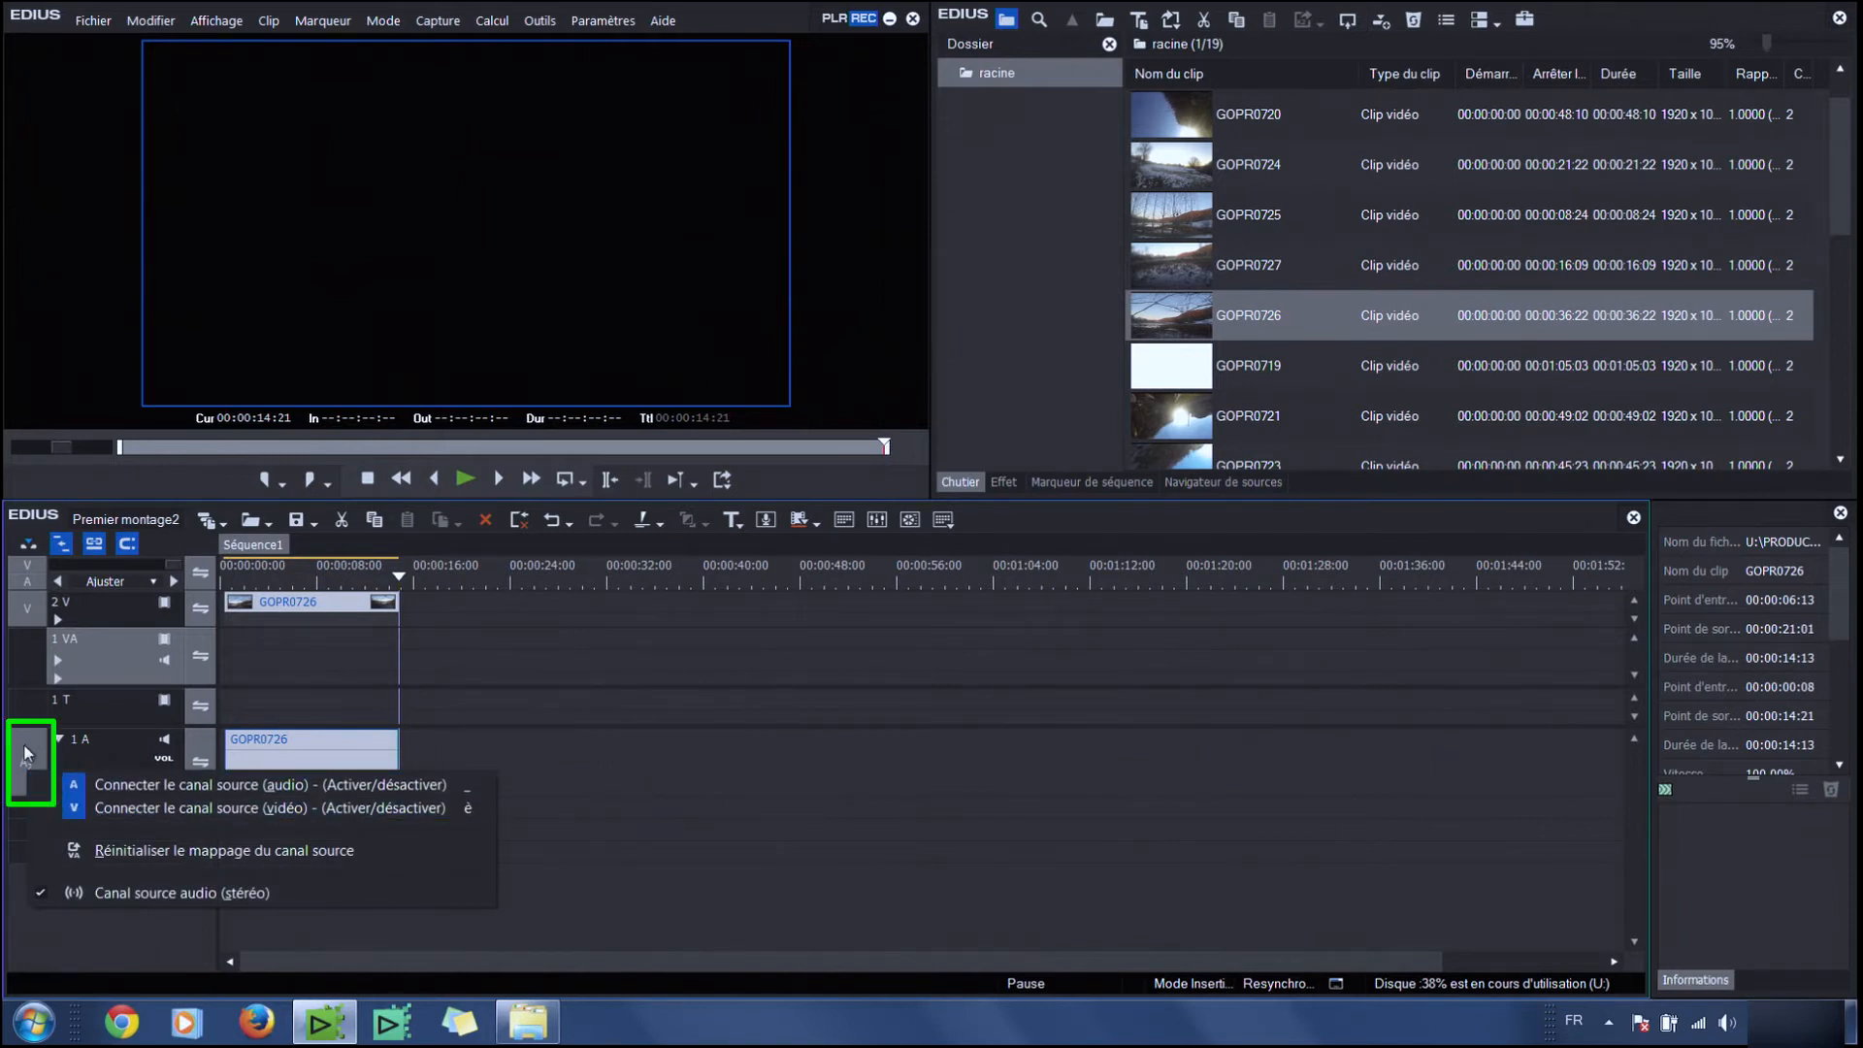
{"action": "right_click", "coordinate": [26, 741]}
{"action": "left_click", "coordinate": [23, 693]}
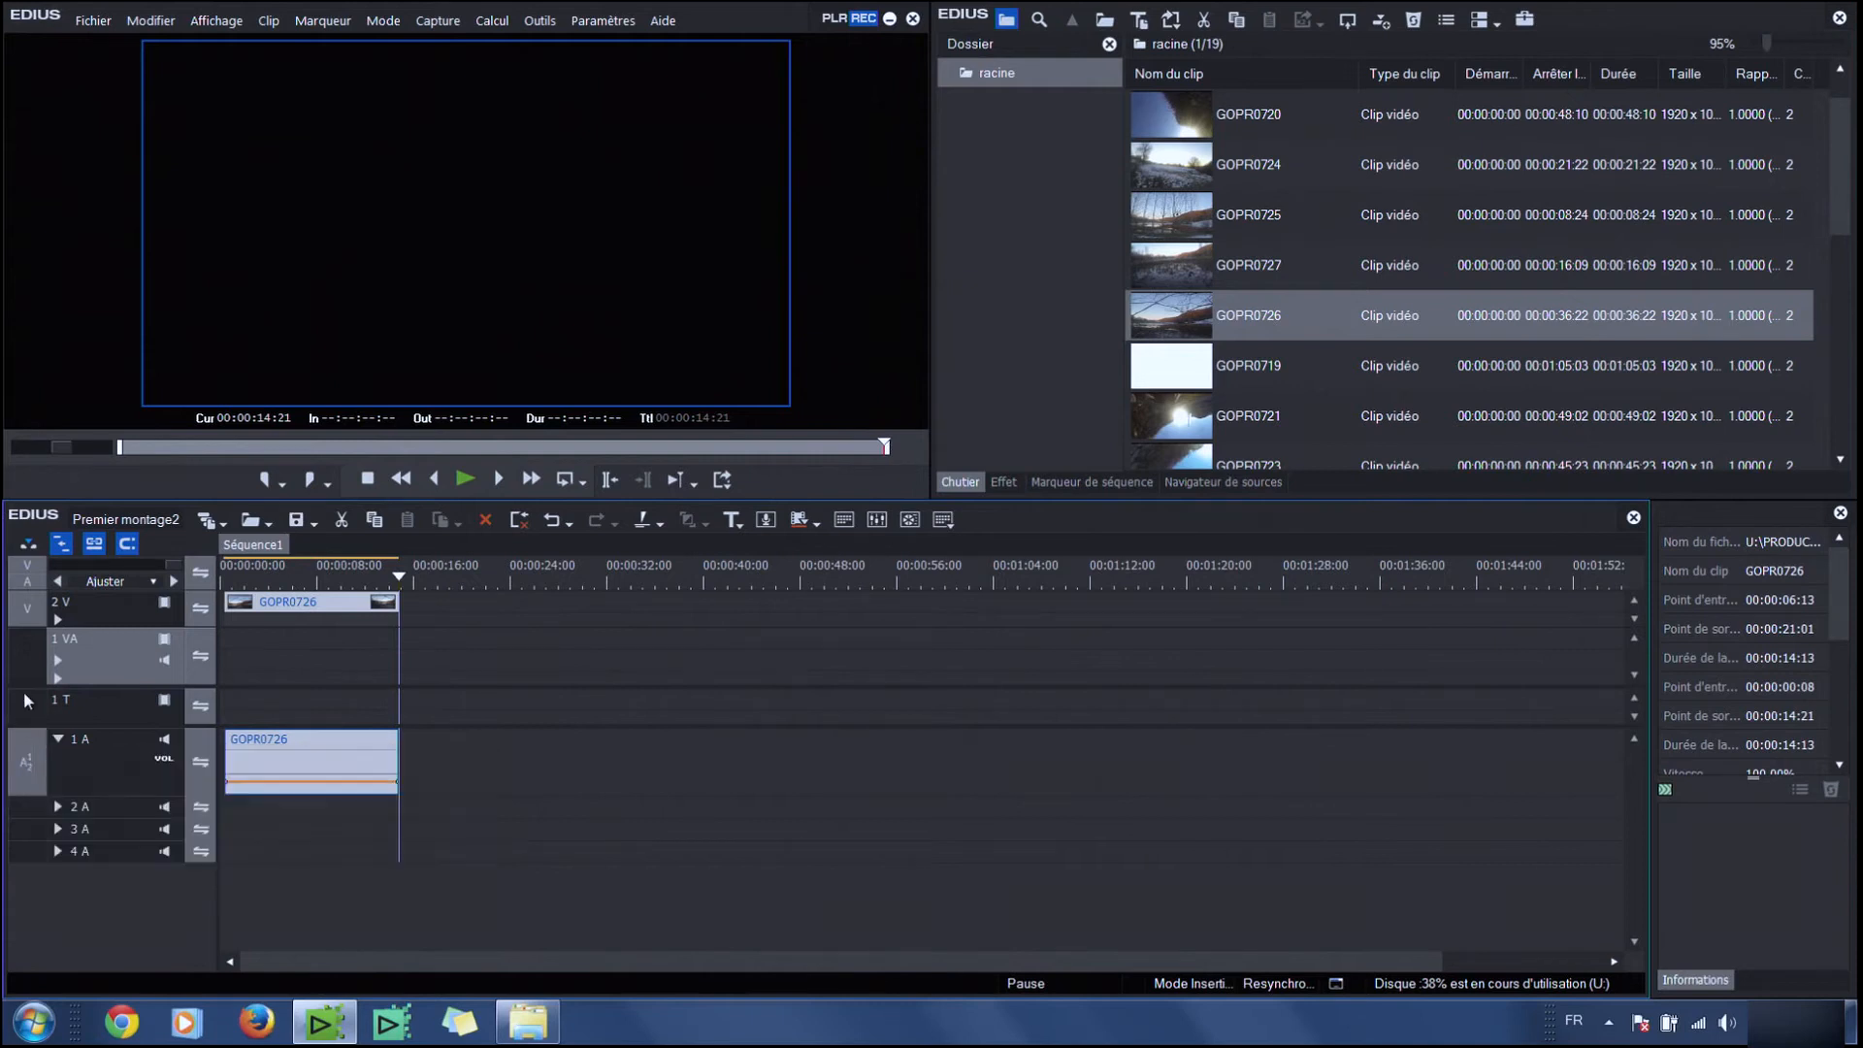
{"action": "right_click", "coordinate": [34, 770]}
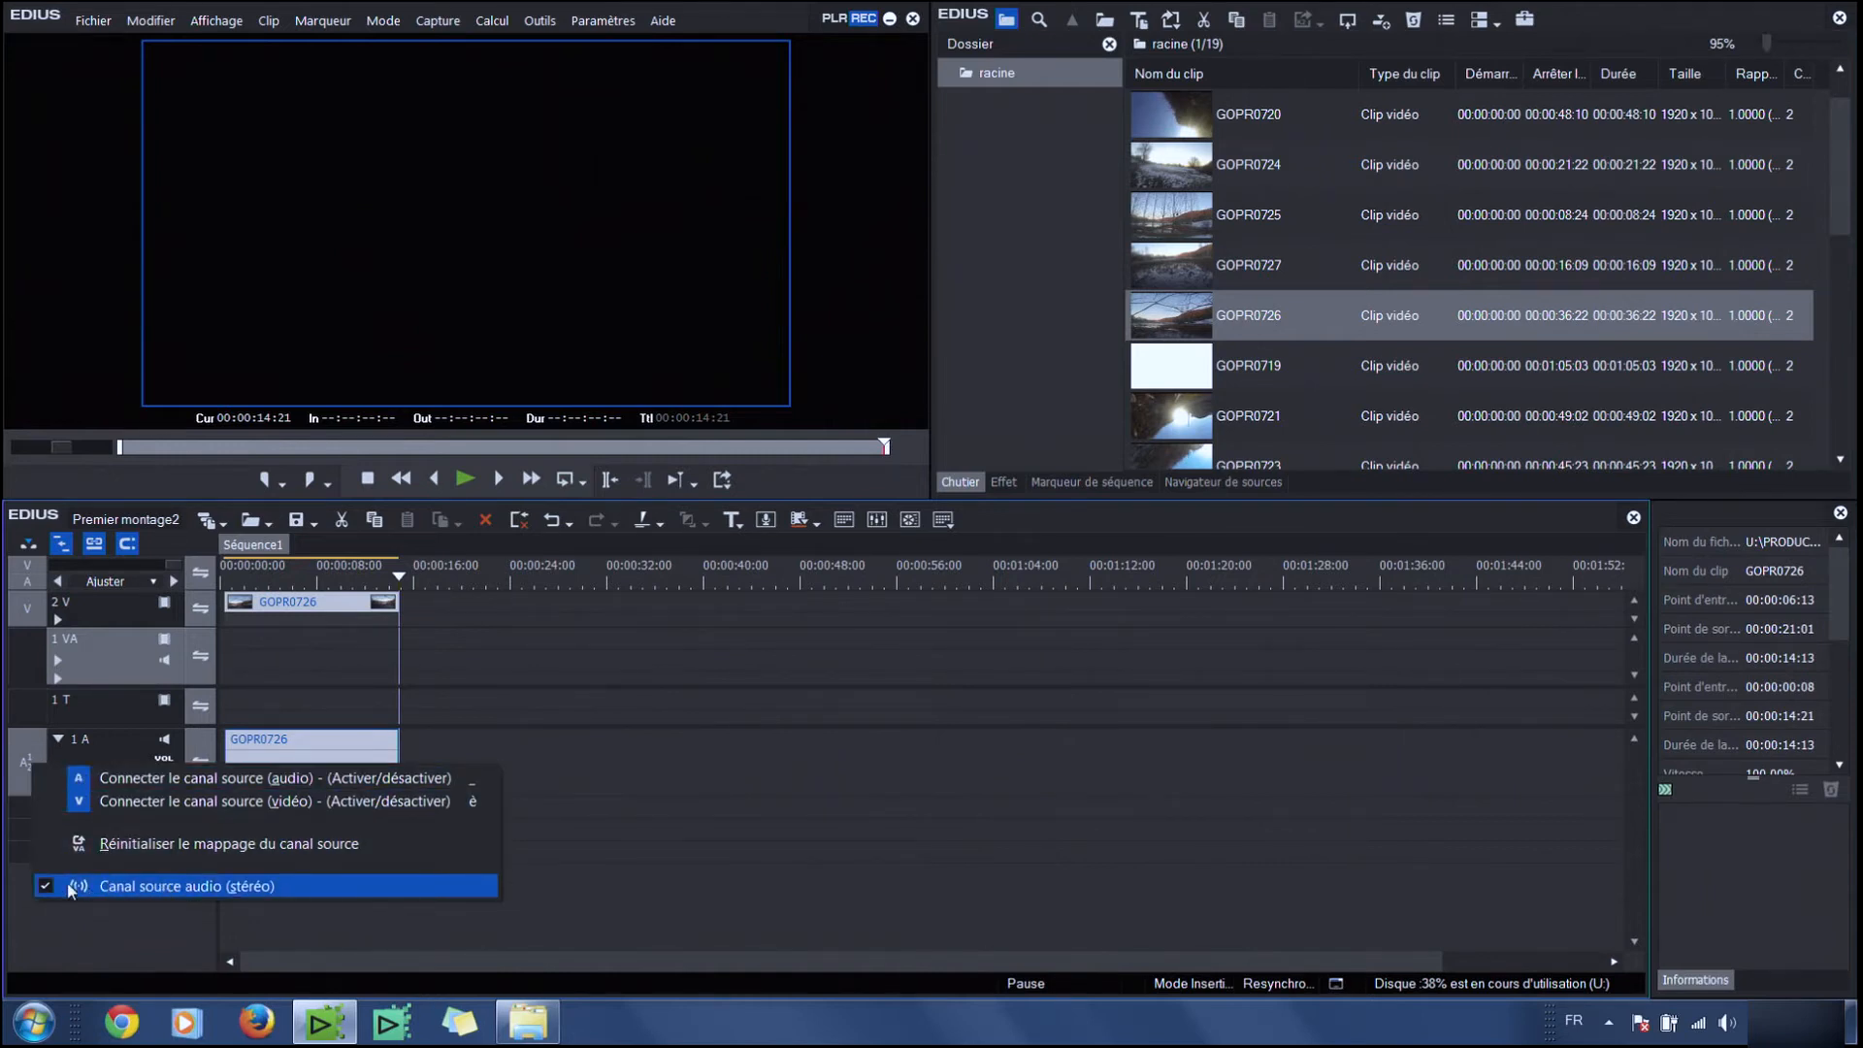
{"action": "left_click", "coordinate": [118, 889]}
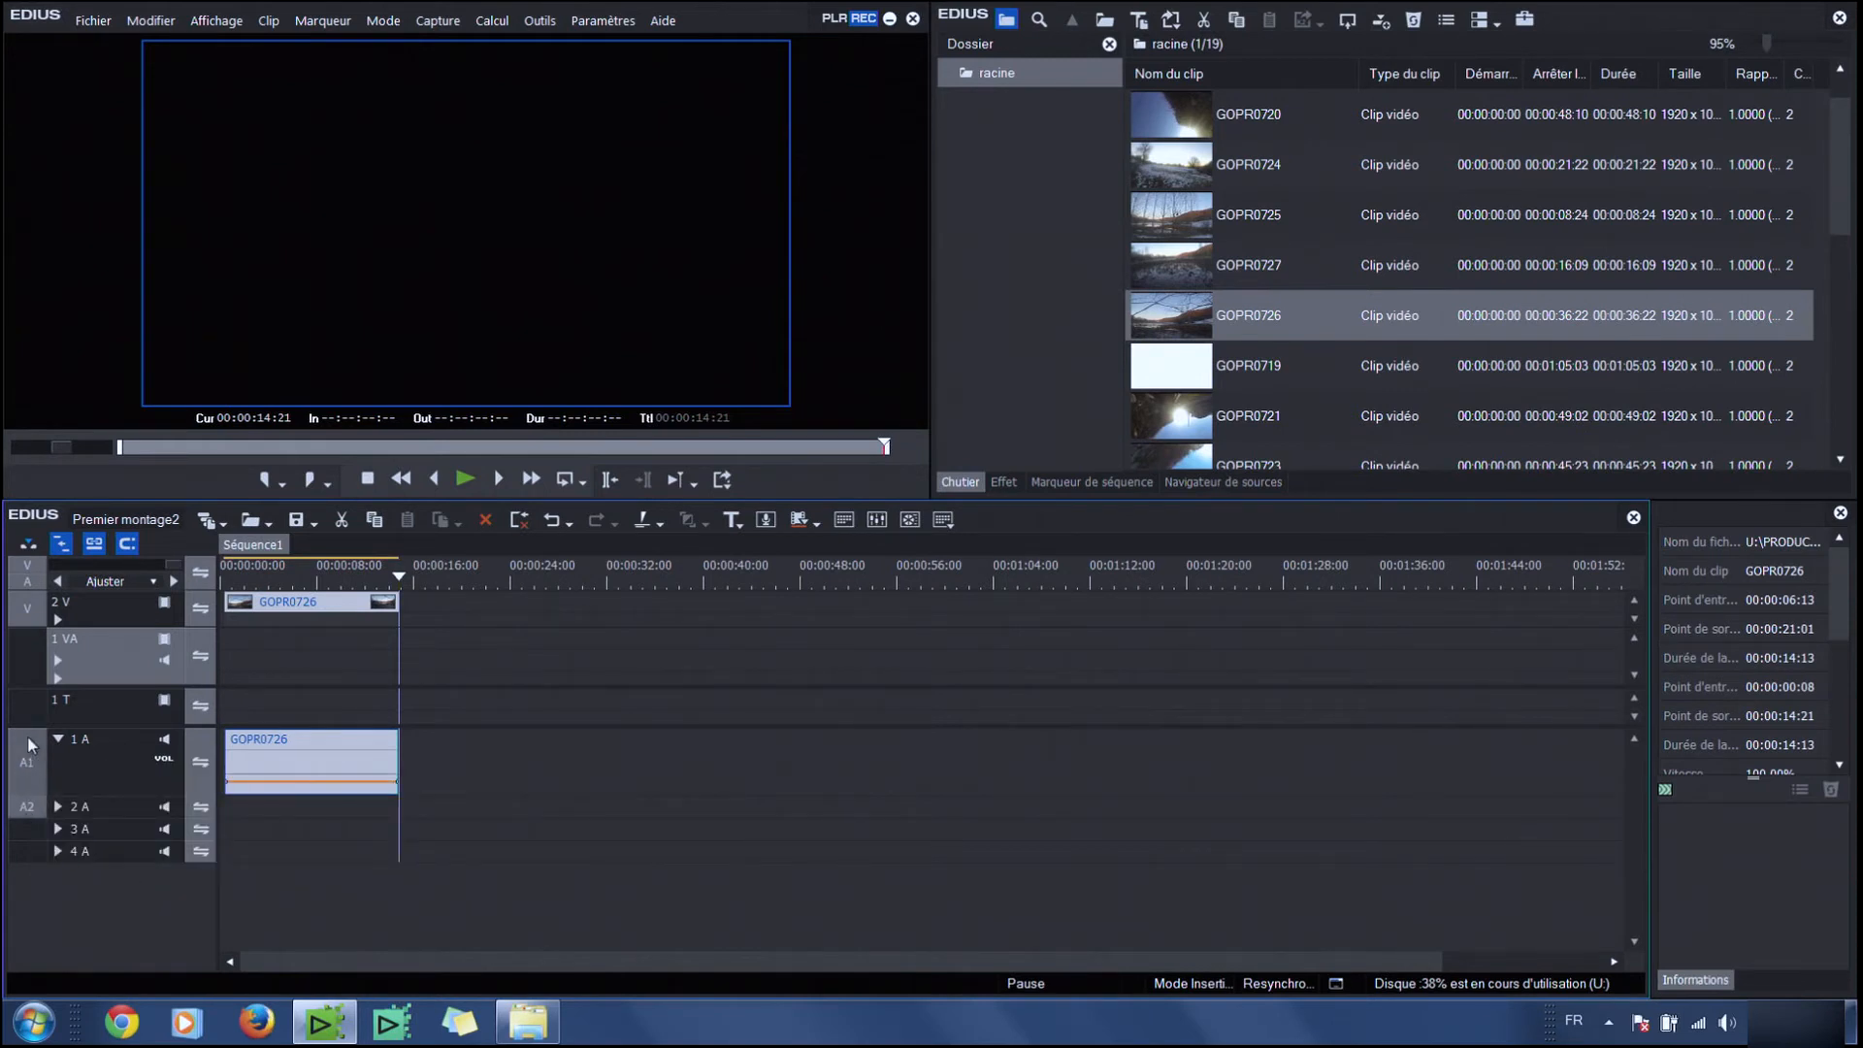
{"action": "left_click", "coordinate": [24, 813]}
{"action": "left_click", "coordinate": [29, 774]}
{"action": "left_click", "coordinate": [29, 811]}
{"action": "left_click", "coordinate": [30, 769]}
{"action": "left_click_drag", "start_coordinate": [30, 811], "coordinate": [34, 765]}
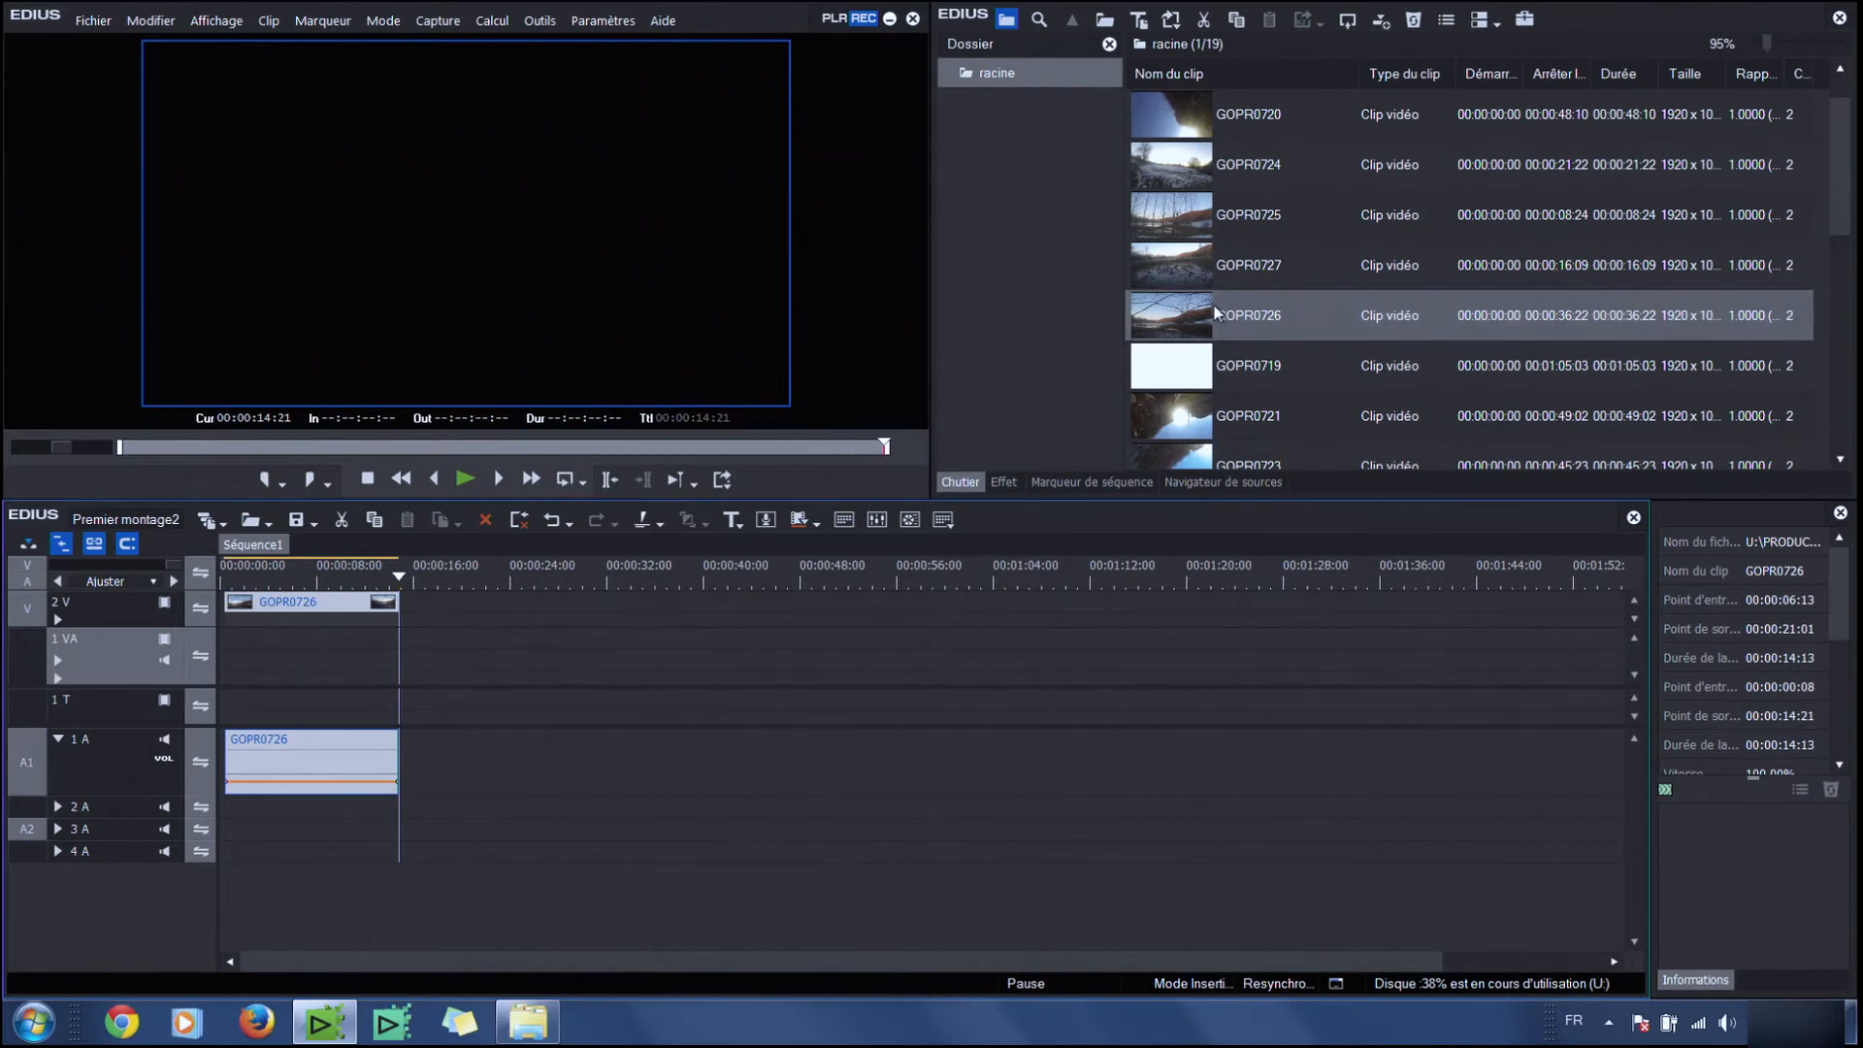
Load GOPR0721 with its 00:00:23:24 to 00:00:33:15 range and insert it after GOPR0726
{"action": "double_click", "coordinate": [1223, 417]}
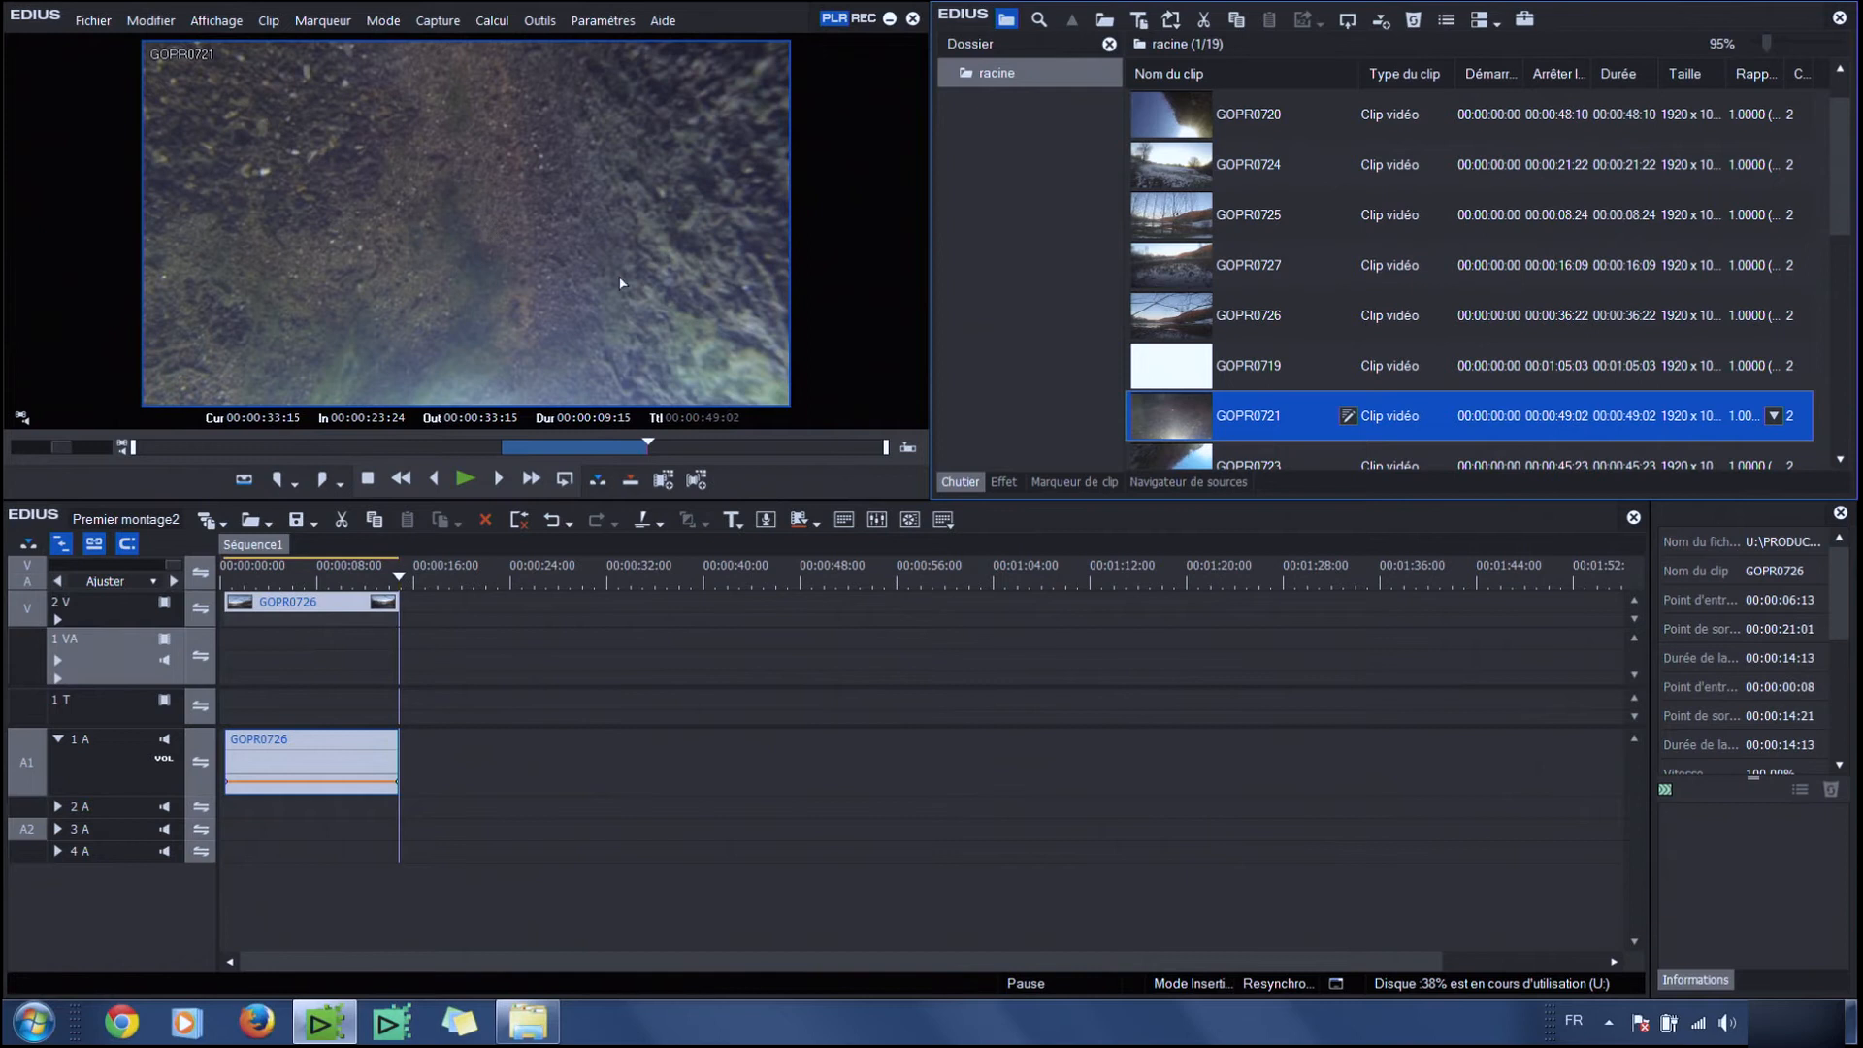
{"action": "left_click", "coordinate": [598, 479]}
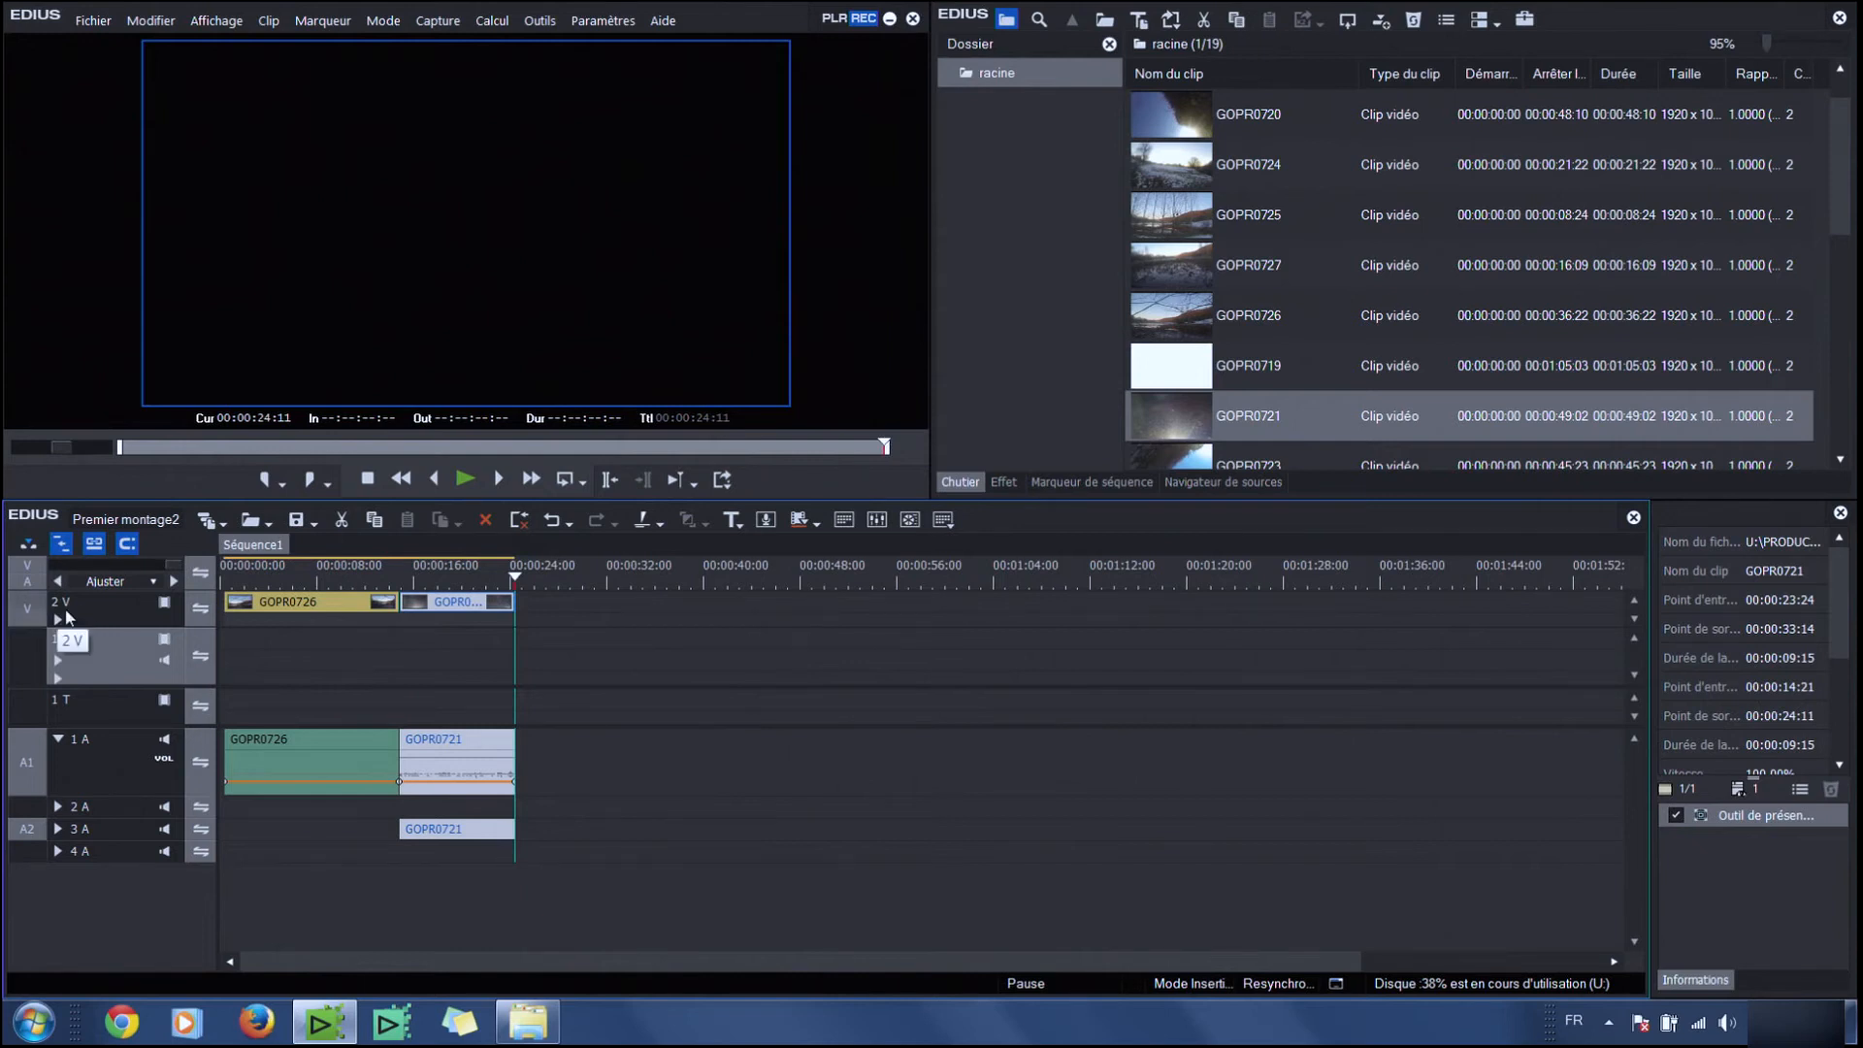
Patch the source video to track 1 VA and audio channel A2 to track 2 A
{"action": "double_click", "coordinate": [1162, 460]}
{"action": "left_click", "coordinate": [12, 657]}
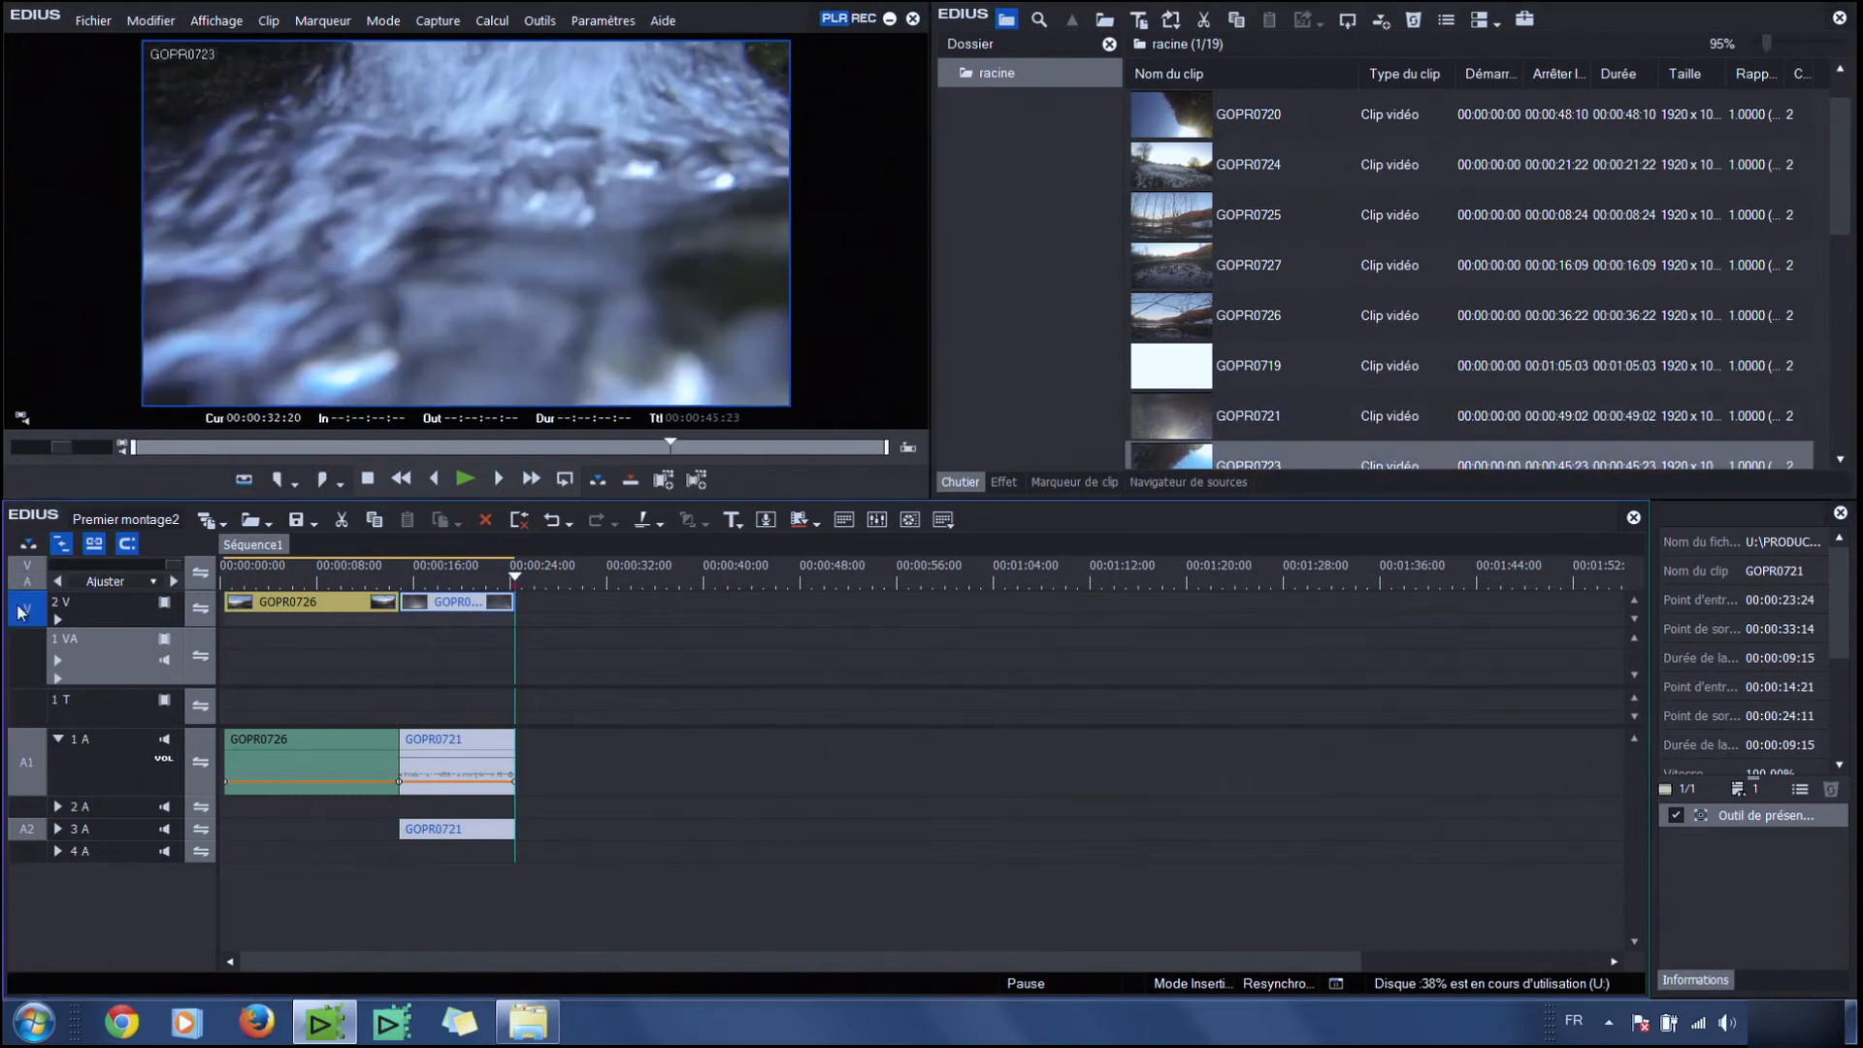
{"action": "left_click", "coordinate": [27, 806]}
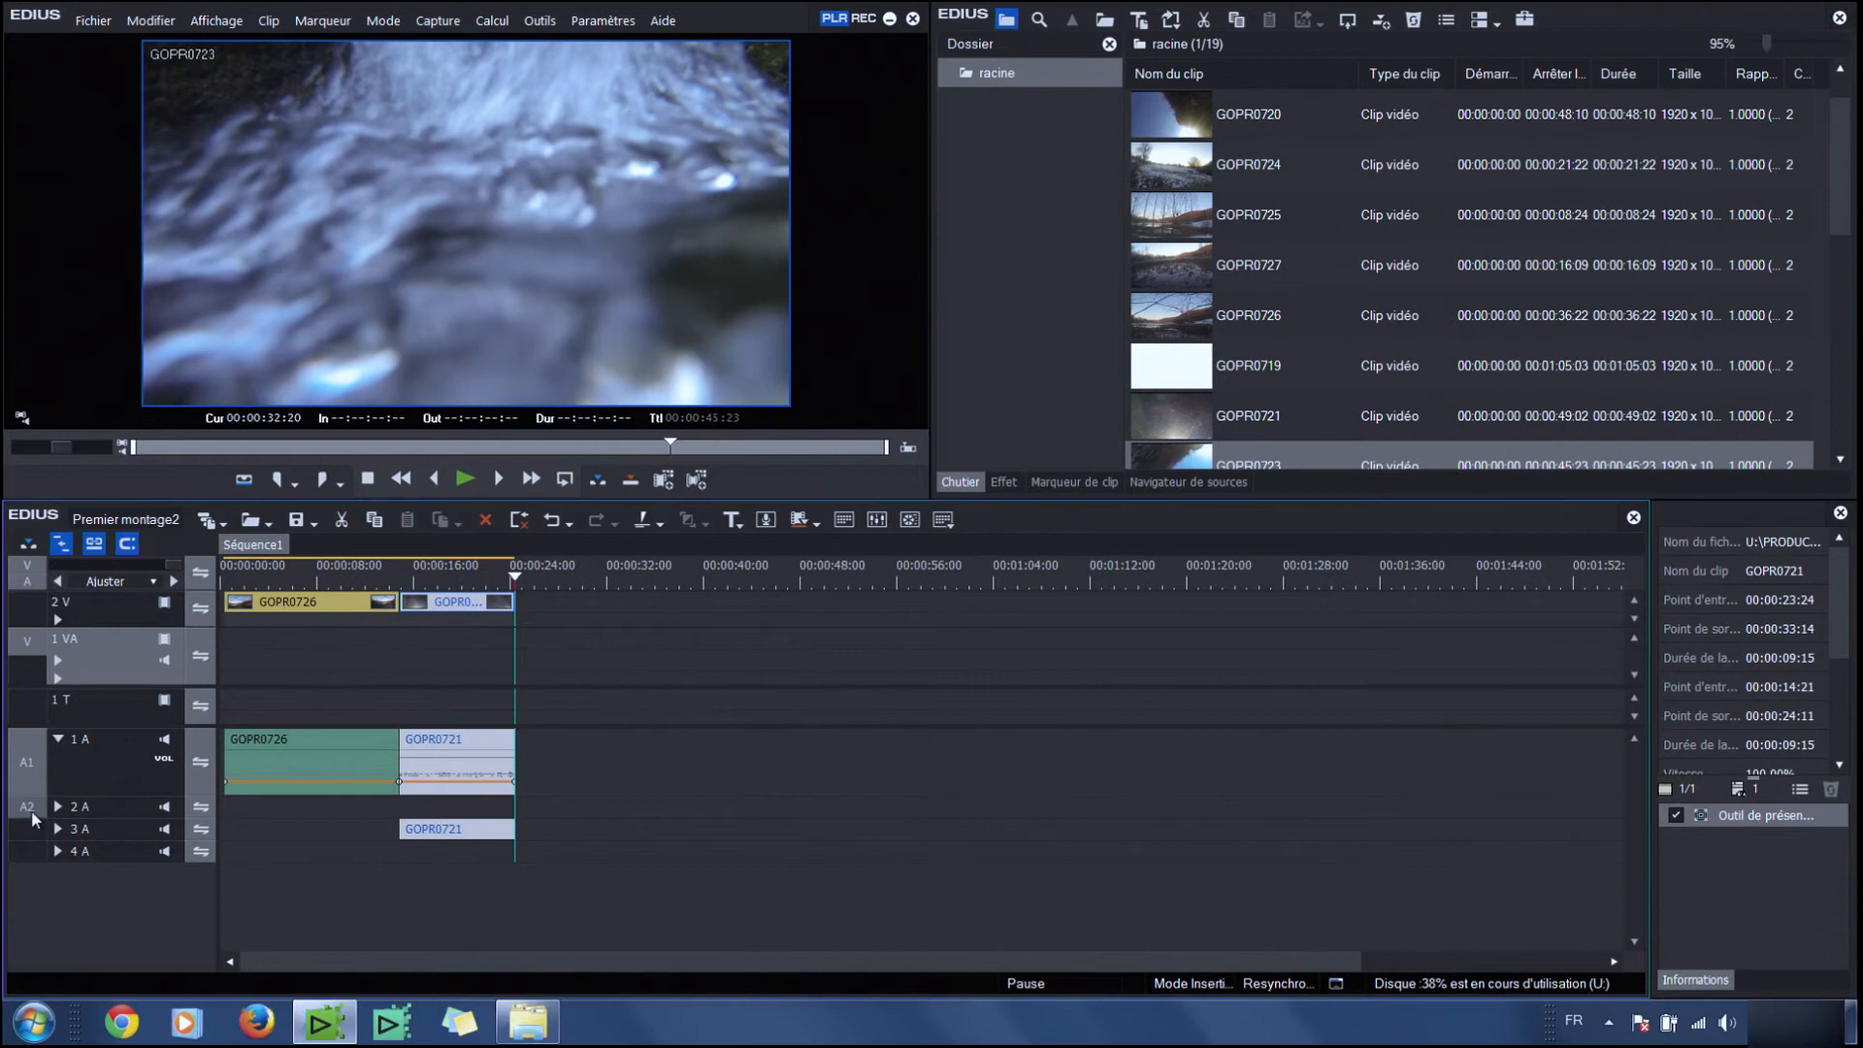
Insert GOPR0724 from 00:00:10:02 at 00:00:24:11 on track 1 VA, extending its end to about 00:00:36:06
{"action": "double_click", "coordinate": [1679, 165]}
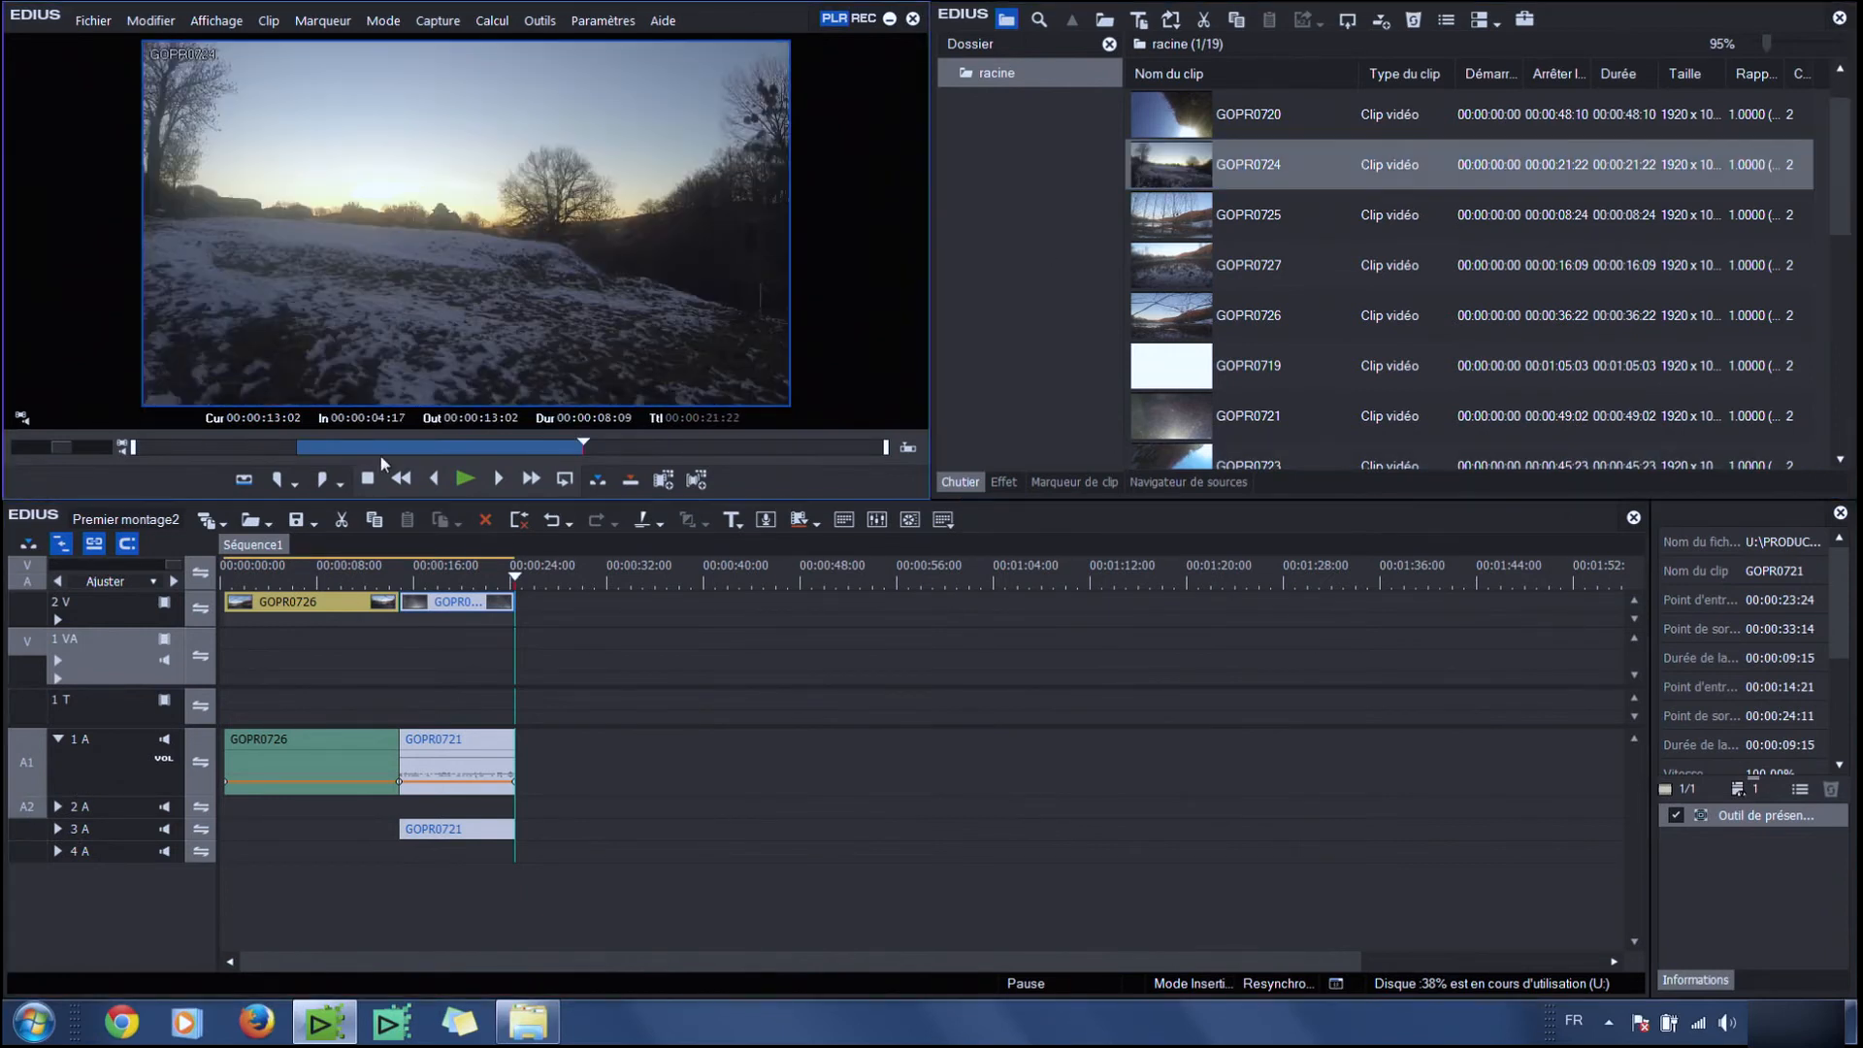
{"action": "left_click_drag", "start_coordinate": [393, 450], "coordinate": [480, 447]}
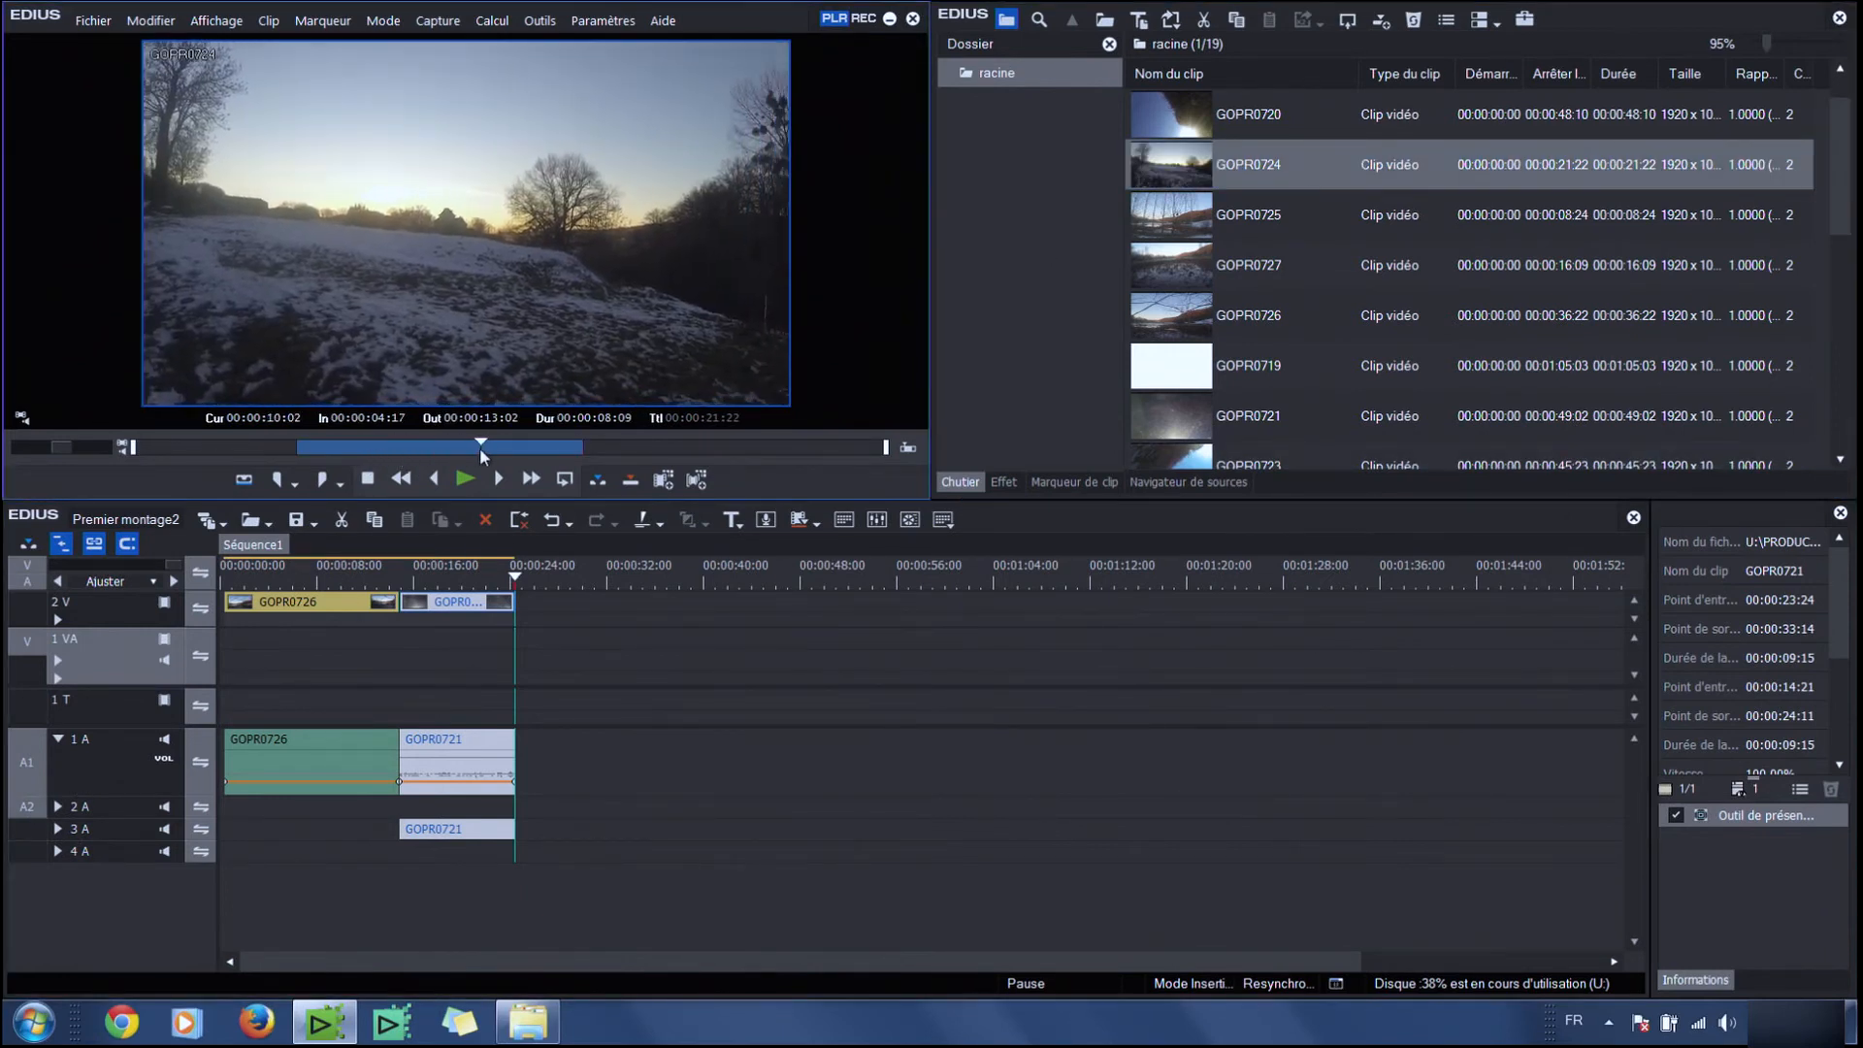
{"action": "left_click", "coordinate": [278, 478]}
{"action": "left_click", "coordinate": [621, 446]}
{"action": "left_click", "coordinate": [323, 479]}
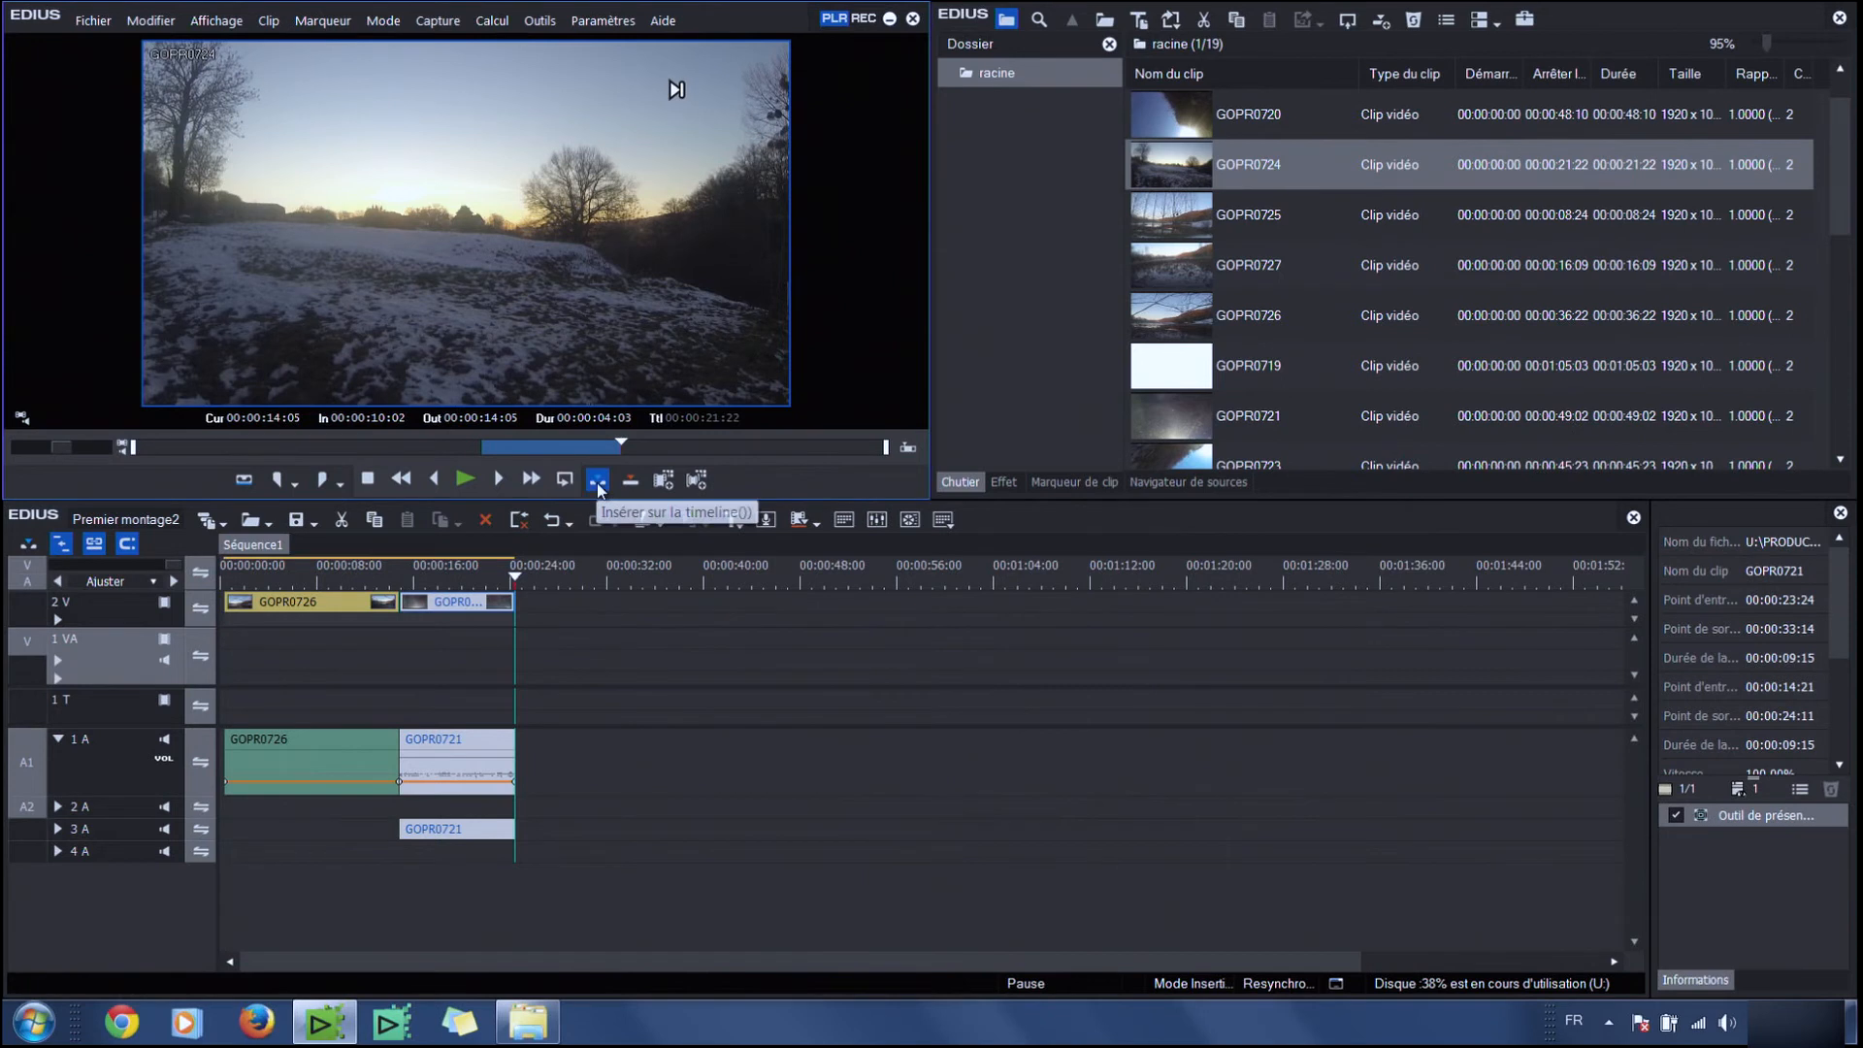
{"action": "left_click", "coordinate": [596, 480]}
{"action": "left_click_drag", "start_coordinate": [564, 640], "coordinate": [659, 640]}
Overwrite GOPR0726 at 00:00:28:04 on track 2 V with its audio patched to tracks 3 A and 4 A
{"action": "left_click", "coordinate": [558, 587]}
{"action": "left_click", "coordinate": [559, 582]}
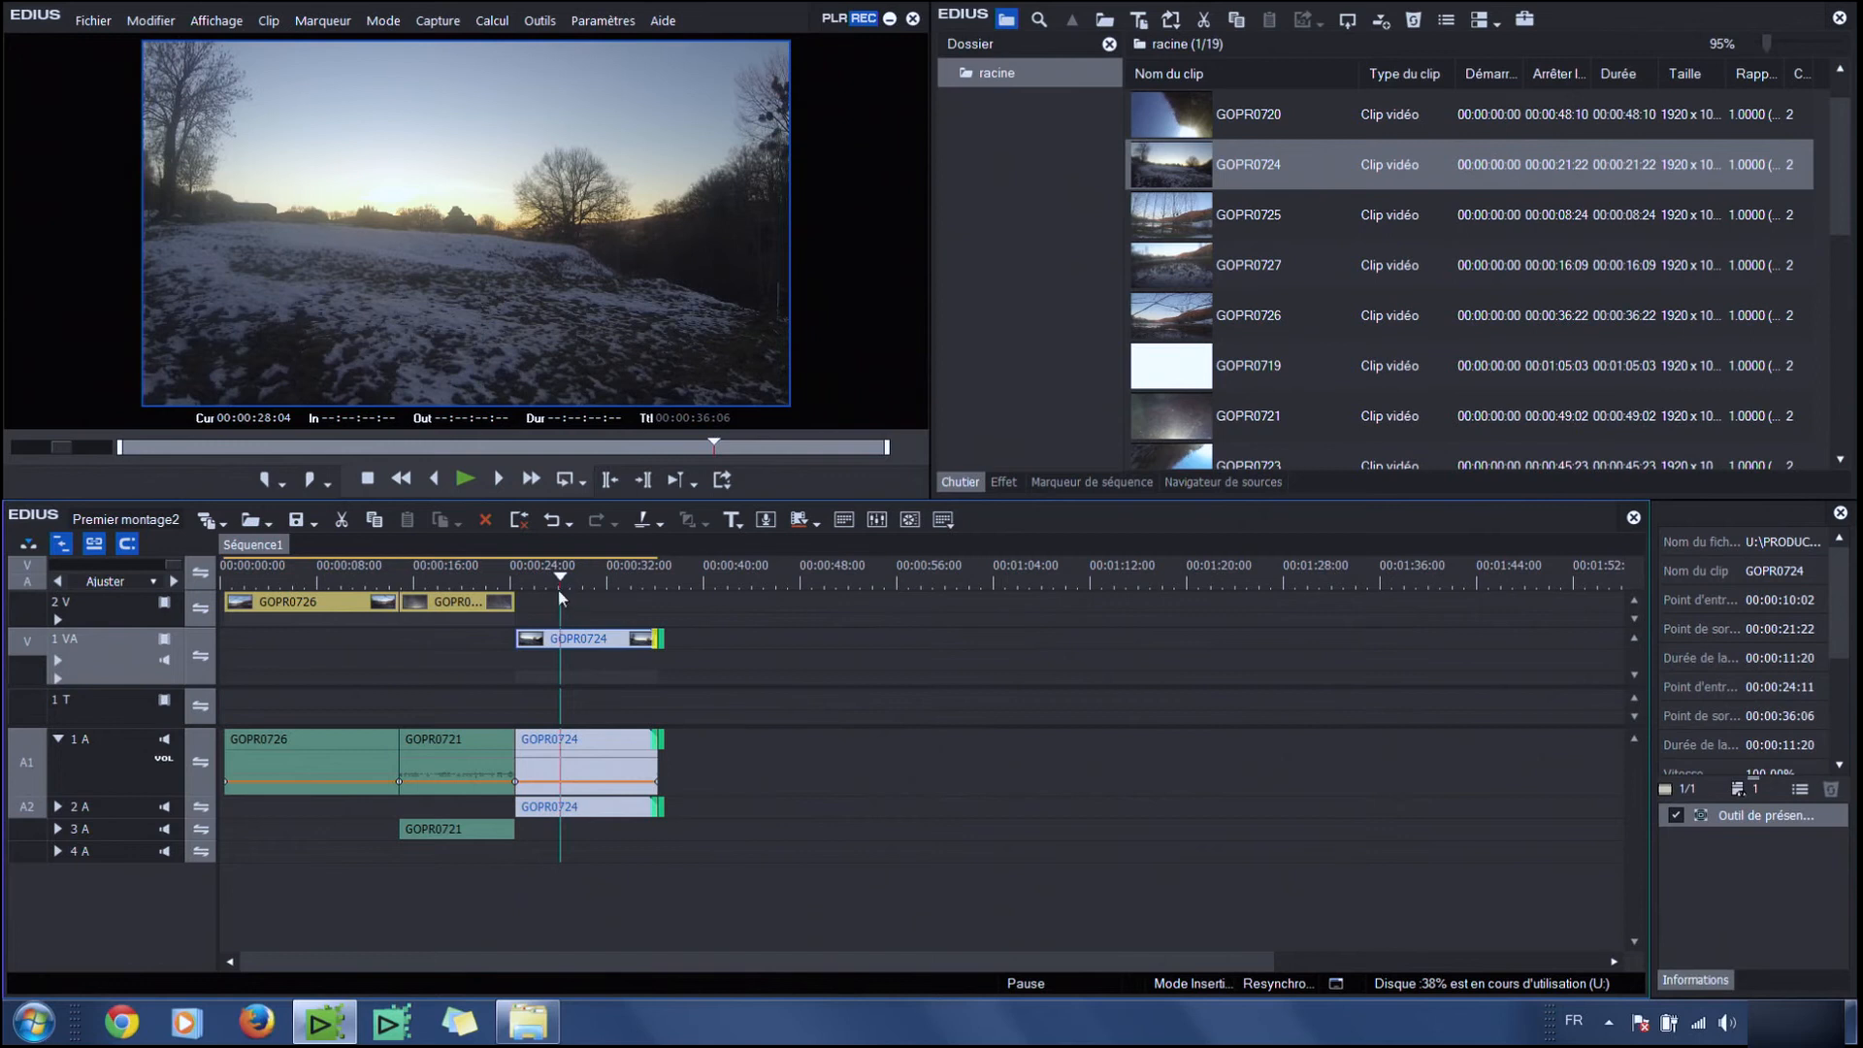
{"action": "left_click", "coordinate": [29, 611]}
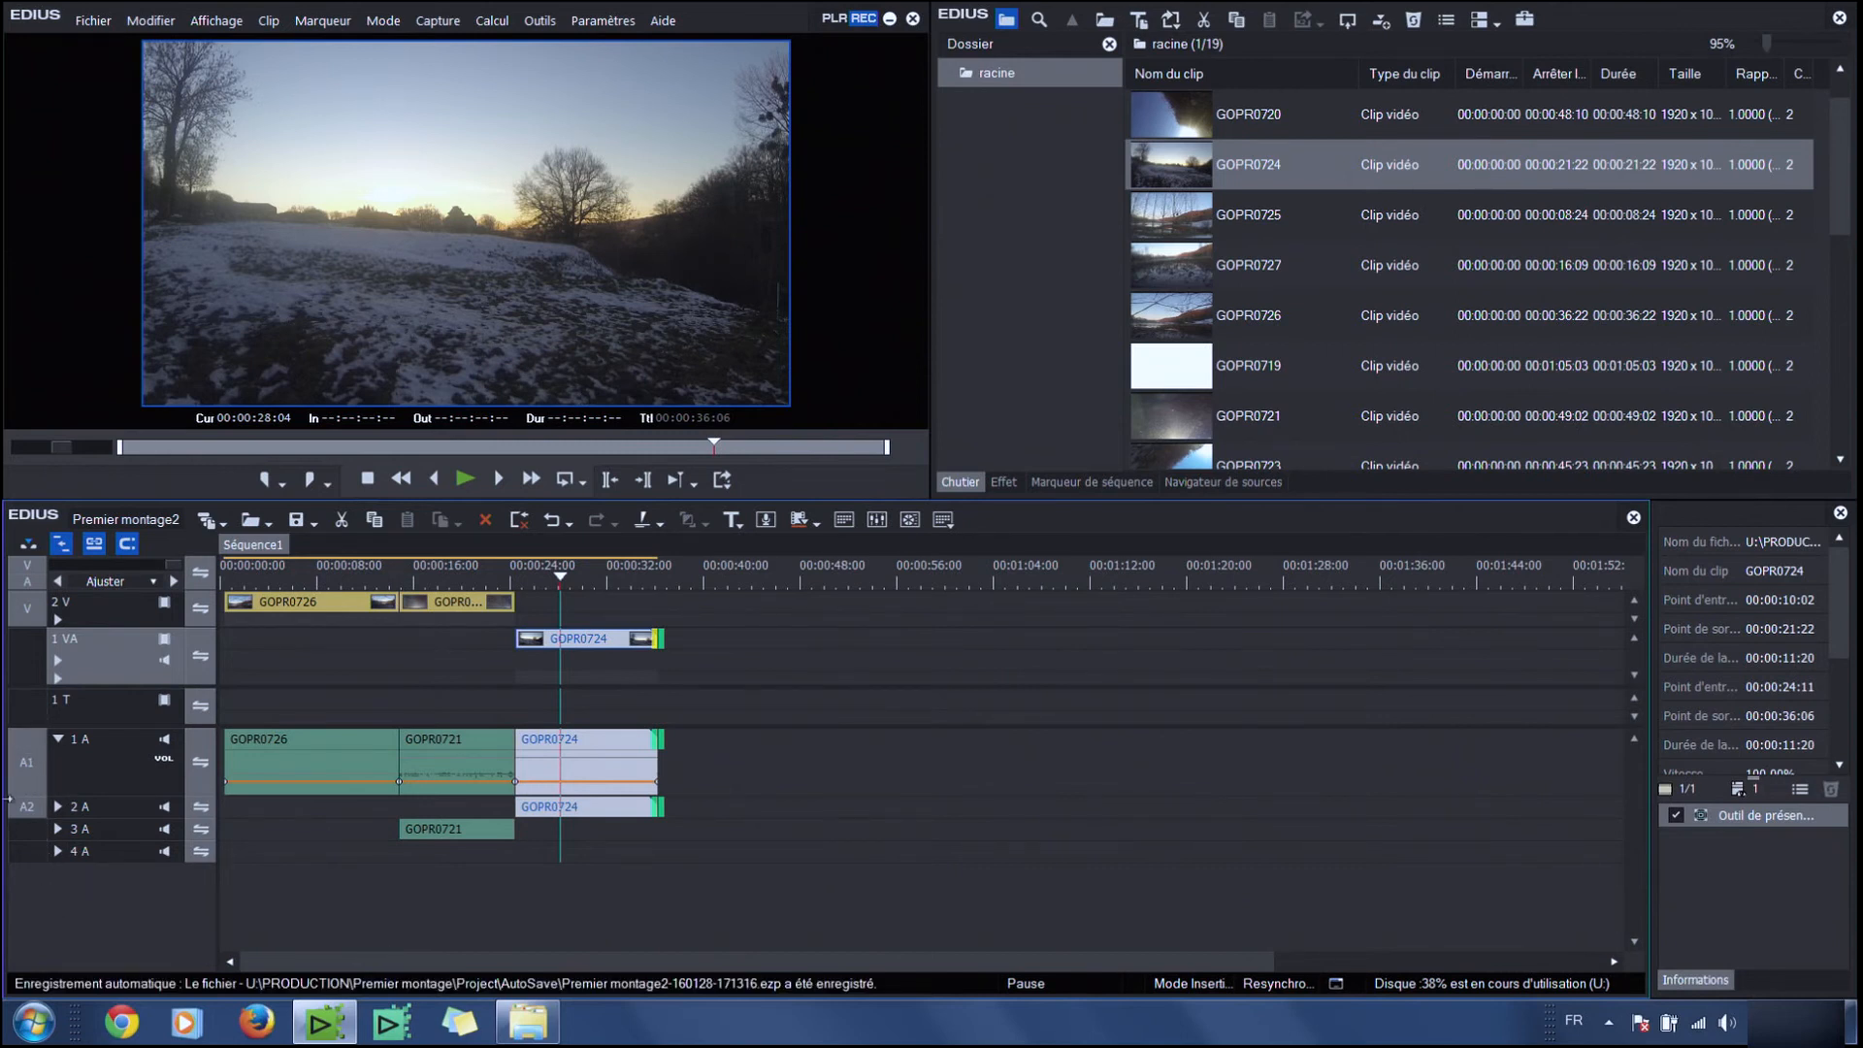
{"action": "mouse_move", "coordinate": [26, 806]}
{"action": "left_mouse_down"}
{"action": "mouse_move", "coordinate": [28, 854]}
{"action": "mouse_move", "coordinate": [27, 811]}
{"action": "mouse_move", "coordinate": [27, 854]}
{"action": "mouse_move", "coordinate": [27, 833]}
{"action": "left_mouse_up"}
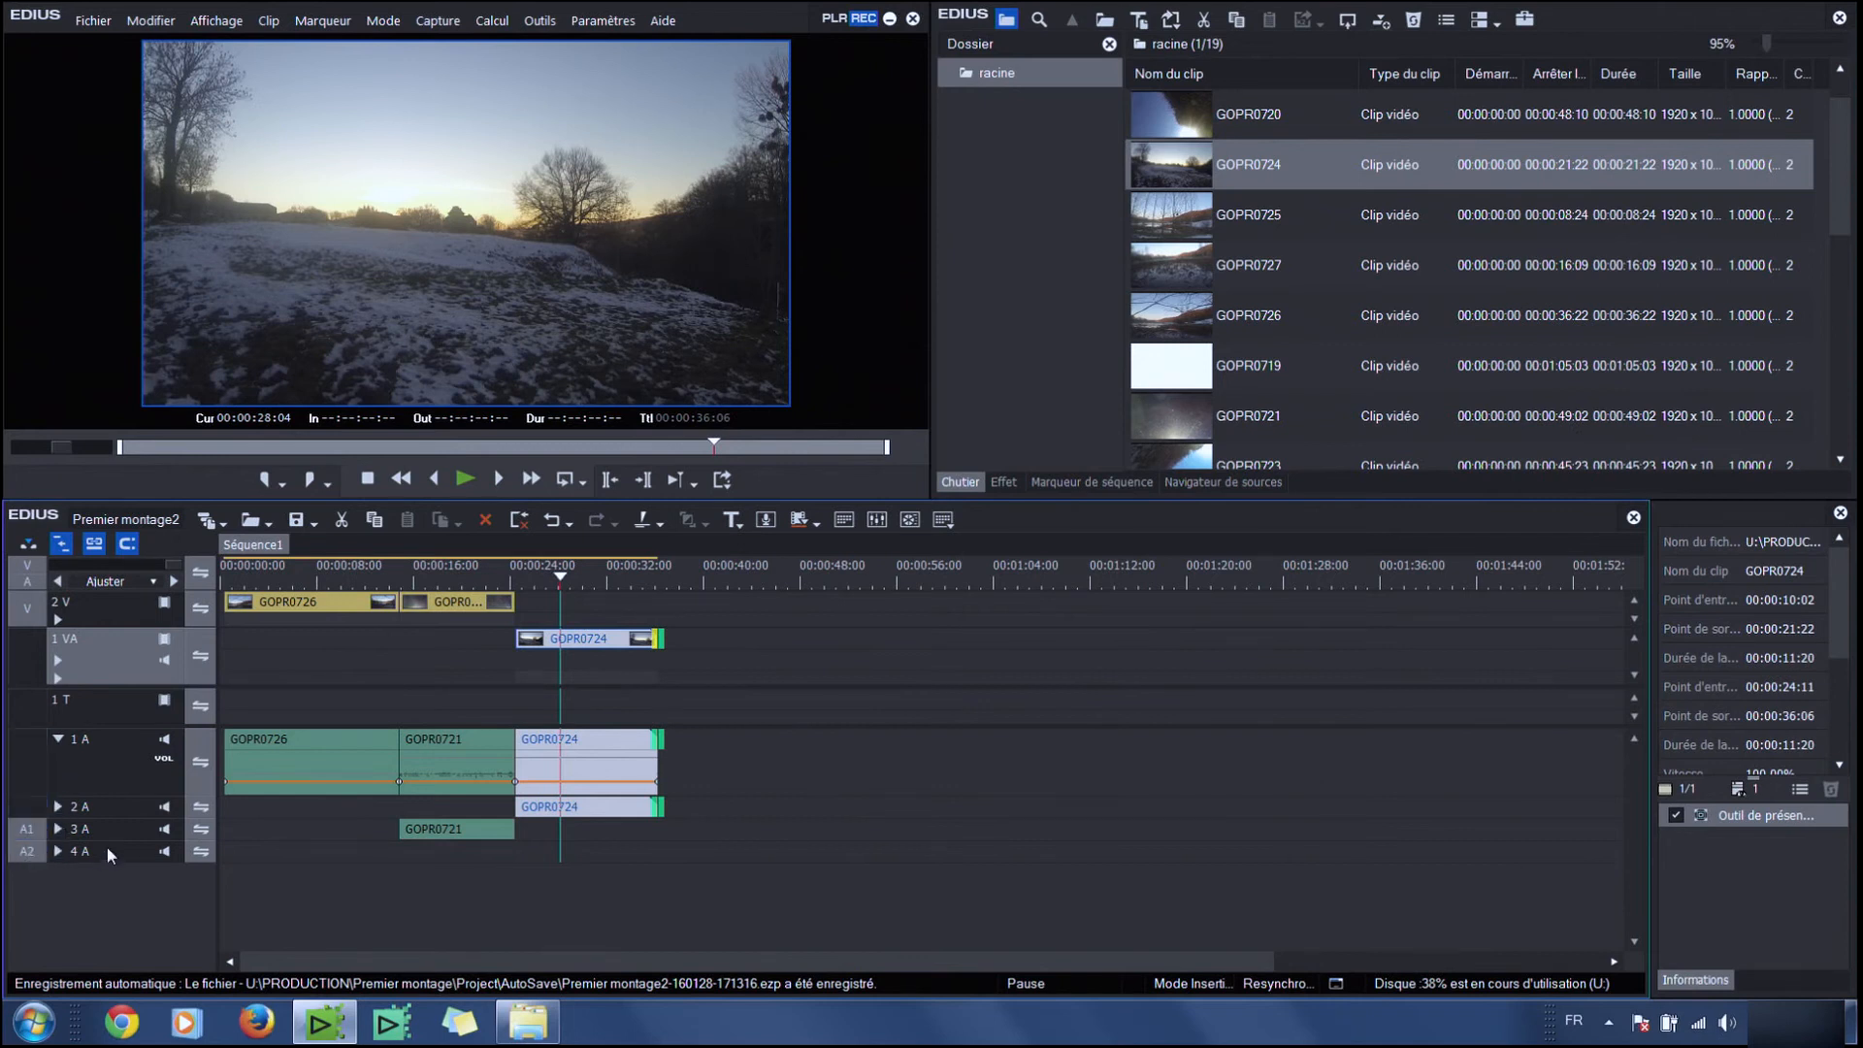
{"action": "double_click", "coordinate": [1184, 317]}
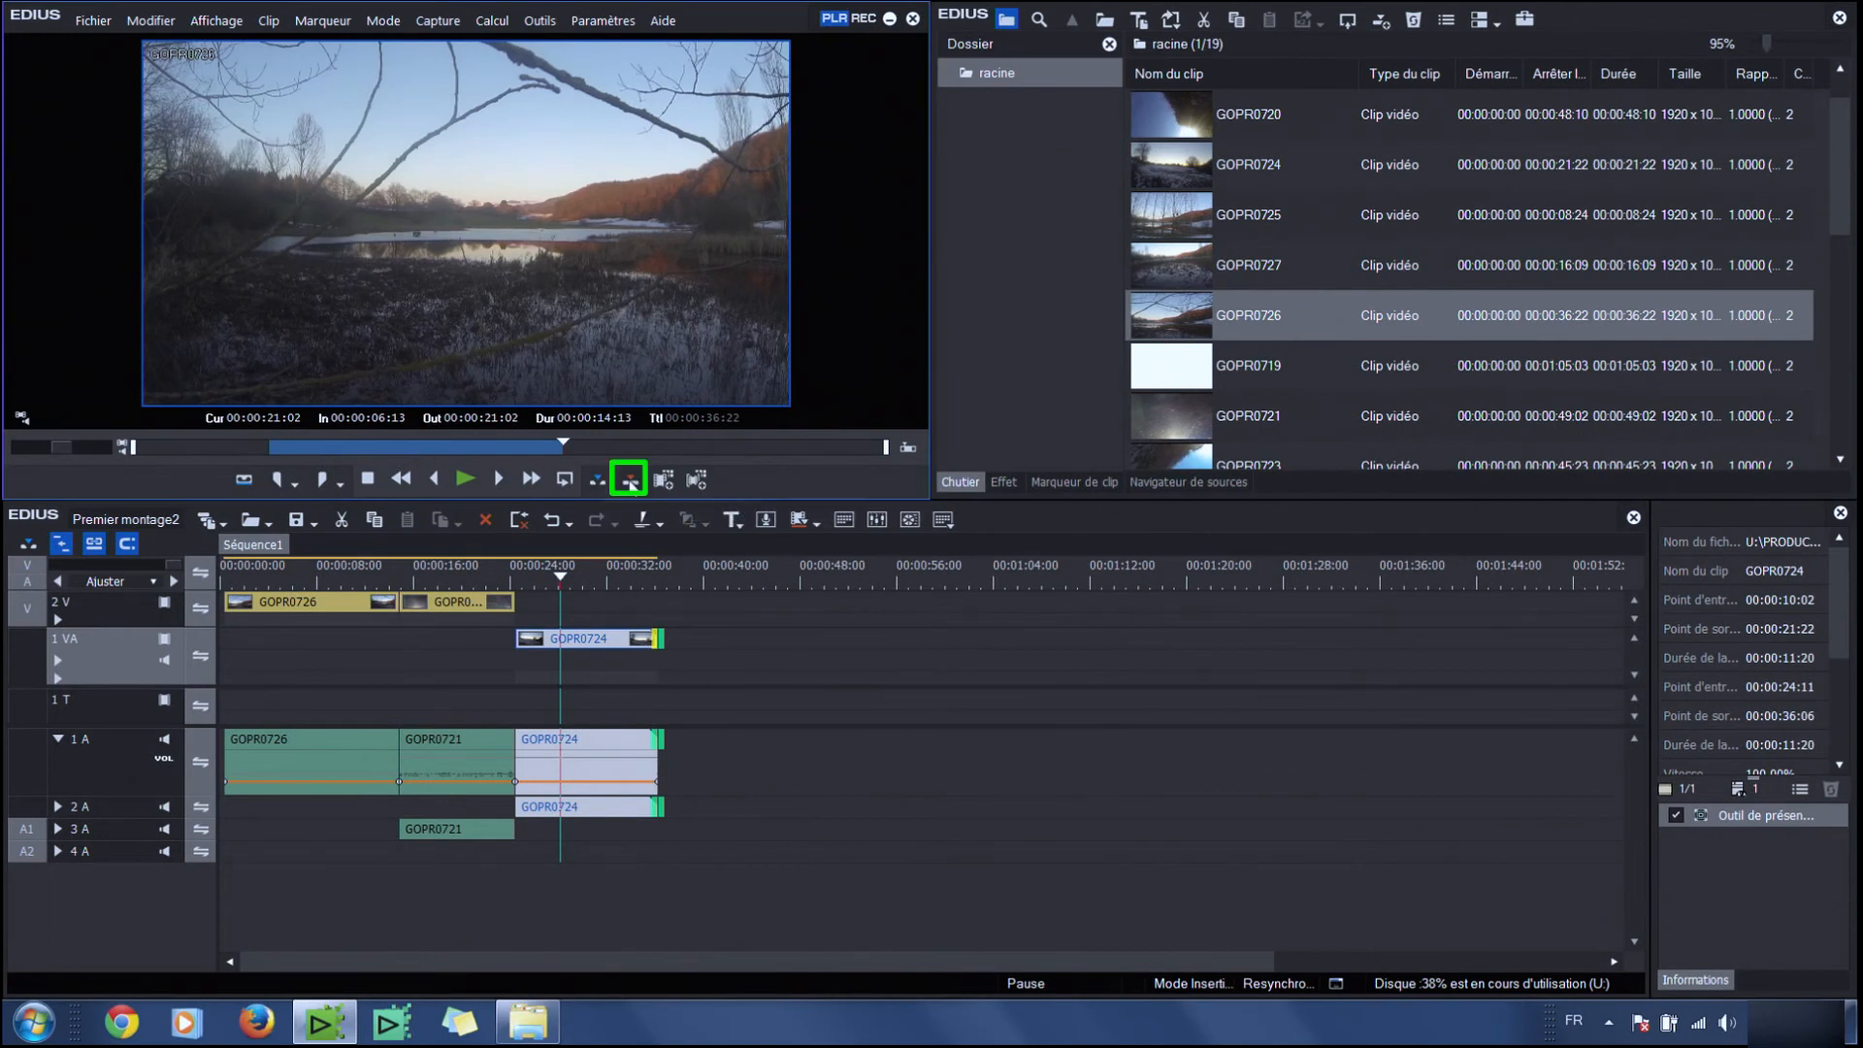
{"action": "left_click", "coordinate": [630, 479]}
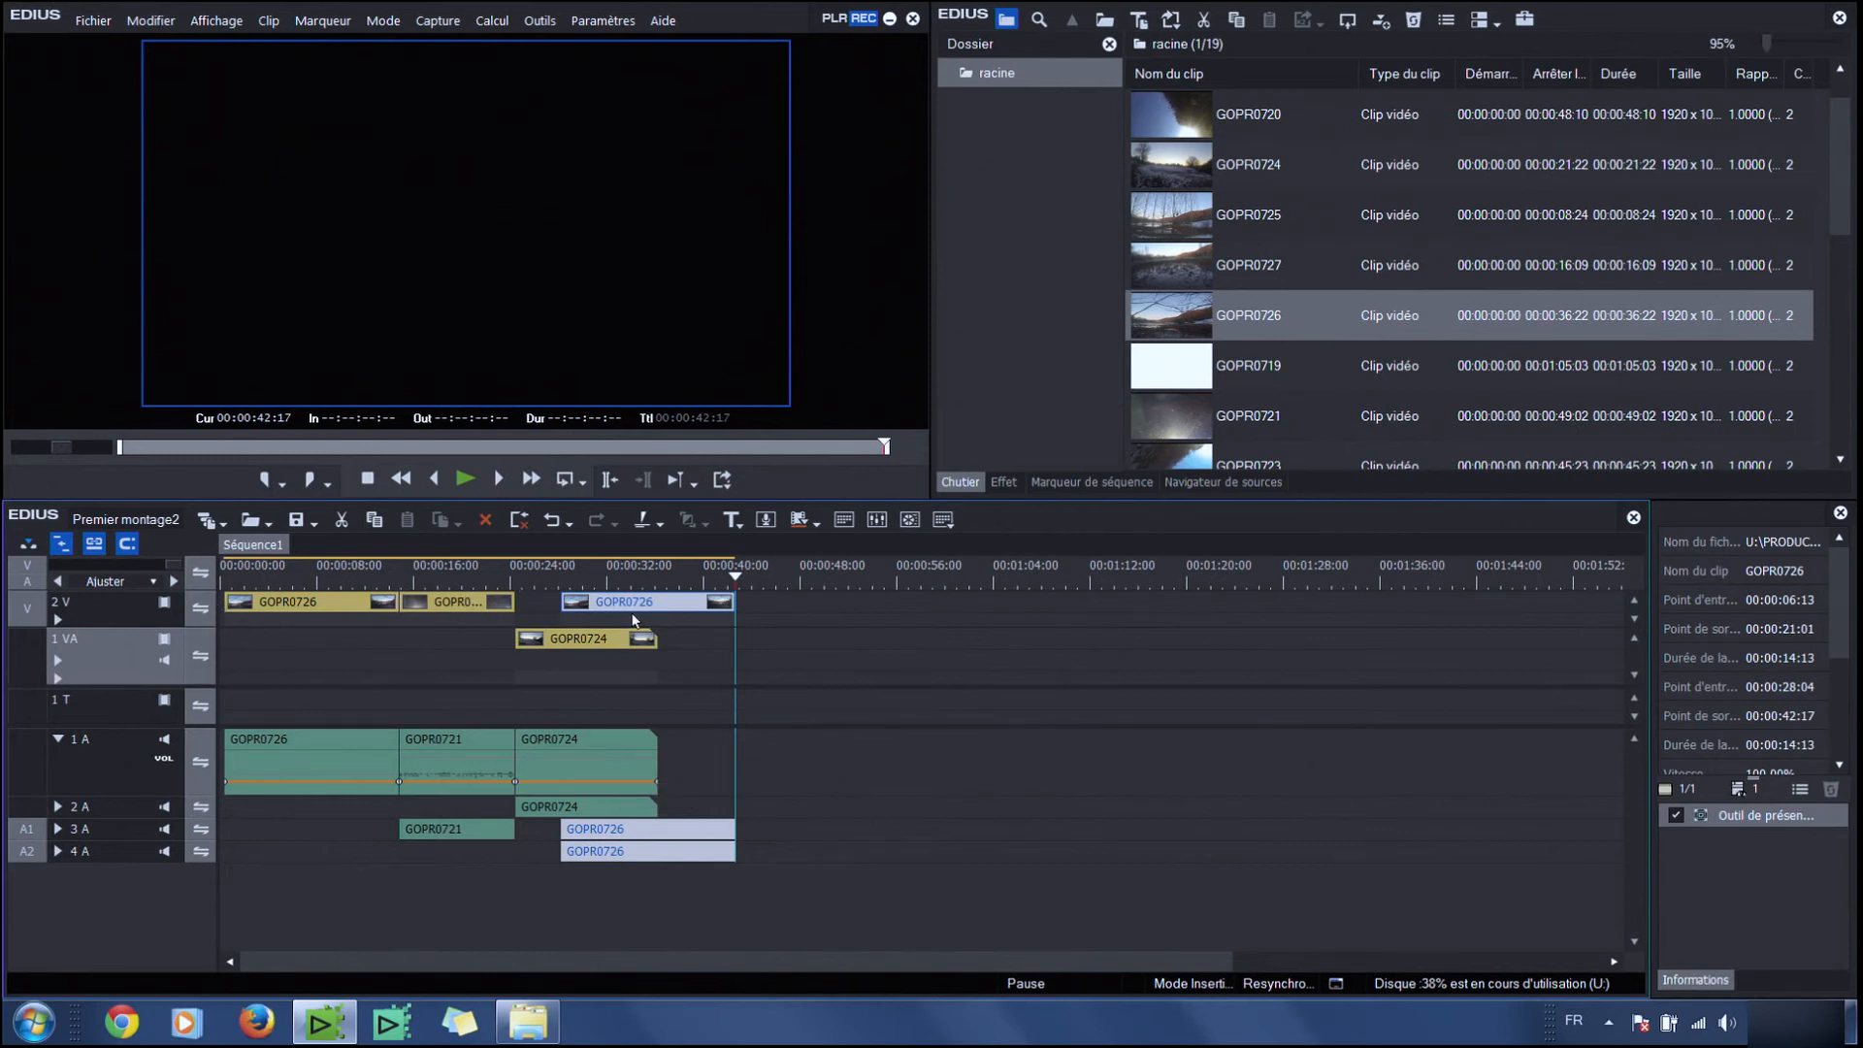
Add another copy of GOPR0726 on track 2 V right after the first, at 00:00:42:17
{"action": "left_click", "coordinate": [449, 614]}
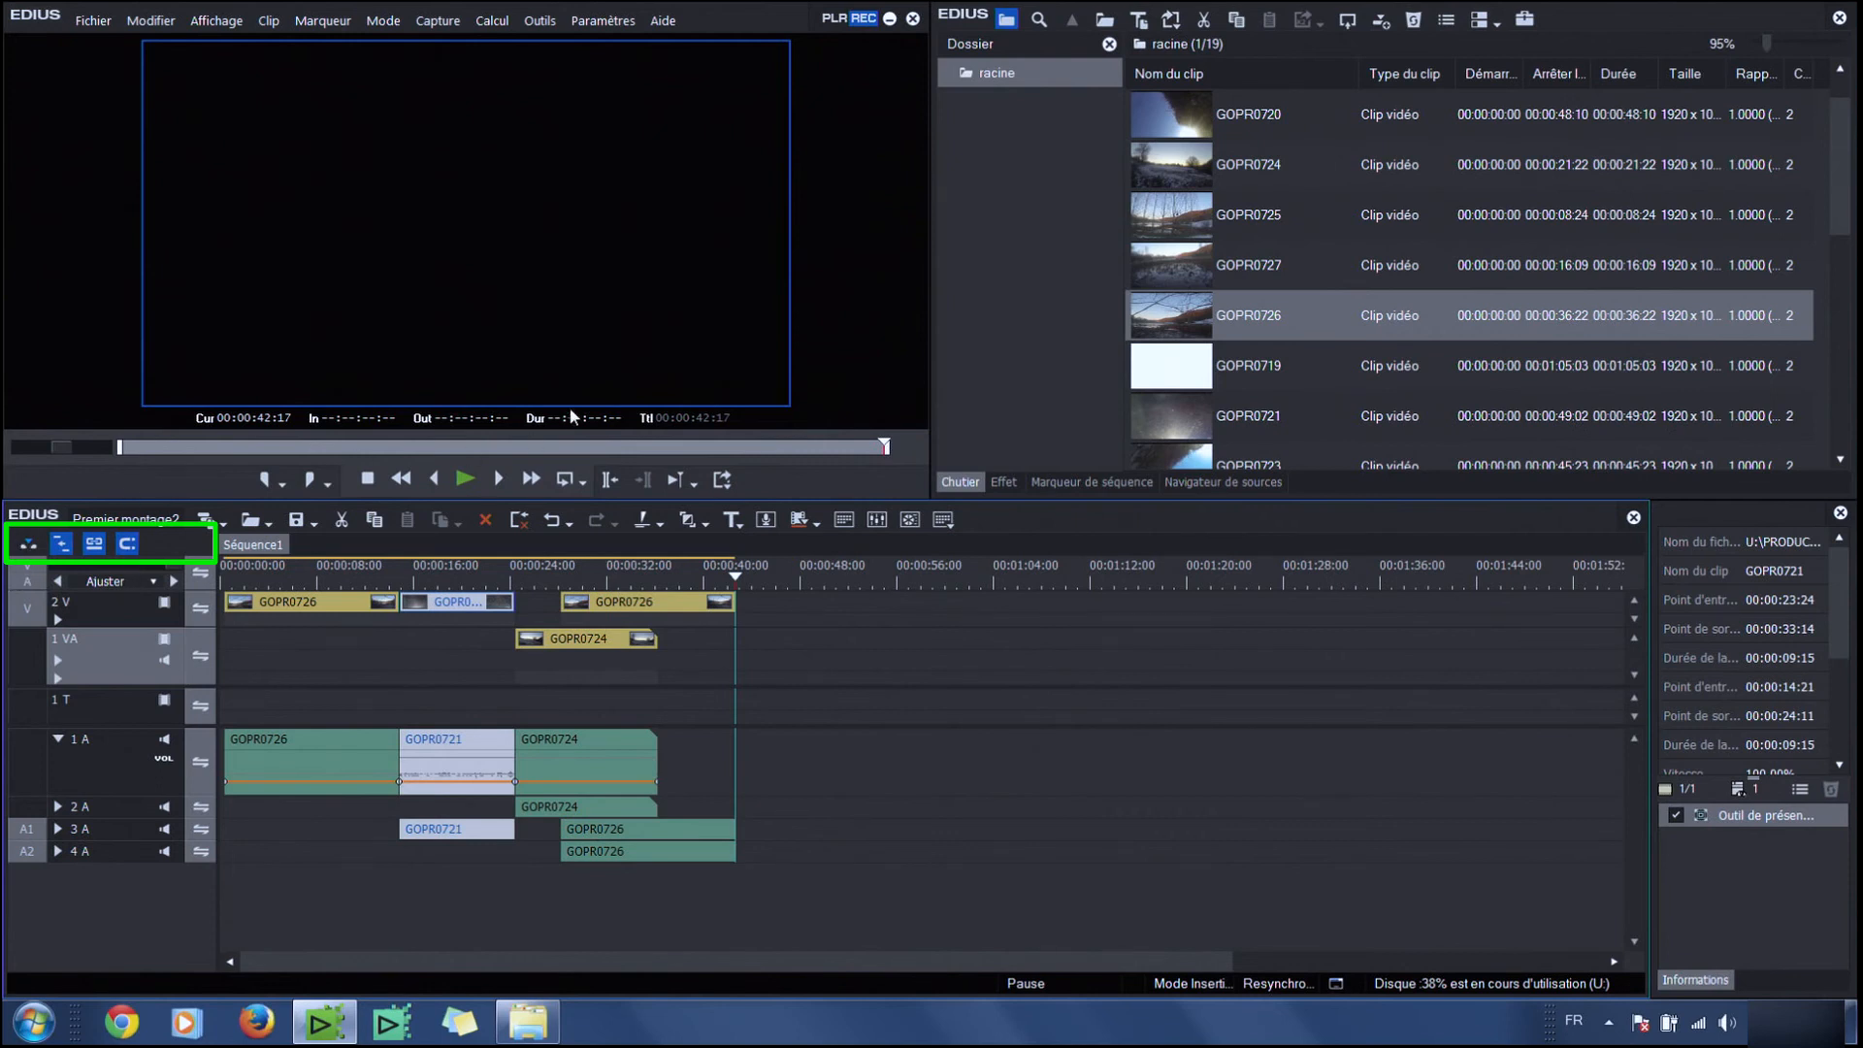
{"action": "left_click", "coordinate": [834, 18]}
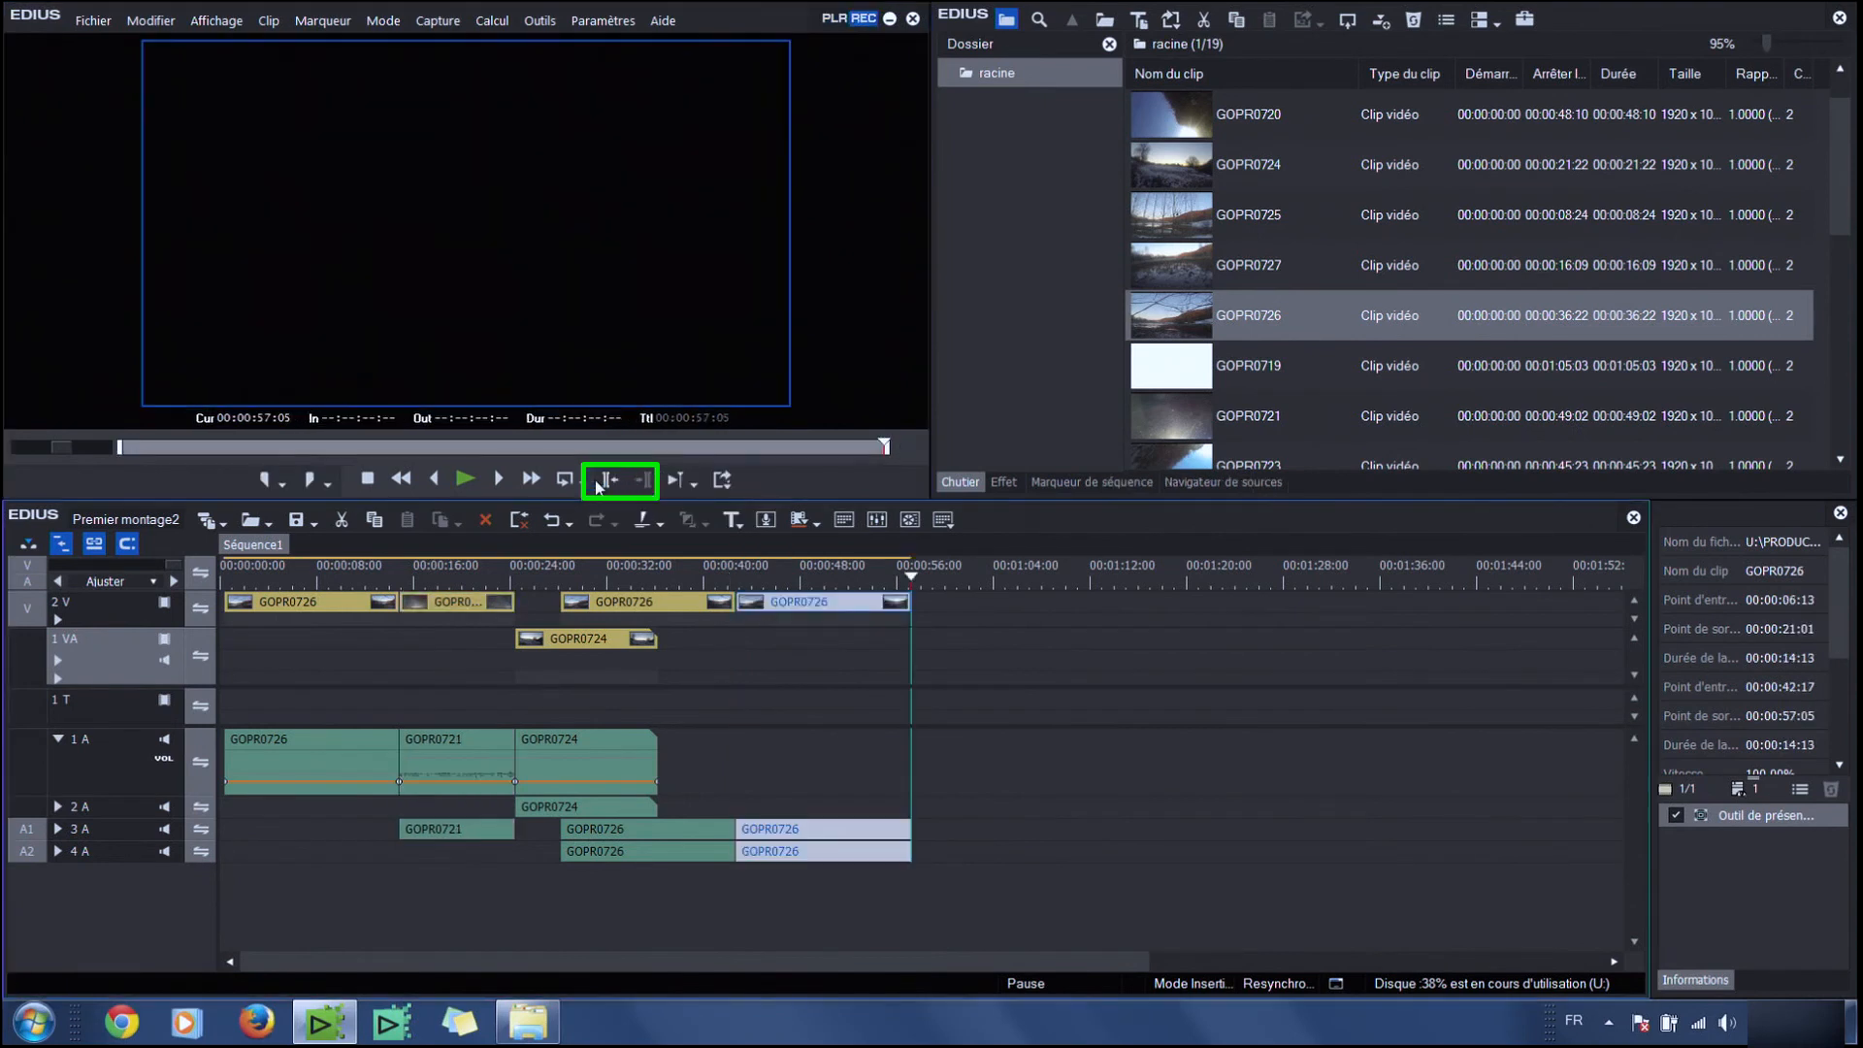
{"action": "left_click", "coordinate": [839, 18]}
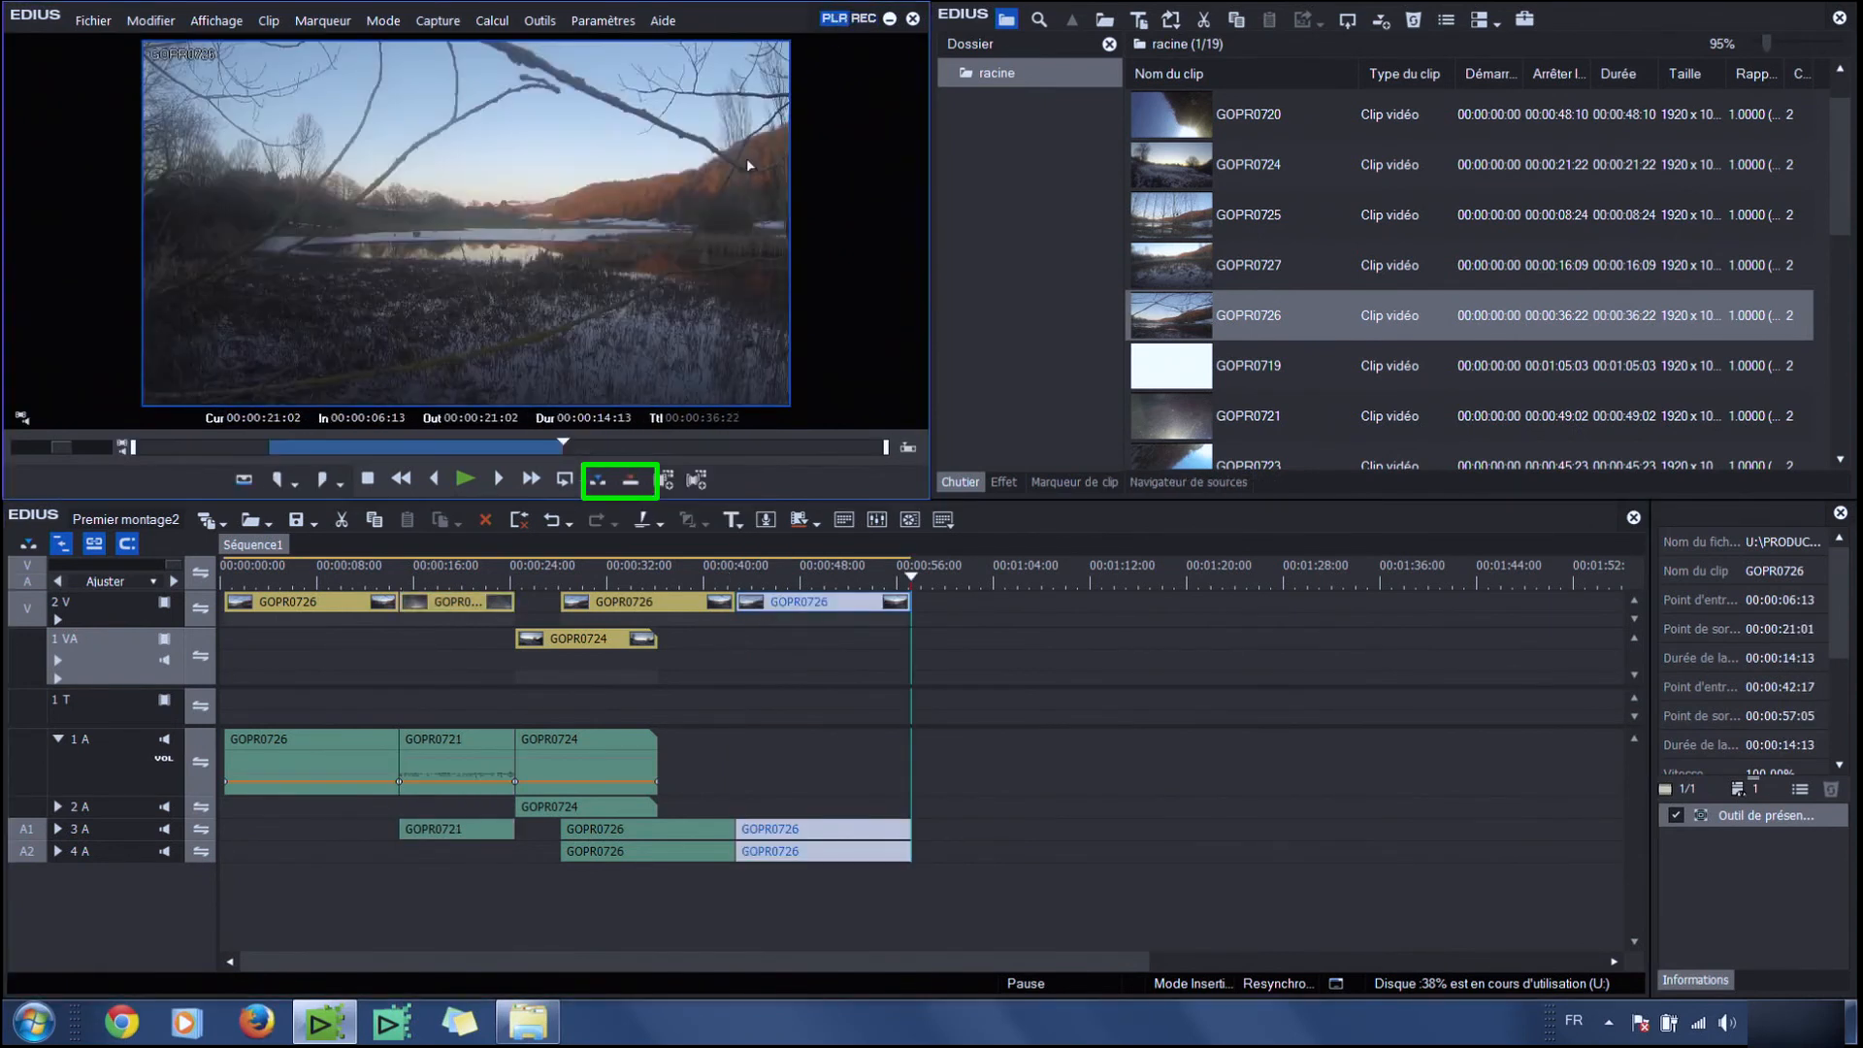
Add a third copy of GOPR0726 on track 2 V at the timeline position 00:00:45:15
{"action": "left_click", "coordinate": [771, 574]}
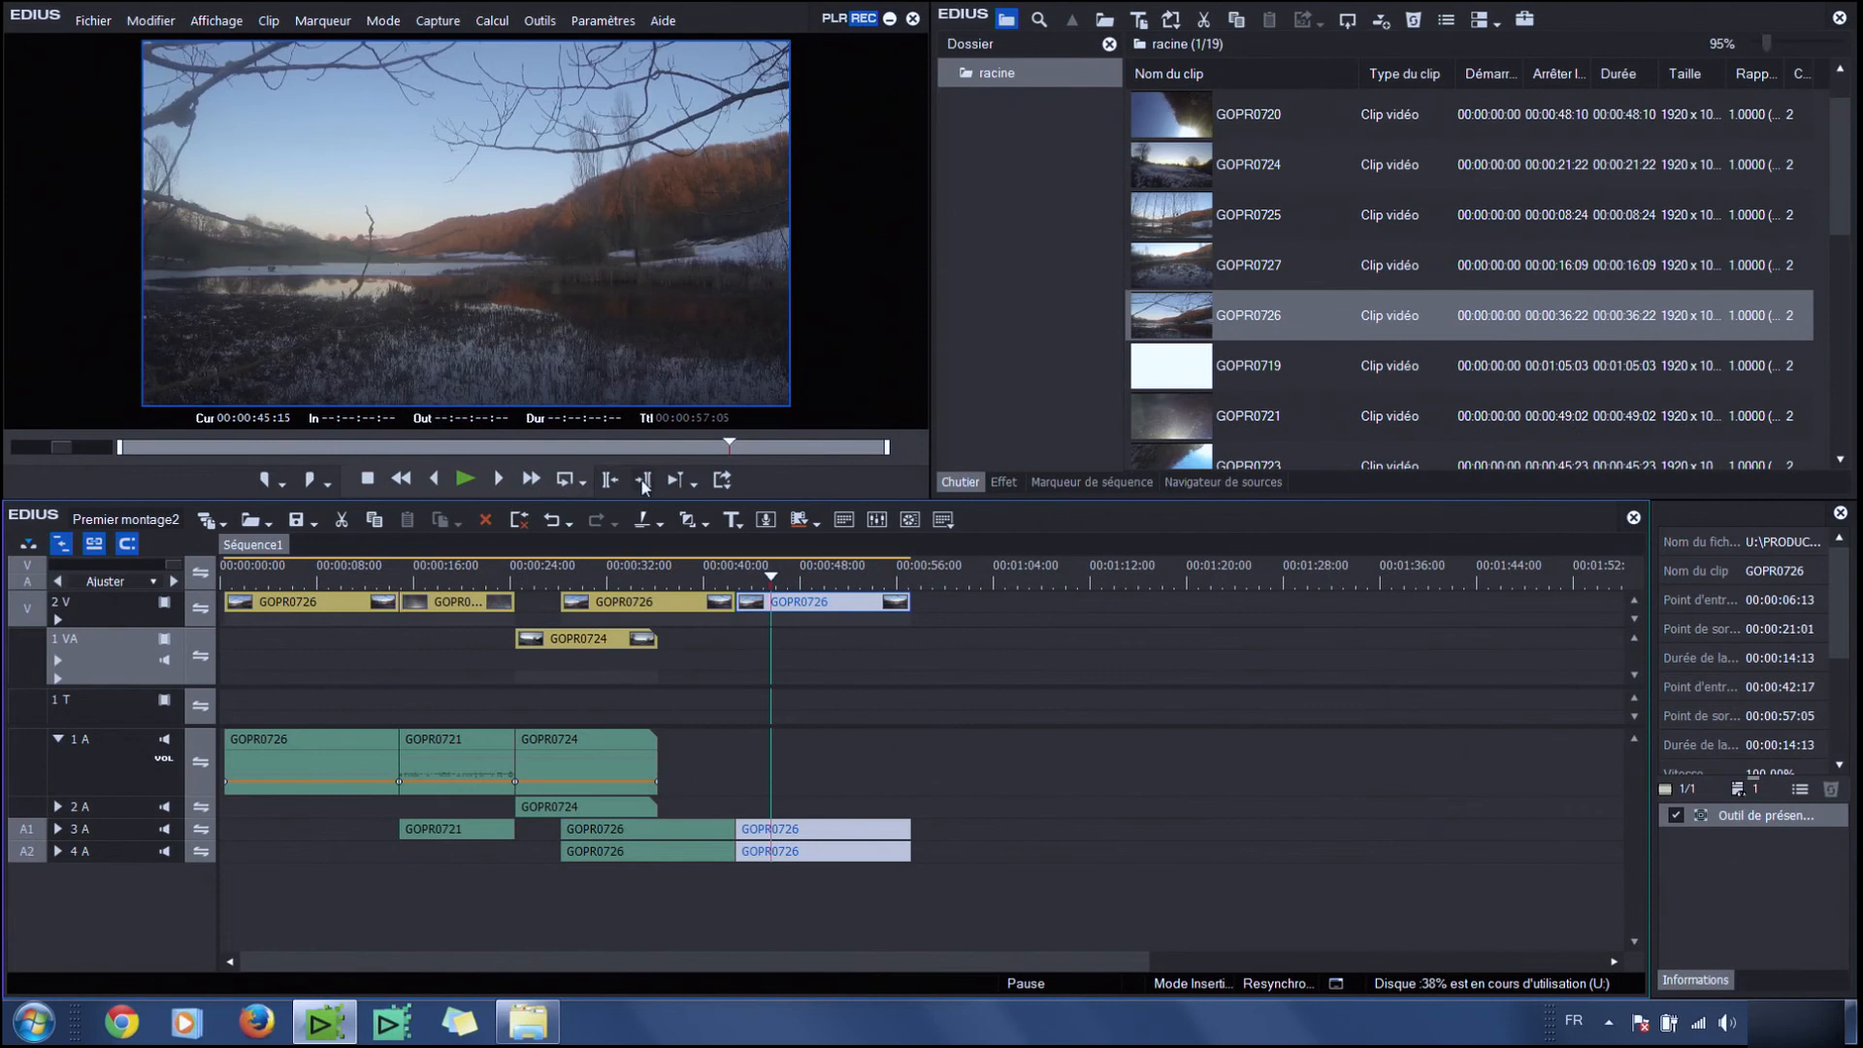
{"action": "left_click", "coordinate": [838, 18]}
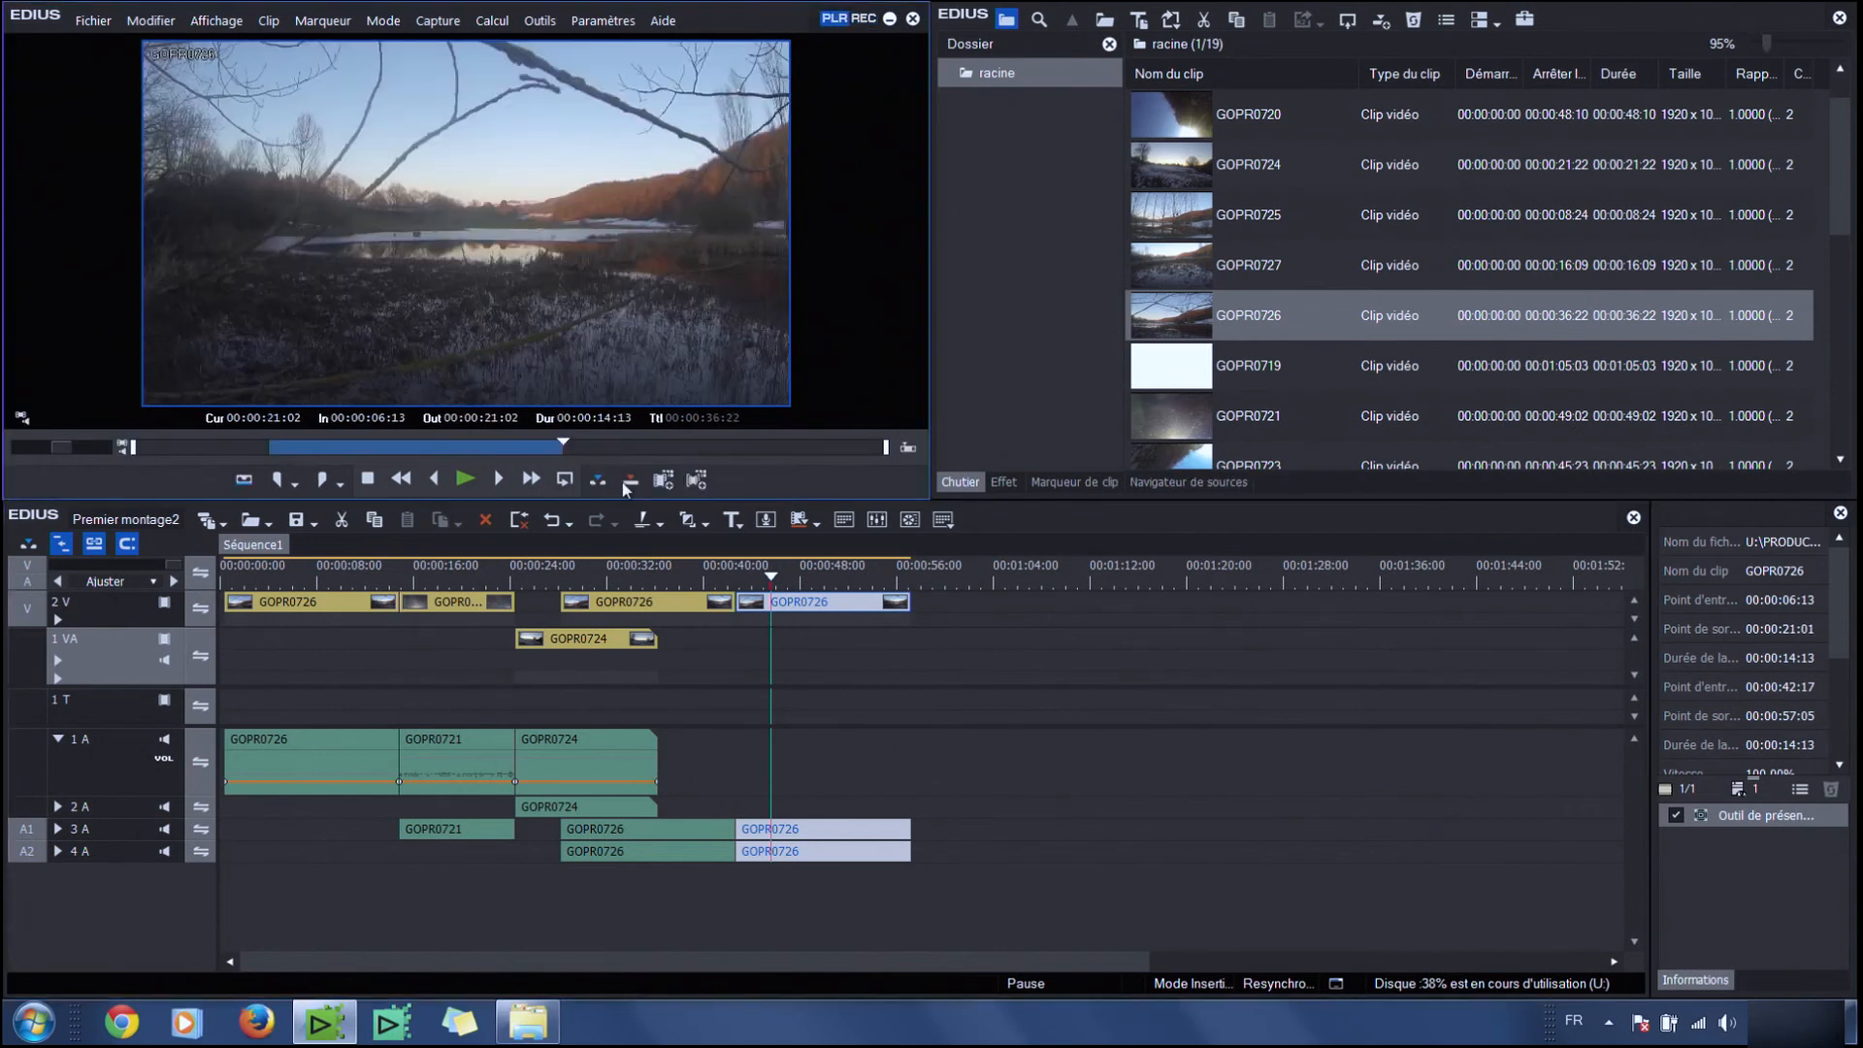
{"action": "left_click", "coordinate": [639, 480]}
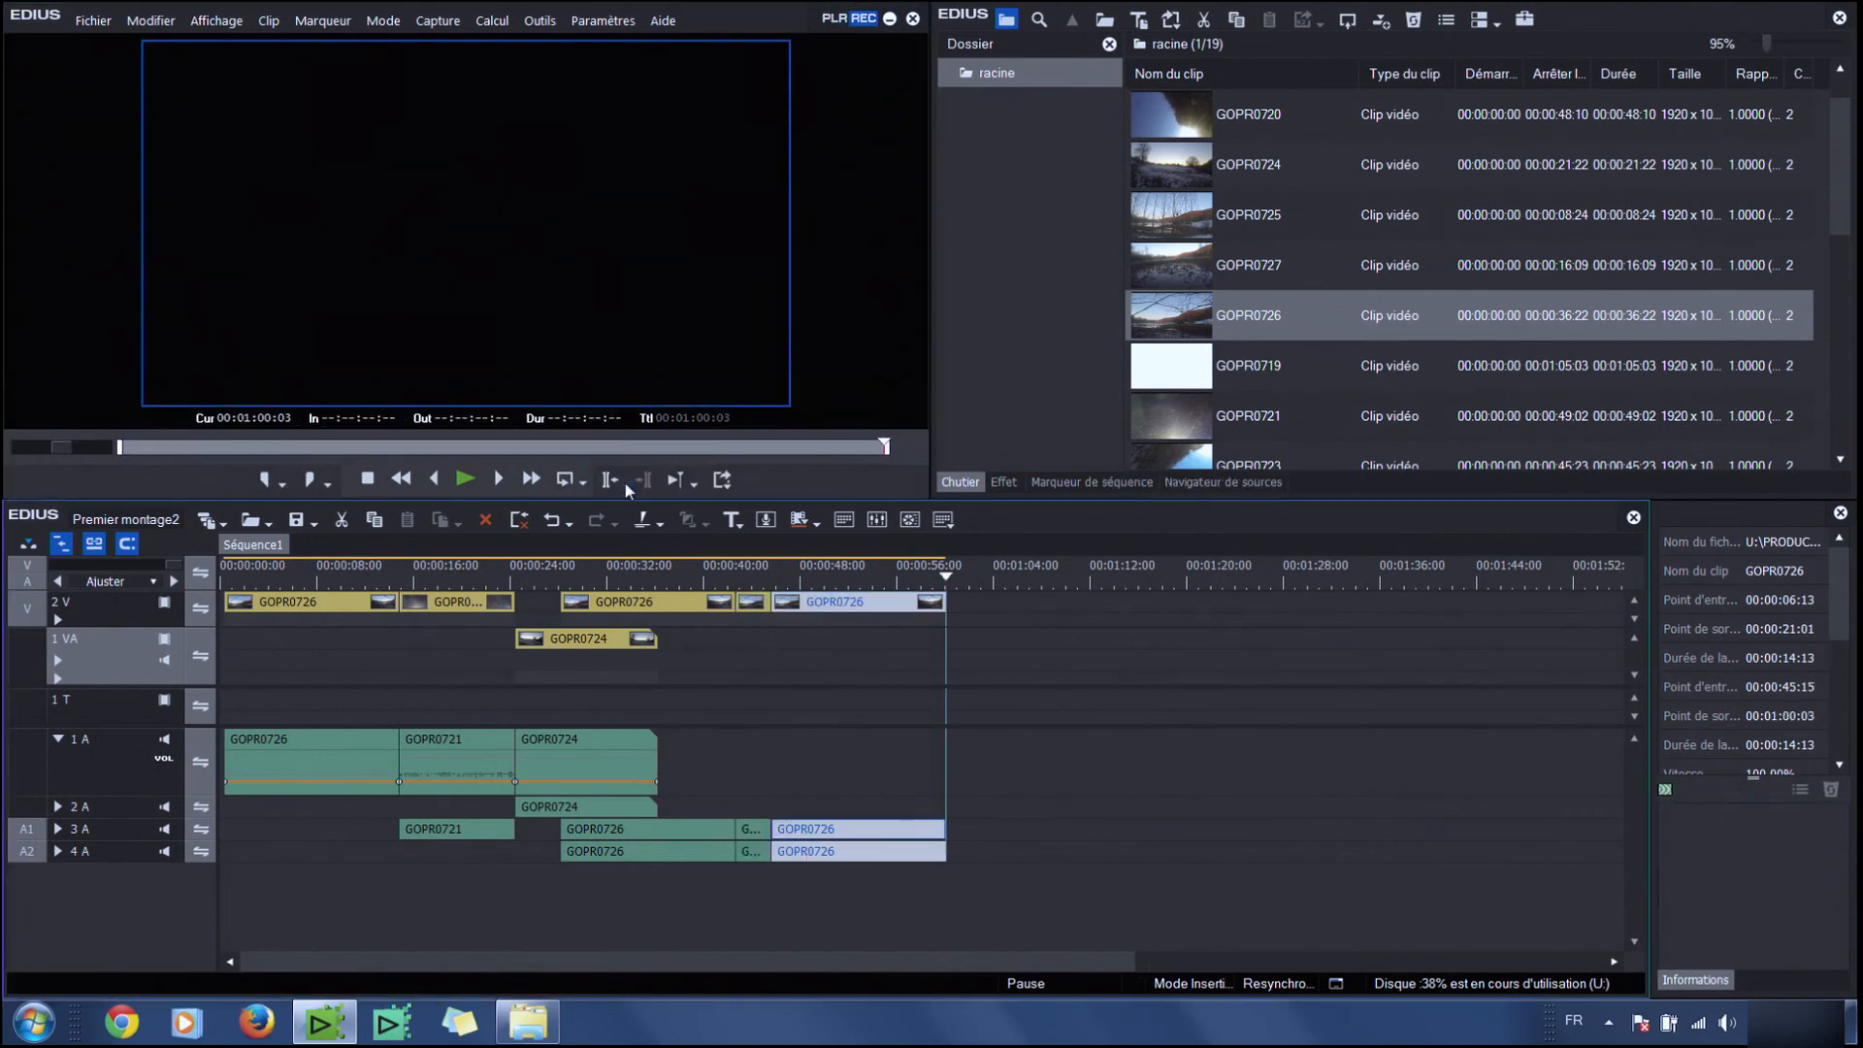
Undo the last GOPR0726 addition and switch the timeline edit mode between insert and overwrite
{"action": "left_click", "coordinate": [30, 547]}
{"action": "key", "text": "ctrl+z"}
{"action": "left_click", "coordinate": [30, 547]}
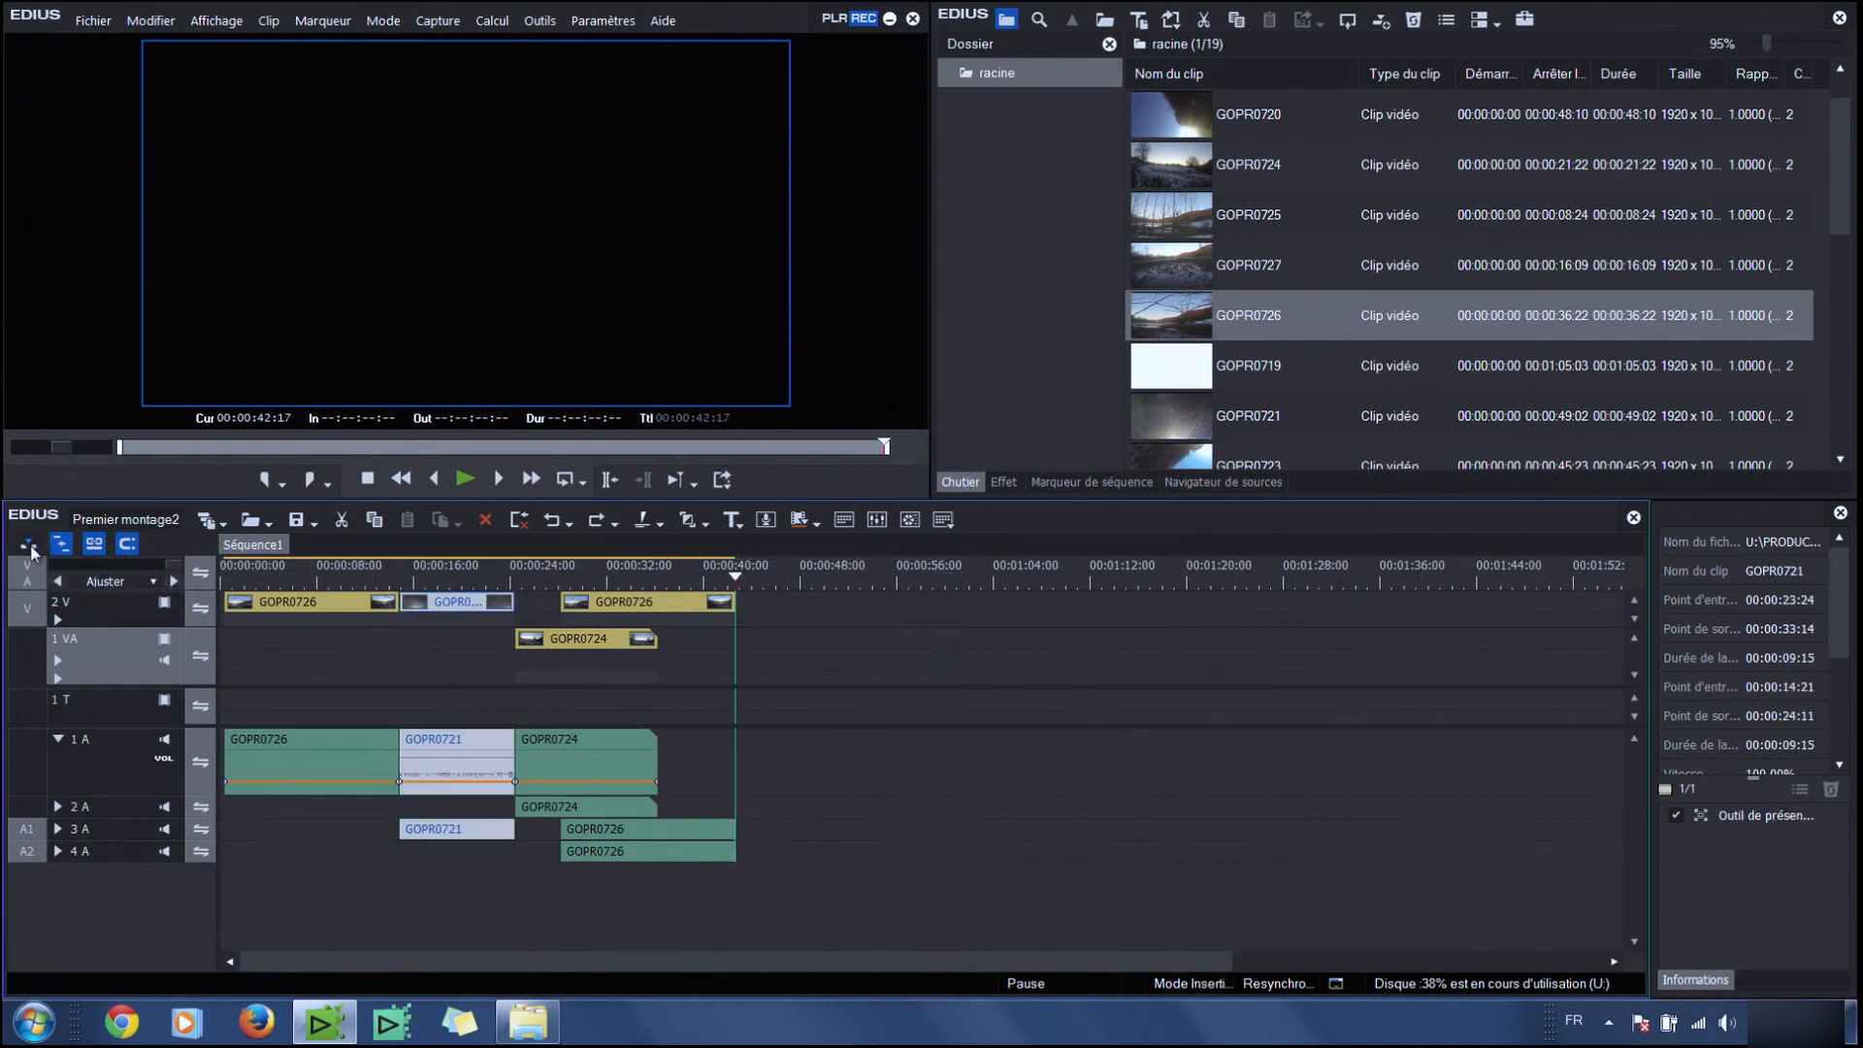
{"action": "left_click", "coordinate": [30, 549]}
{"action": "left_click", "coordinate": [29, 550]}
{"action": "left_click", "coordinate": [27, 550]}
{"action": "left_click", "coordinate": [27, 547]}
{"action": "left_click", "coordinate": [28, 547]}
{"action": "left_click", "coordinate": [28, 546]}
{"action": "left_click", "coordinate": [28, 549]}
Ripple-delete the GOPR0721 clip on track 2 V, then undo the deletion
{"action": "left_click", "coordinate": [62, 546]}
{"action": "left_click", "coordinate": [62, 546]}
{"action": "key", "text": "Delete"}
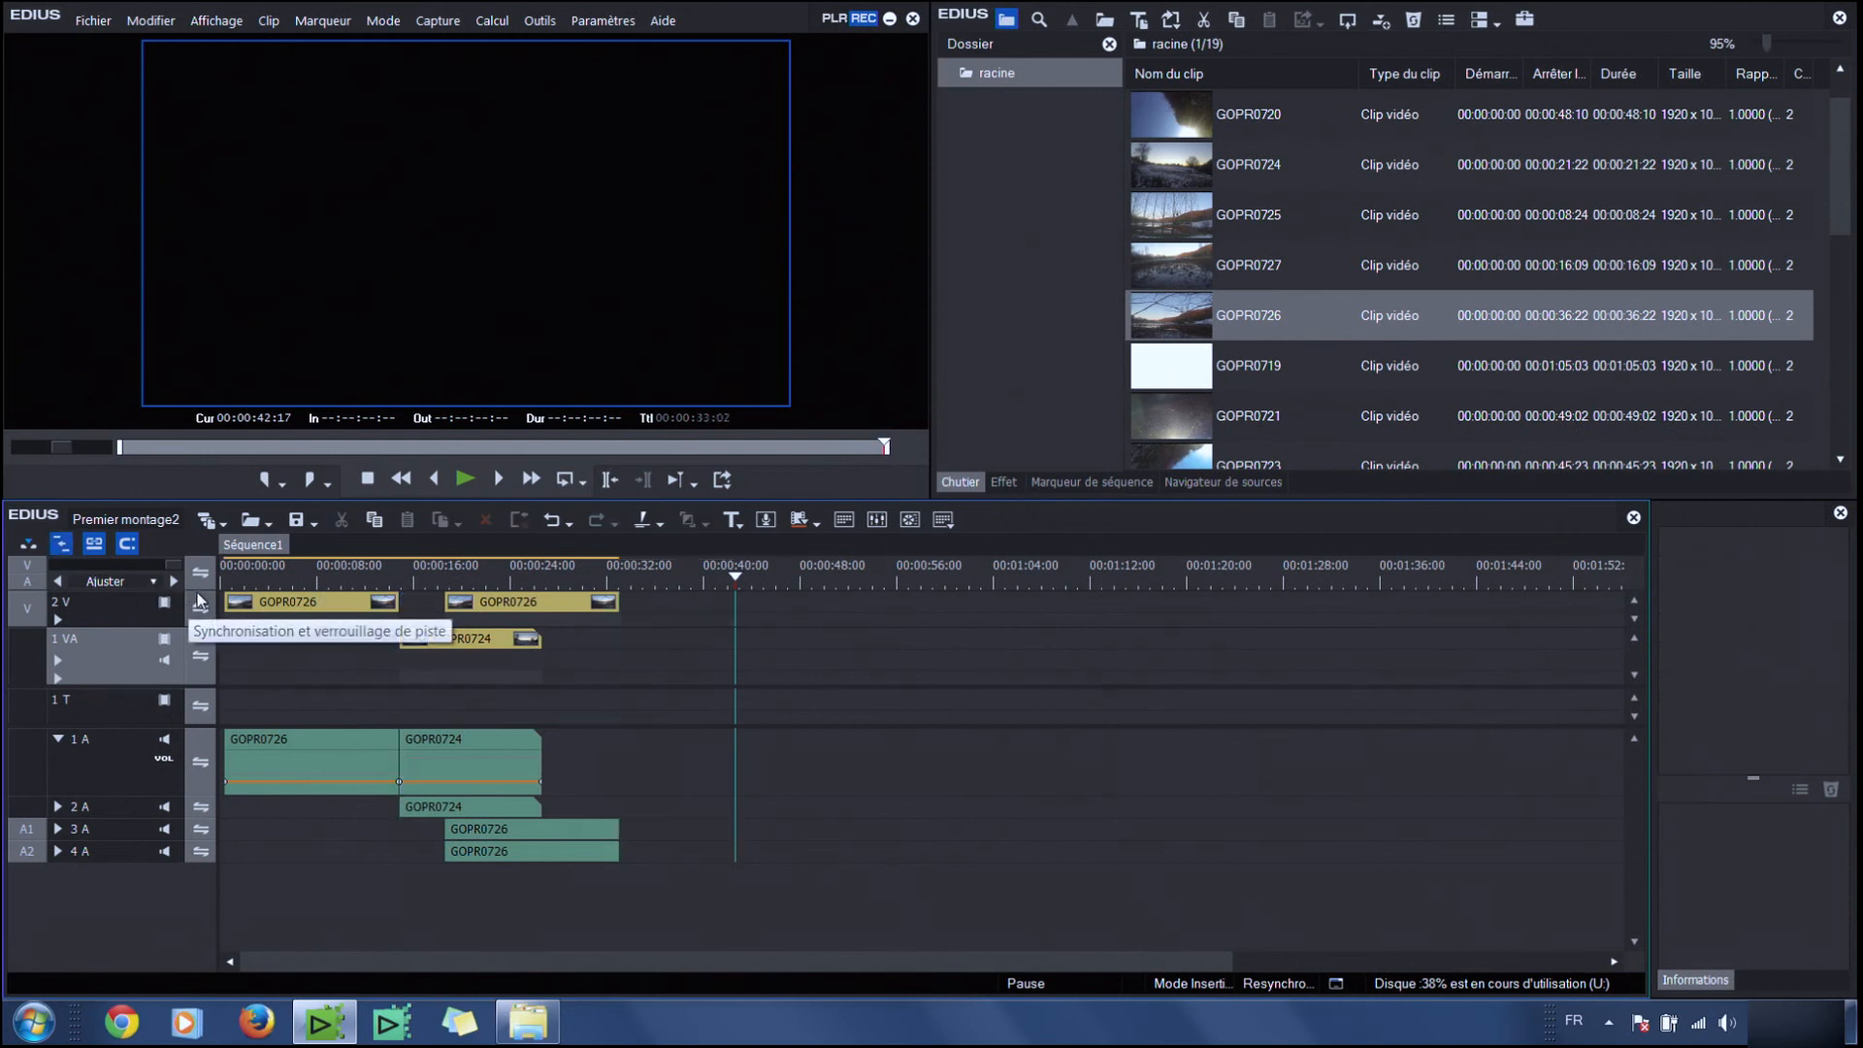
{"action": "left_click", "coordinate": [340, 601]}
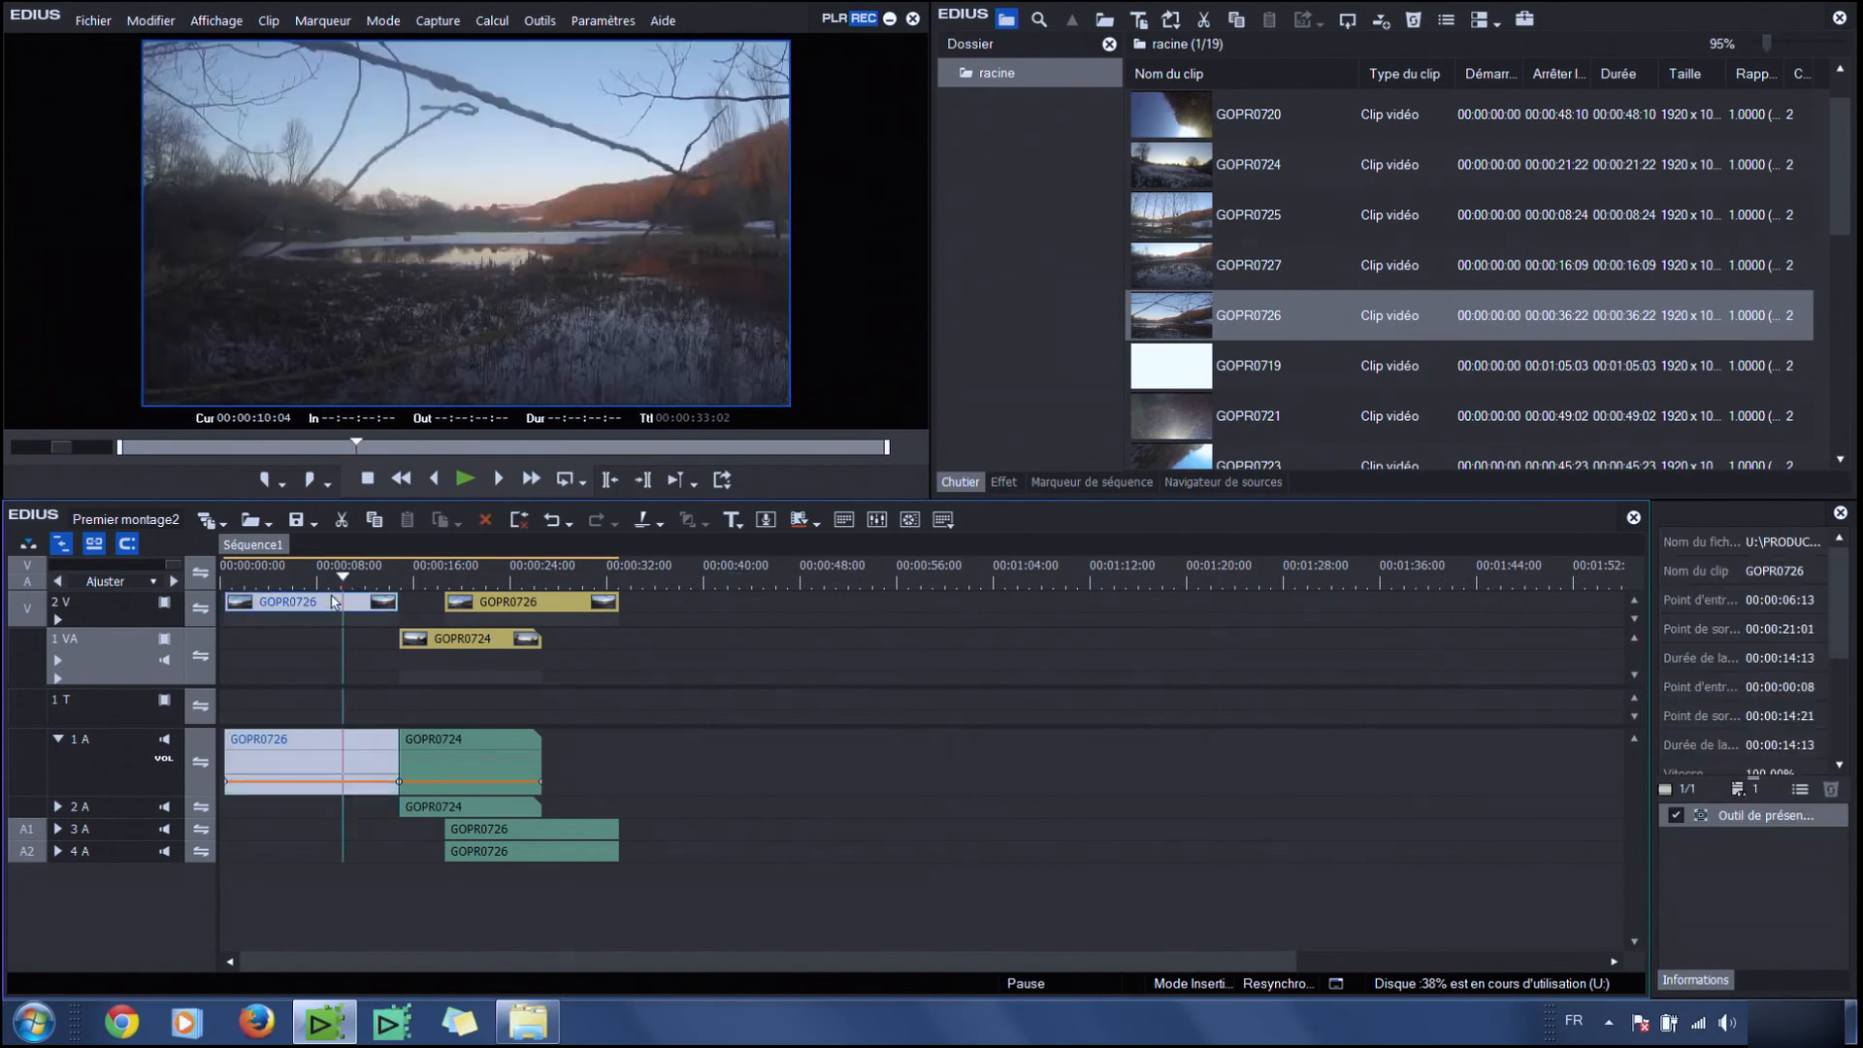
{"action": "left_click", "coordinate": [549, 520]}
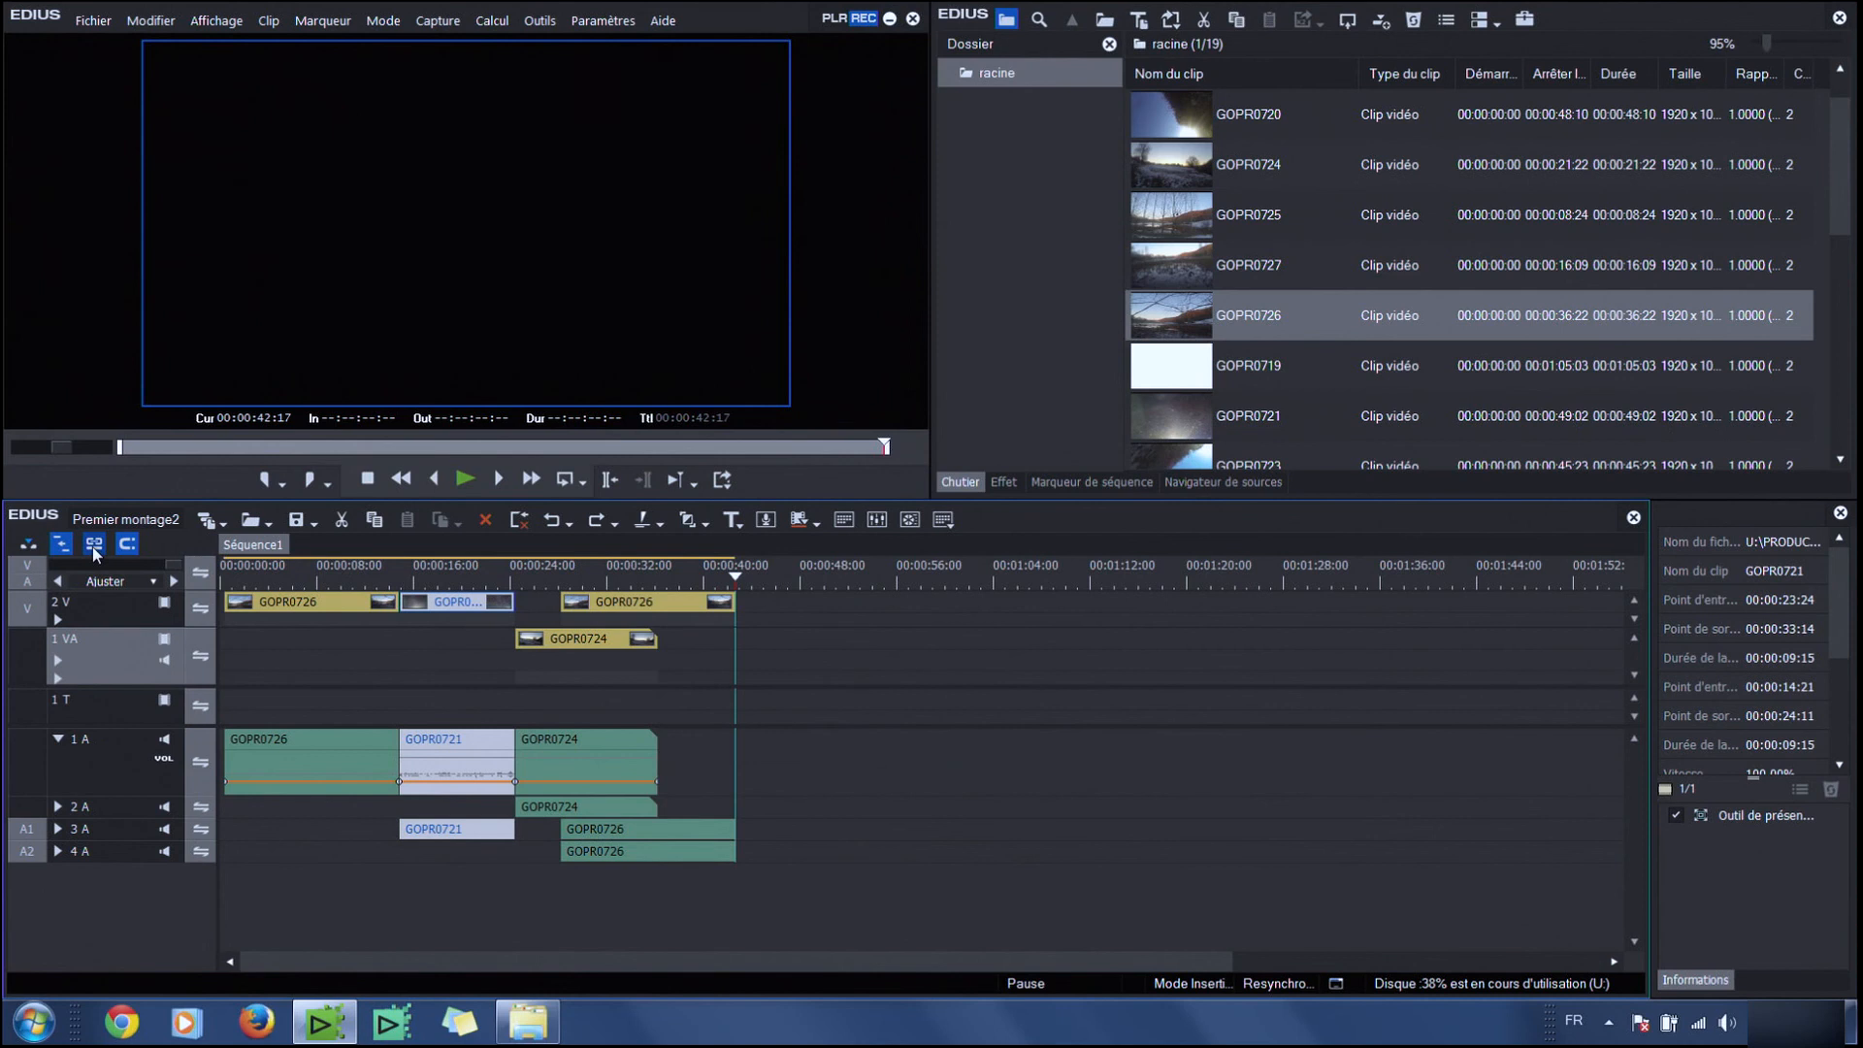
Delete the GOPR0721 clip without ripple, leaving a gap, and undo that deletion too
{"action": "key", "text": "Delete"}
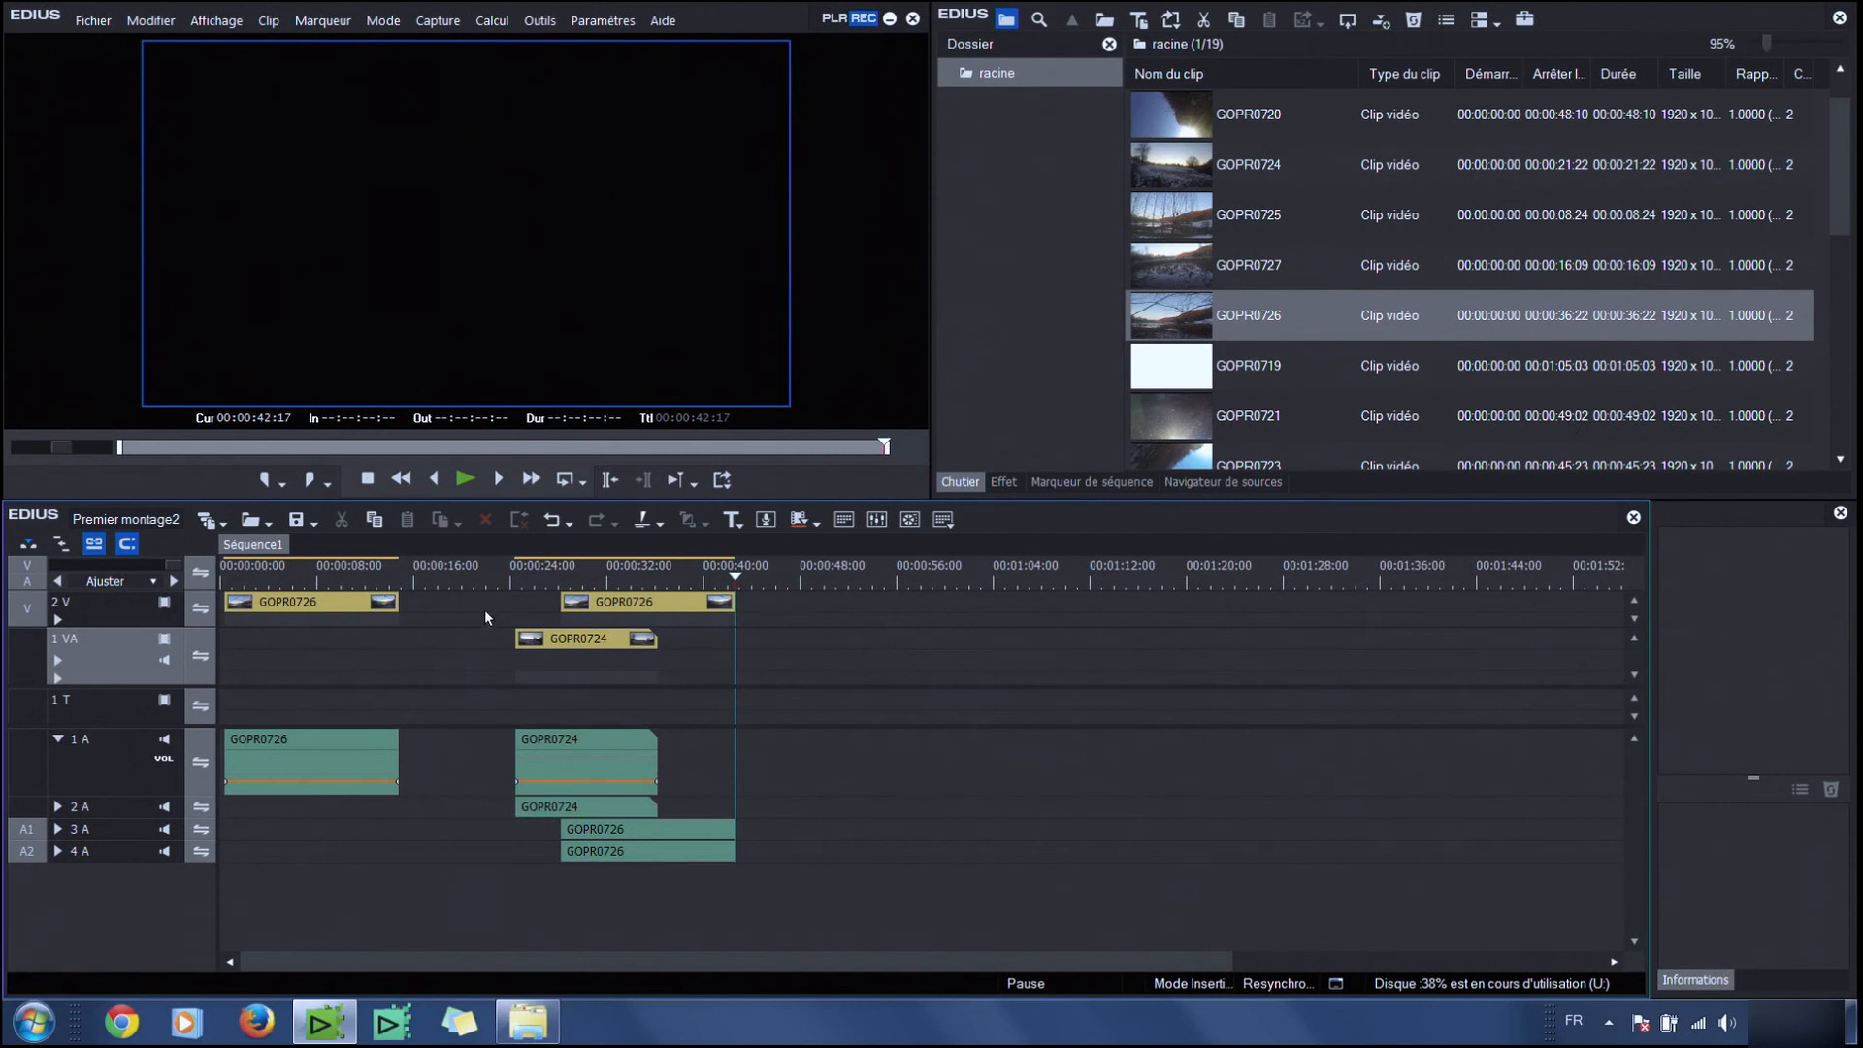
{"action": "left_click", "coordinate": [58, 547]}
{"action": "left_click", "coordinate": [548, 522]}
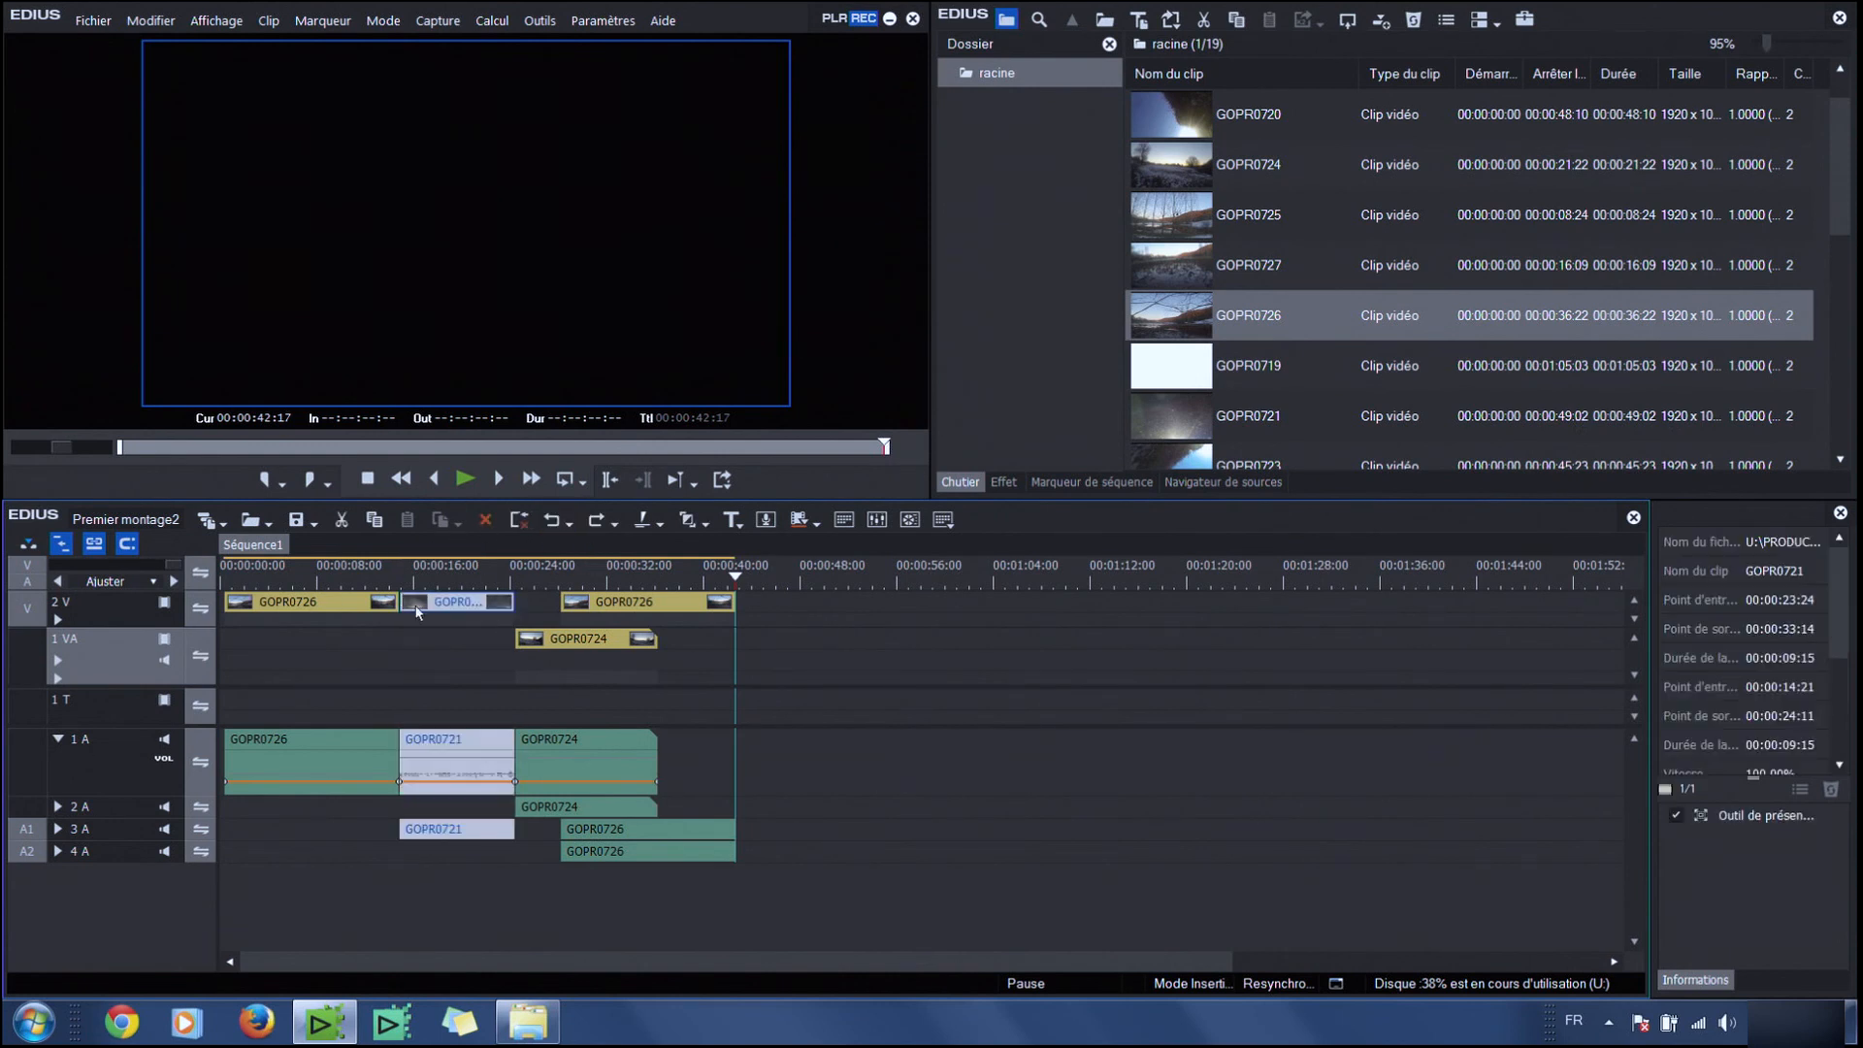
Switch to overwrite mode and delete the GOPR0721 clip from tracks 2 V and 3 A
{"action": "left_click", "coordinate": [27, 549]}
{"action": "key", "text": "Delete"}
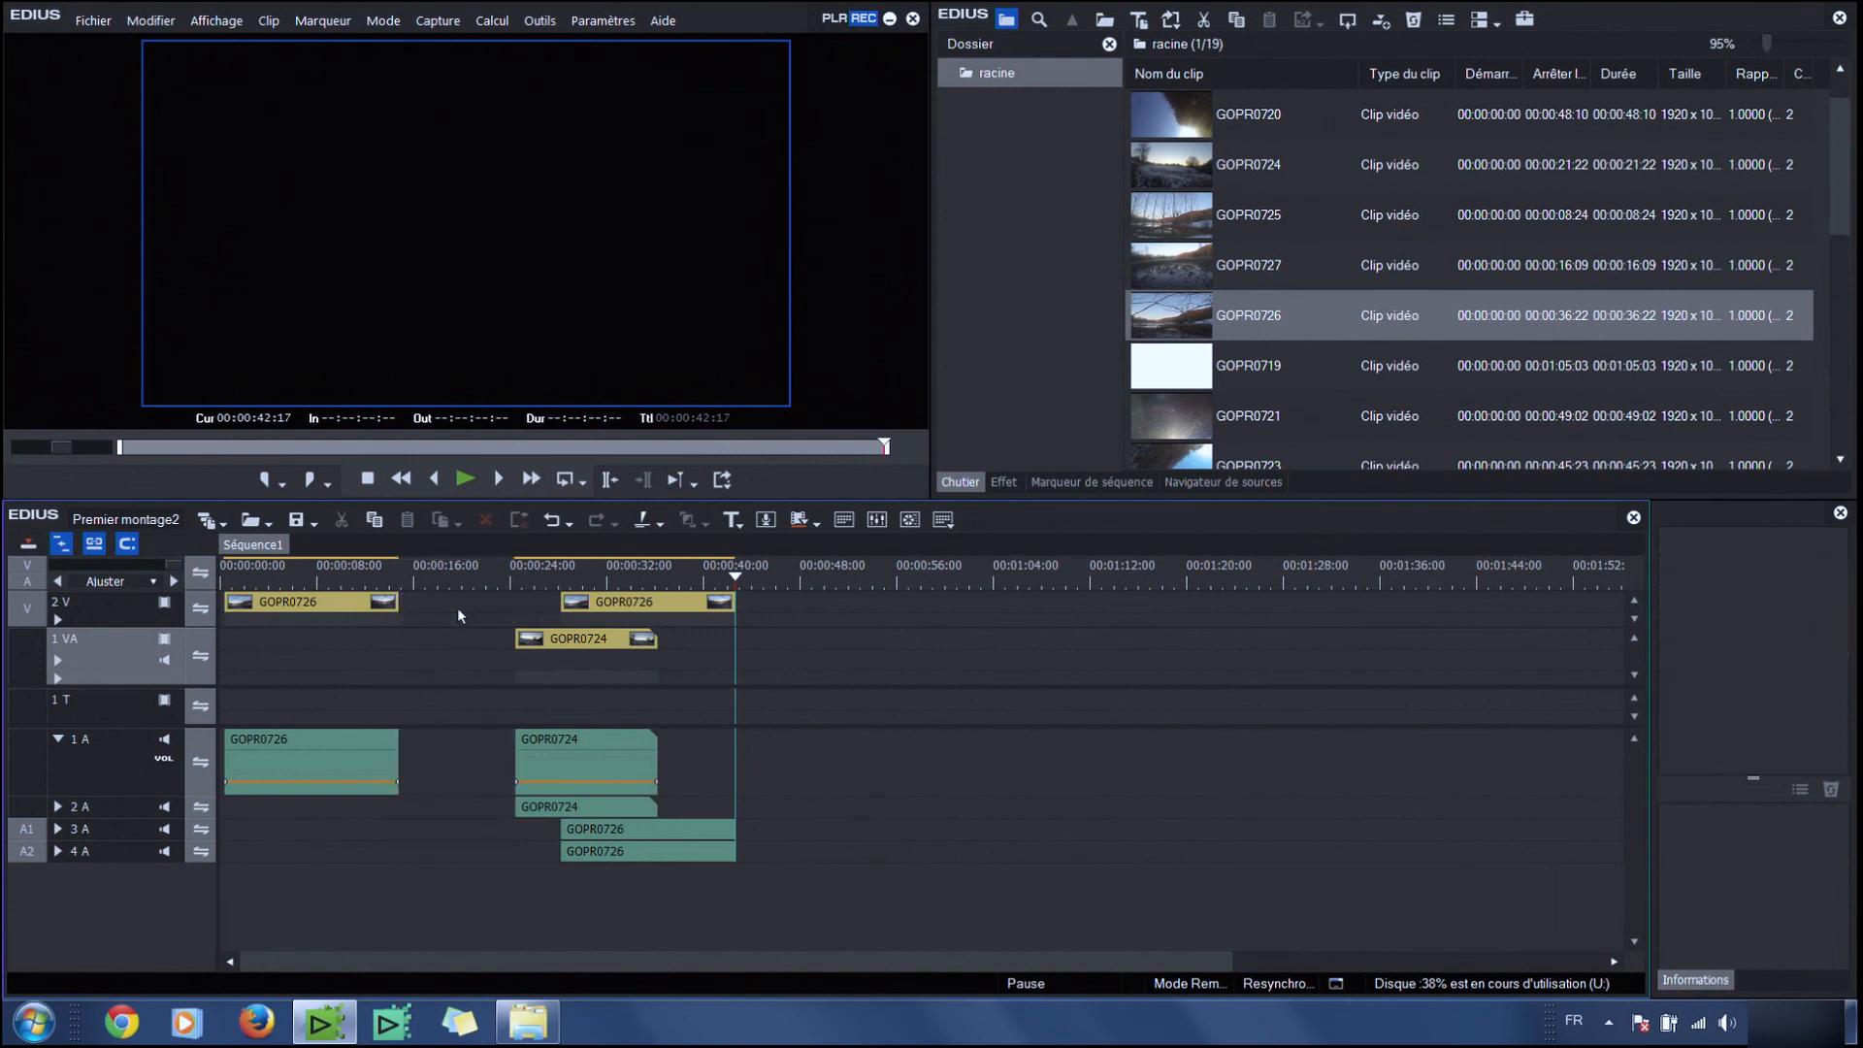
Switch the timeline edit mode back to insert
{"action": "left_click", "coordinate": [26, 549]}
{"action": "left_click", "coordinate": [30, 549]}
{"action": "left_click", "coordinate": [29, 549]}
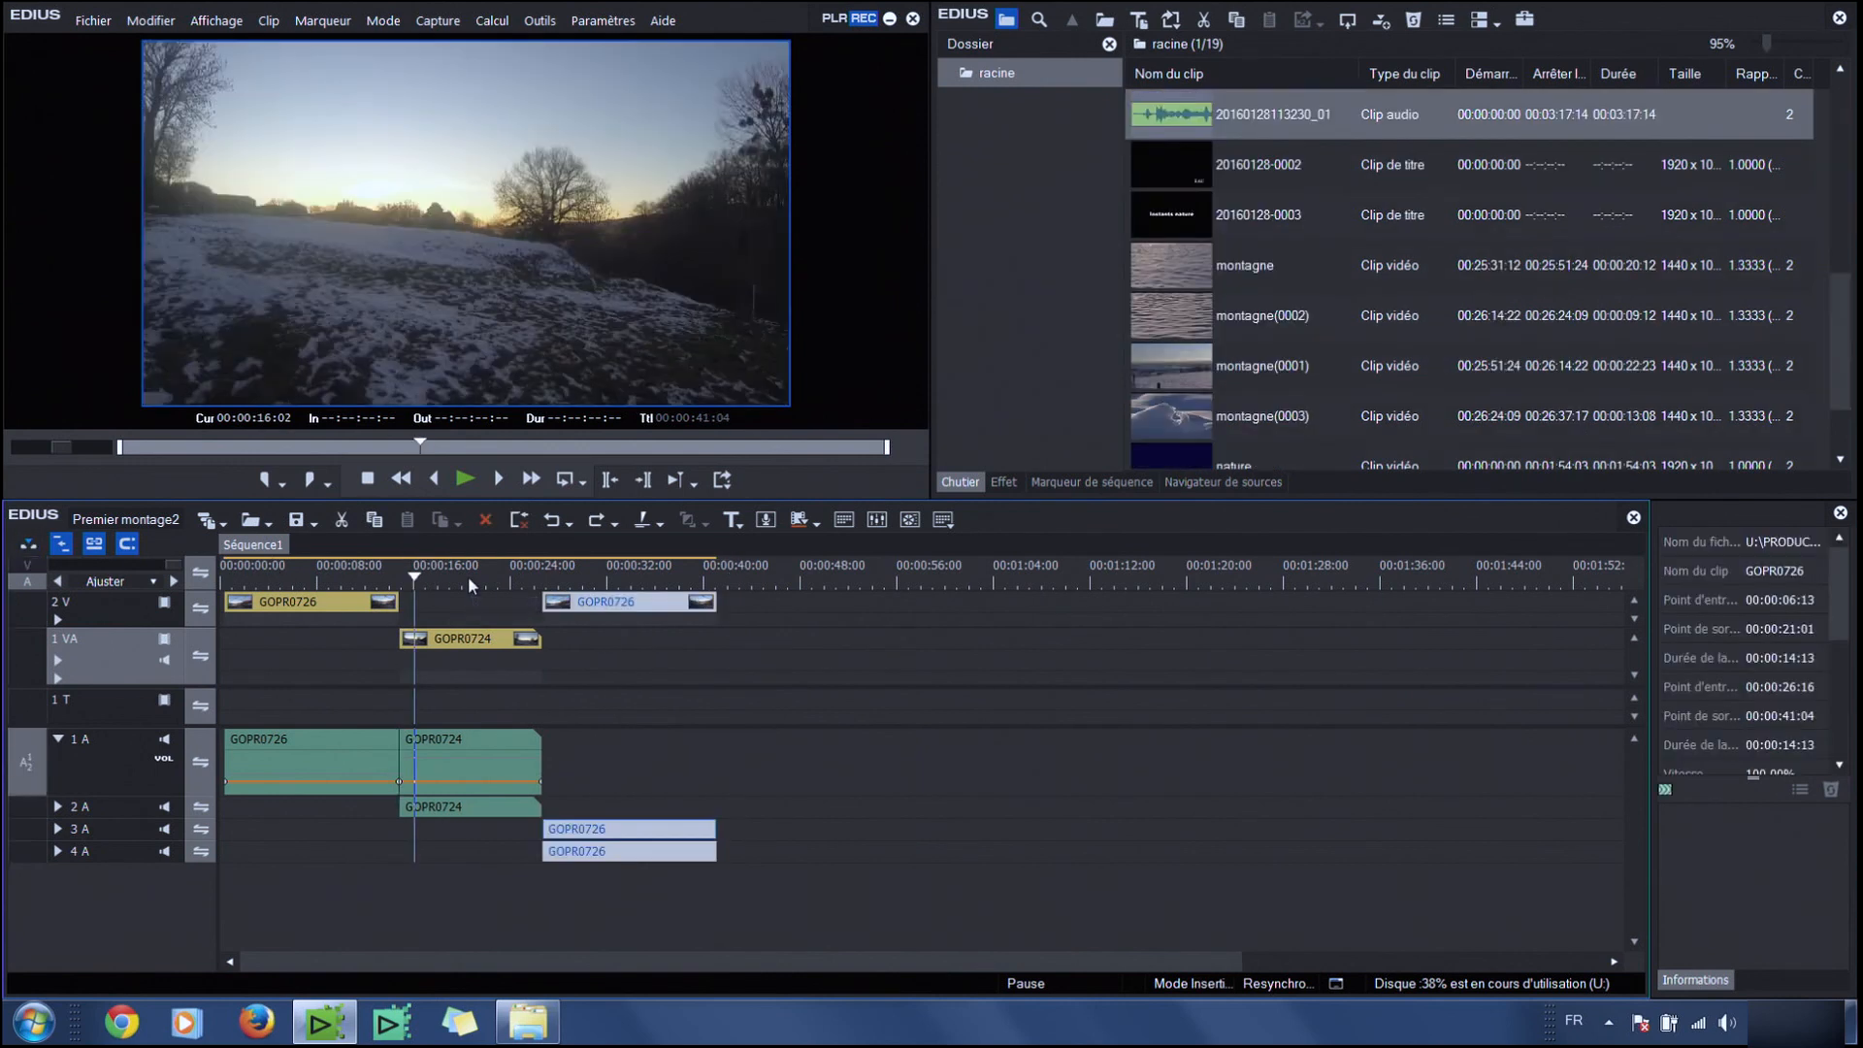